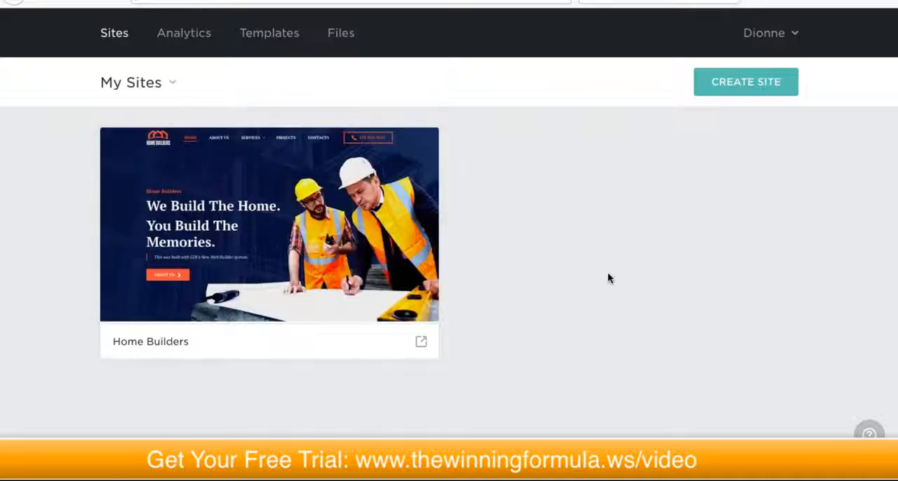
Step: Start creating a new site and browse the full gallery of available templates
{"action": "left_click", "coordinate": [741, 81]}
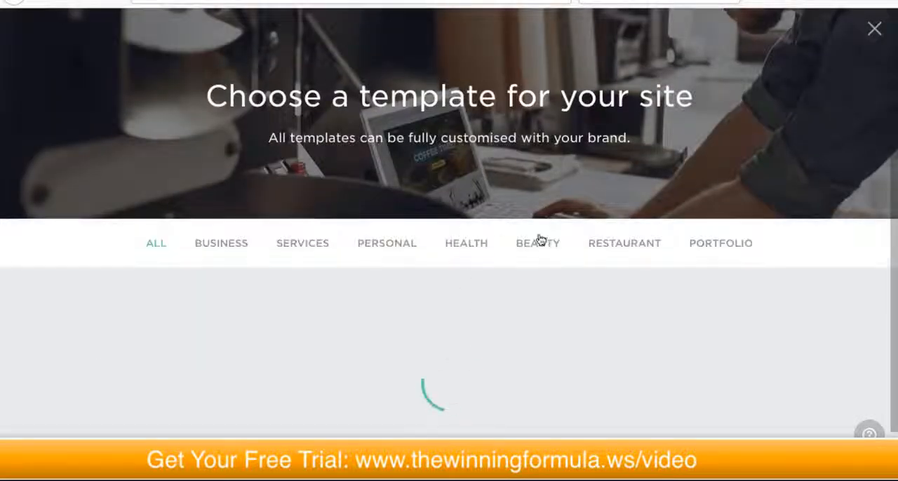
{"action": "scroll", "coordinate": [596, 230], "scroll_direction": "down", "scroll_amount": 3}
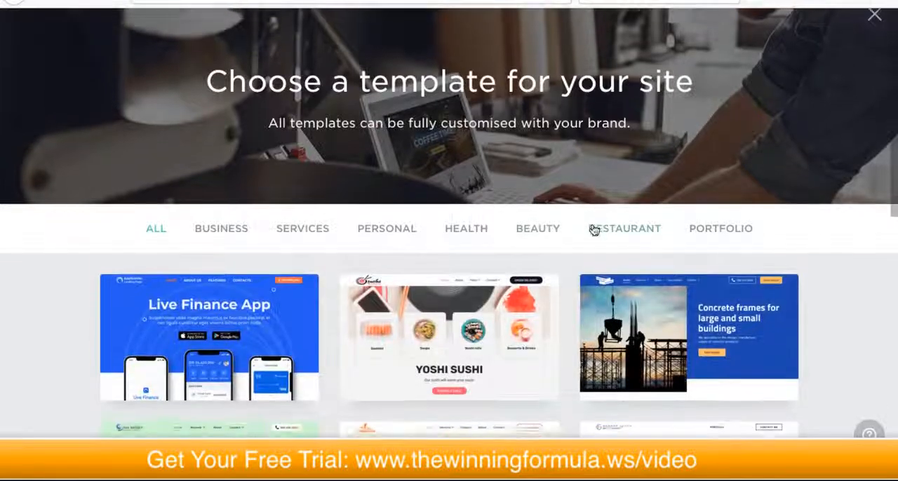
{"action": "scroll", "coordinate": [417, 248], "scroll_direction": "down", "scroll_amount": 6}
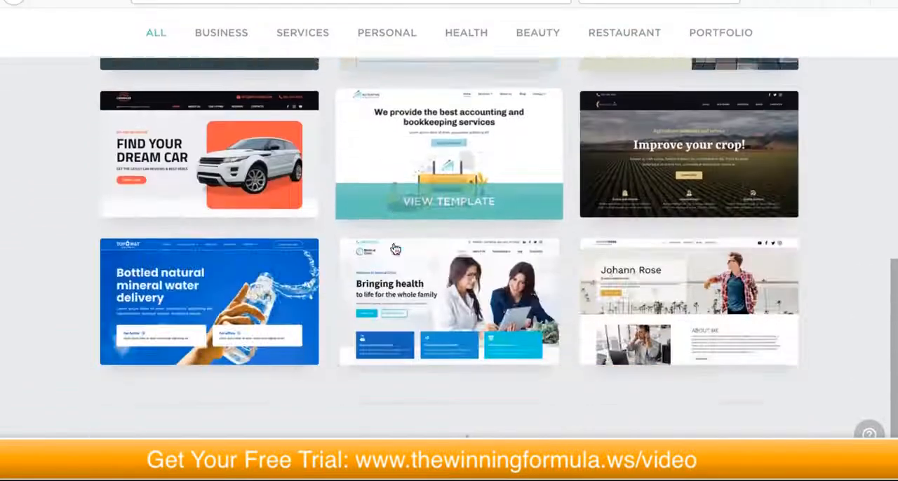
{"action": "scroll", "coordinate": [389, 248], "scroll_direction": "down", "scroll_amount": 4}
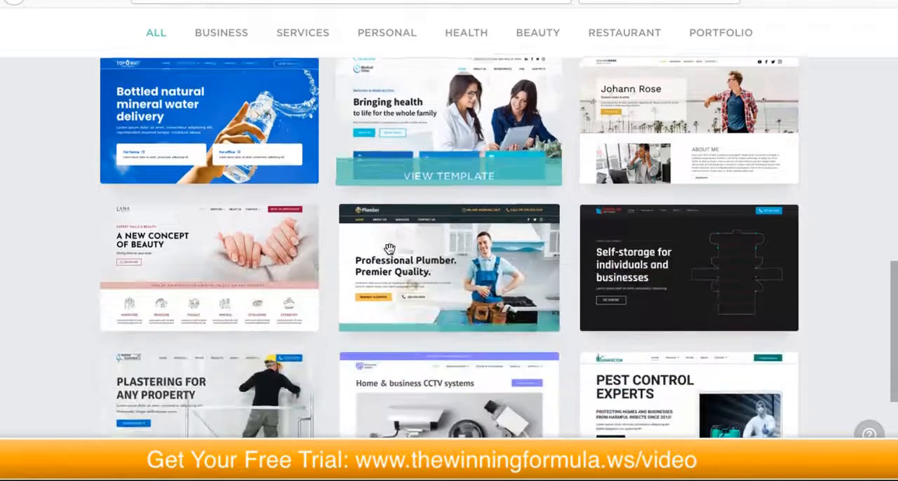
{"action": "scroll", "coordinate": [388, 248], "scroll_direction": "down", "scroll_amount": 1}
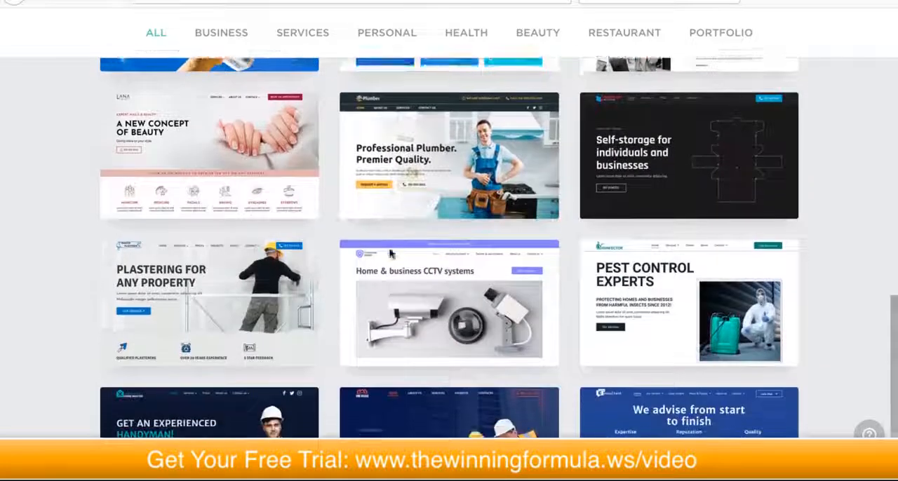
{"action": "scroll", "coordinate": [389, 249], "scroll_direction": "up", "scroll_amount": 8}
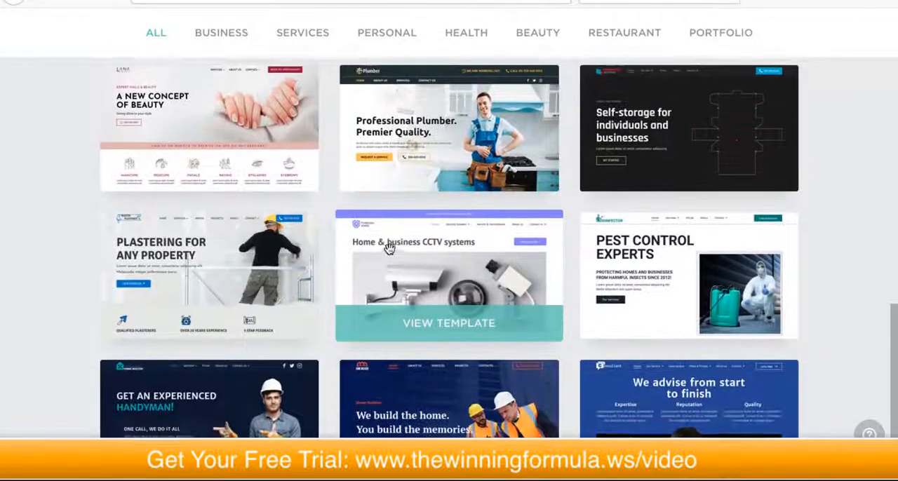
{"action": "scroll", "coordinate": [390, 249], "scroll_direction": "up", "scroll_amount": 4}
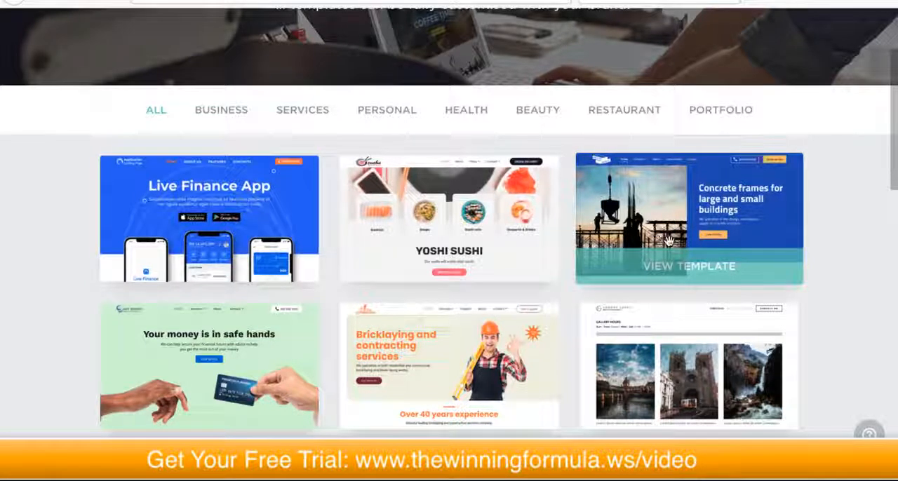
Step: Filter the templates to the Restaurant category and open the Homemade Salads template for viewing
{"action": "left_click", "coordinate": [602, 112]}
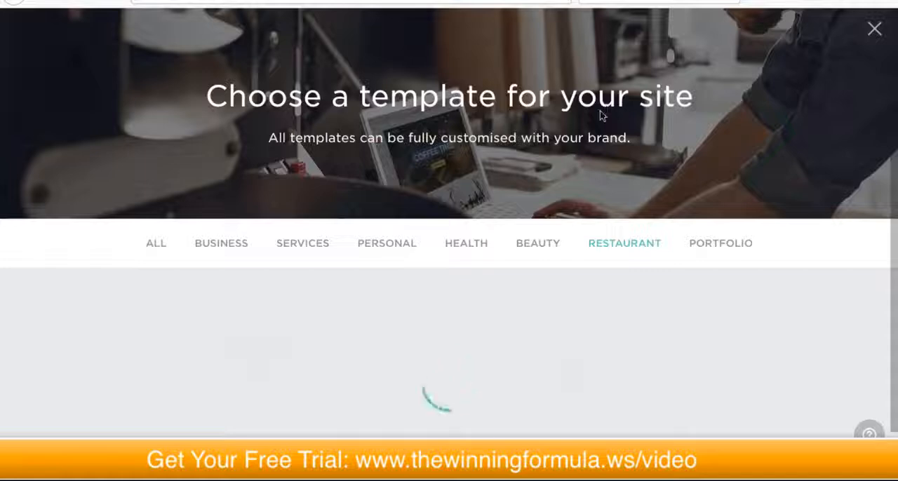
{"action": "scroll", "coordinate": [637, 180], "scroll_direction": "down", "scroll_amount": 2}
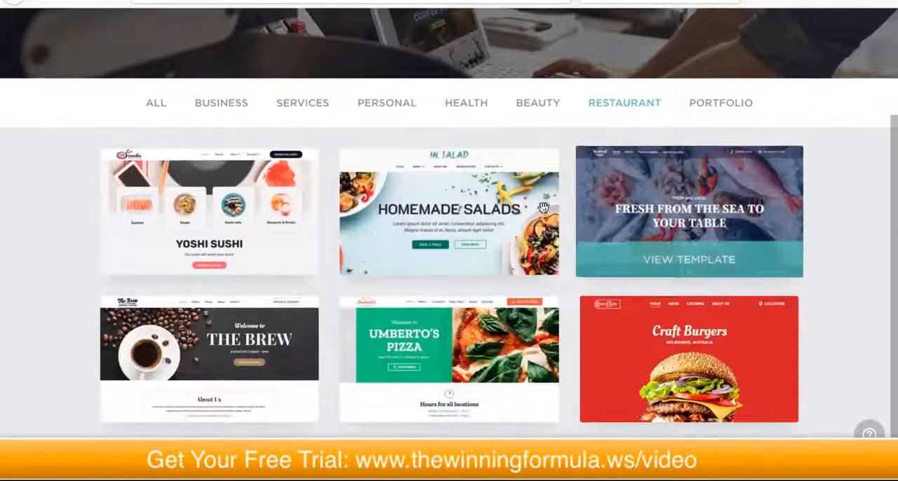
{"action": "left_click", "coordinate": [451, 206]}
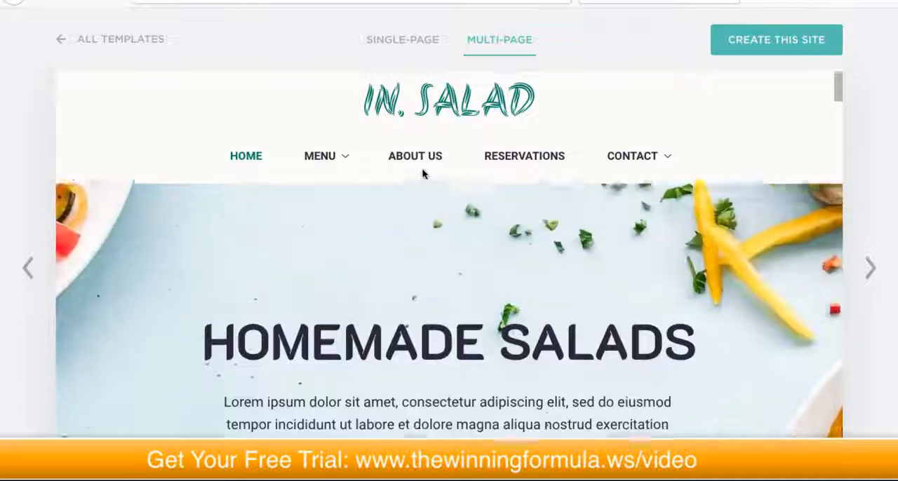
Step: Examine the home page of the multi-page In. Salad template, including its hero area, featured dishes and breakfast menu
{"action": "scroll", "coordinate": [424, 116], "scroll_direction": "down", "scroll_amount": 1}
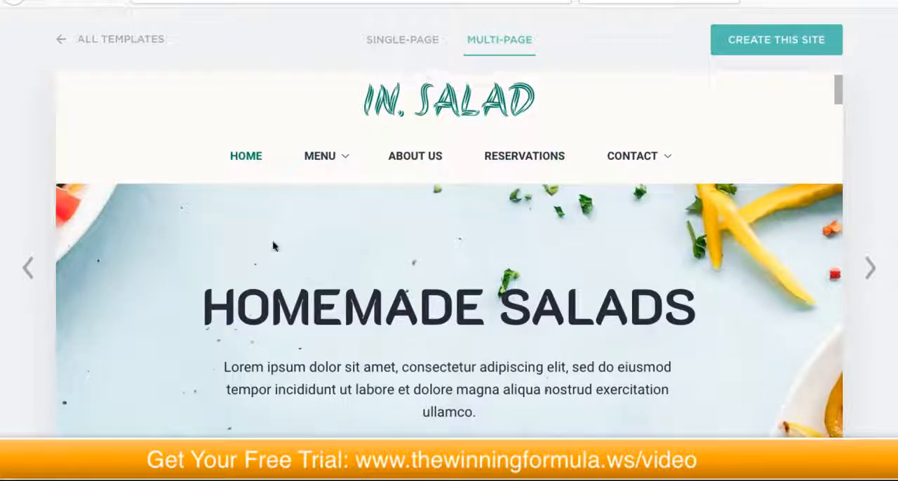
{"action": "scroll", "coordinate": [273, 246], "scroll_direction": "up", "scroll_amount": 1}
{"action": "scroll", "coordinate": [876, 169], "scroll_direction": "down", "scroll_amount": 5}
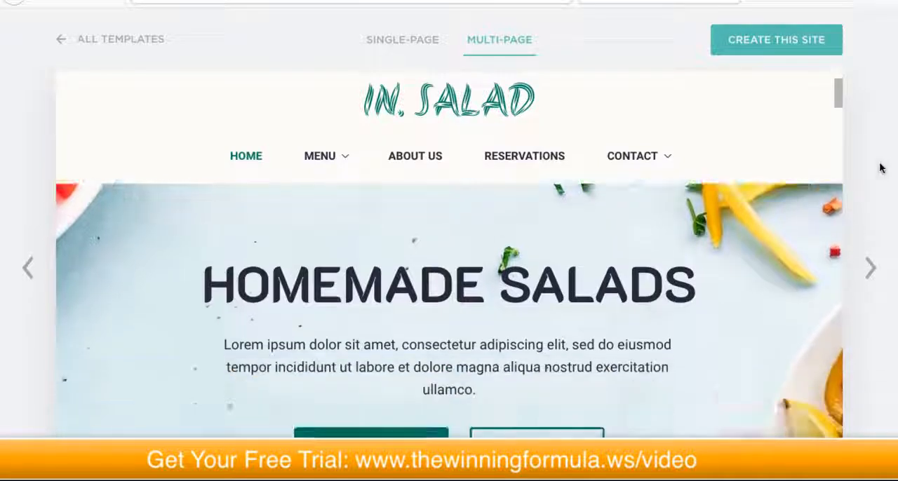
{"action": "scroll", "coordinate": [876, 172], "scroll_direction": "down", "scroll_amount": 5}
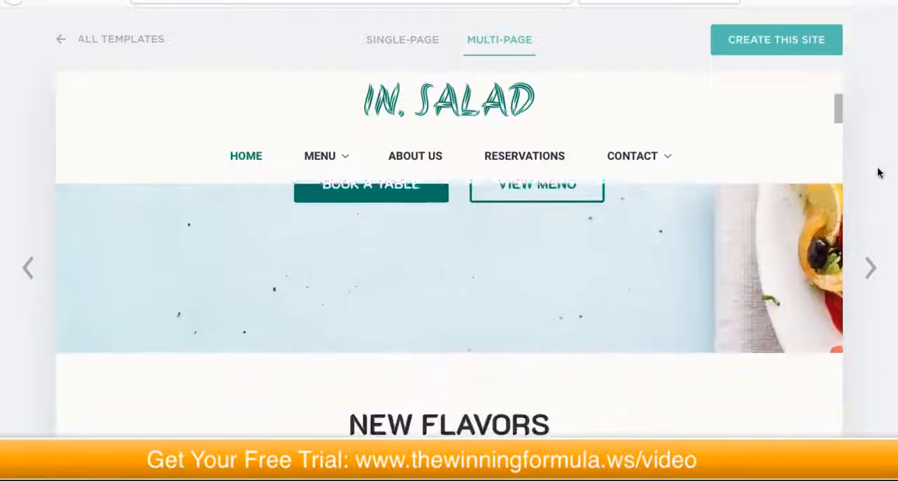
{"action": "scroll", "coordinate": [699, 239], "scroll_direction": "down", "scroll_amount": 5}
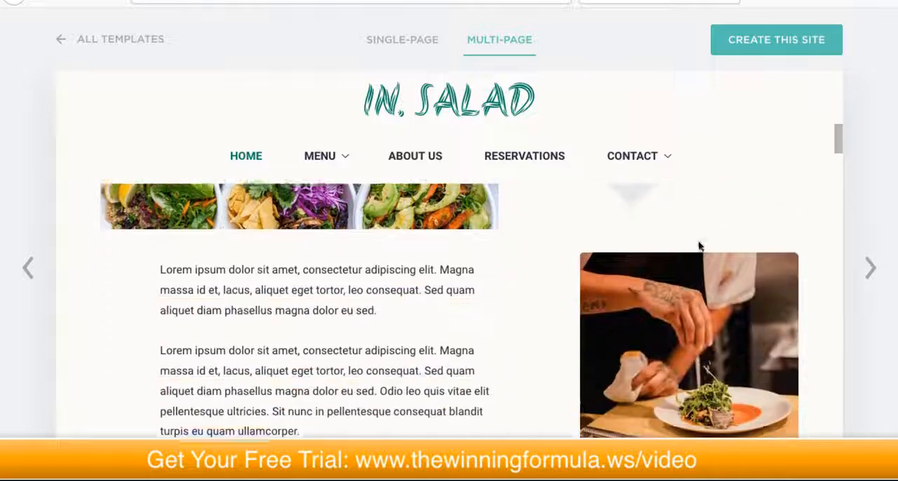
{"action": "scroll", "coordinate": [698, 249], "scroll_direction": "down", "scroll_amount": 4}
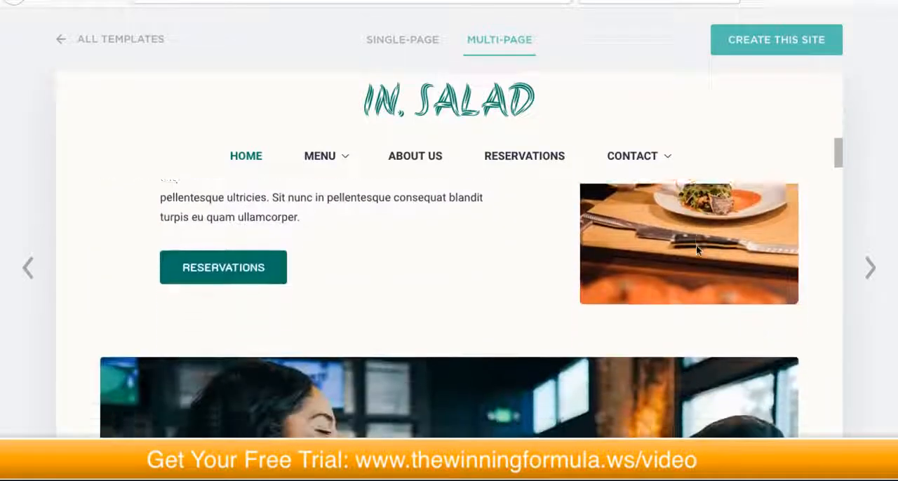
{"action": "scroll", "coordinate": [695, 254], "scroll_direction": "down", "scroll_amount": 5}
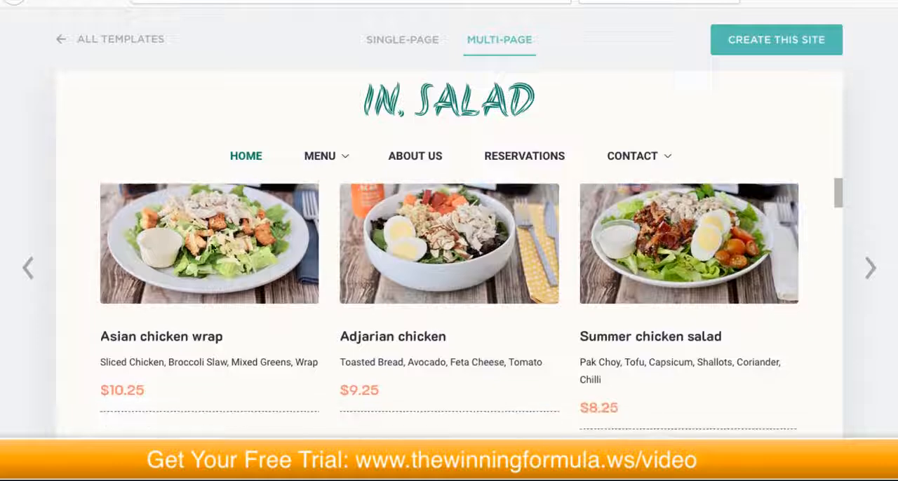
{"action": "scroll", "coordinate": [489, 363], "scroll_direction": "down", "scroll_amount": 5}
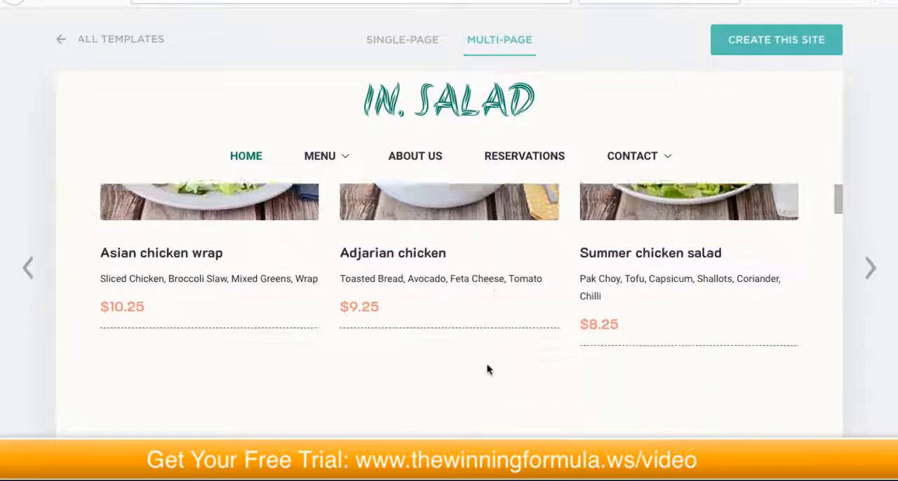
{"action": "scroll", "coordinate": [485, 366], "scroll_direction": "down", "scroll_amount": 4}
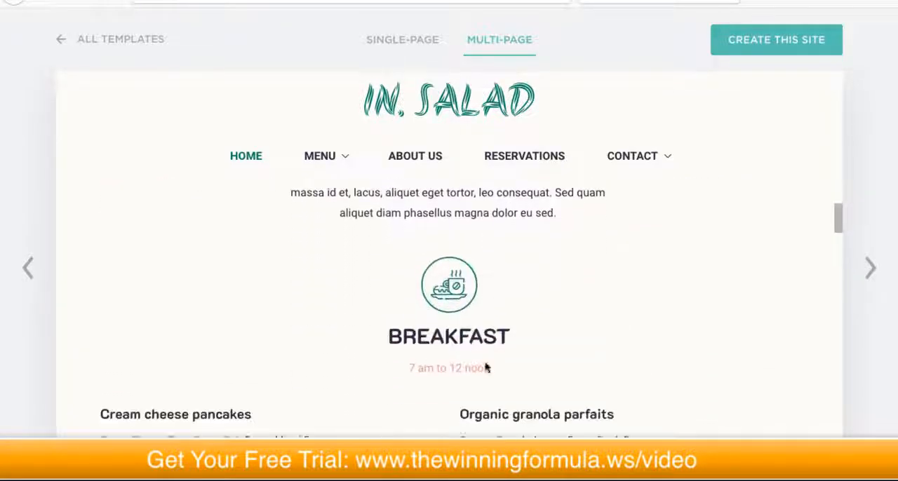
{"action": "scroll", "coordinate": [482, 363], "scroll_direction": "down", "scroll_amount": 3}
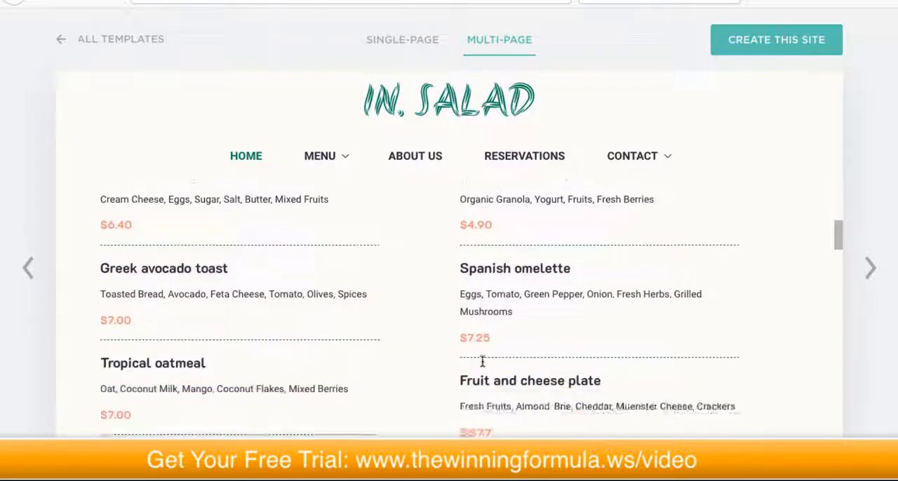
{"action": "scroll", "coordinate": [484, 359], "scroll_direction": "up", "scroll_amount": 7}
{"action": "scroll", "coordinate": [481, 359], "scroll_direction": "up", "scroll_amount": 10}
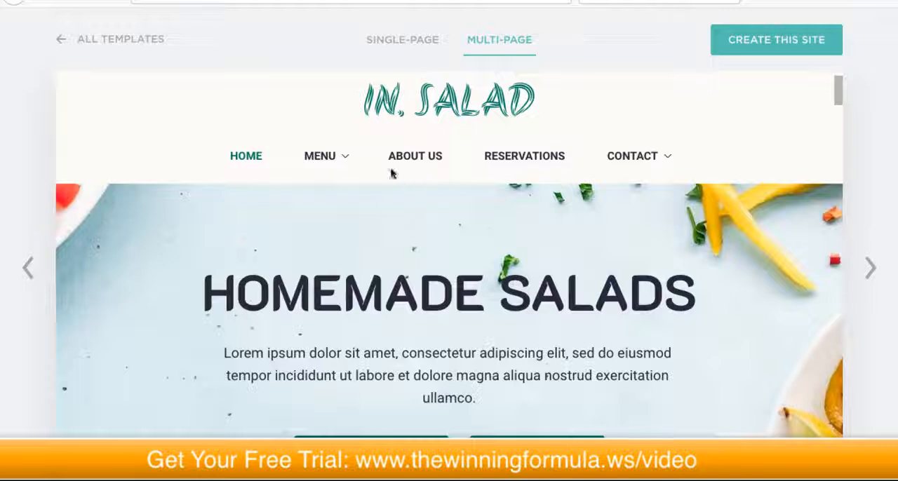
Step: Check the template's site navigation, then view the Reservations page and its booking form
{"action": "mouse_move", "coordinate": [299, 159]}
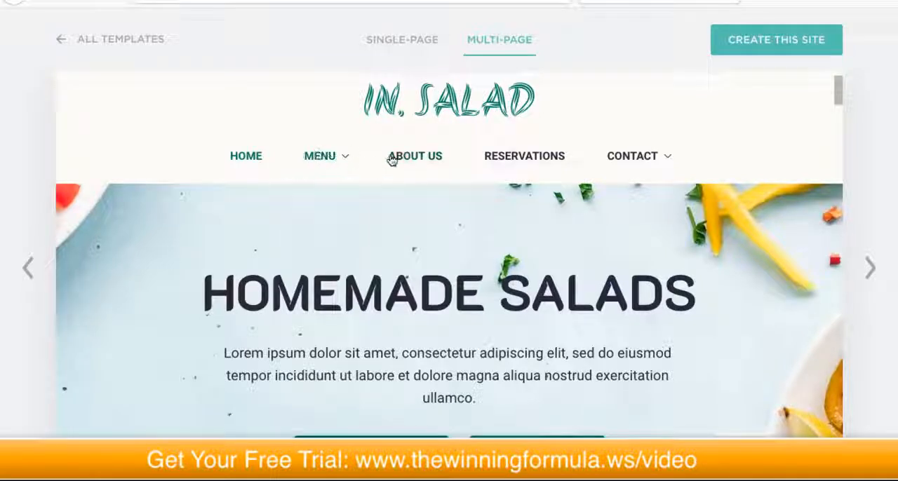
{"action": "mouse_move", "coordinate": [633, 157]}
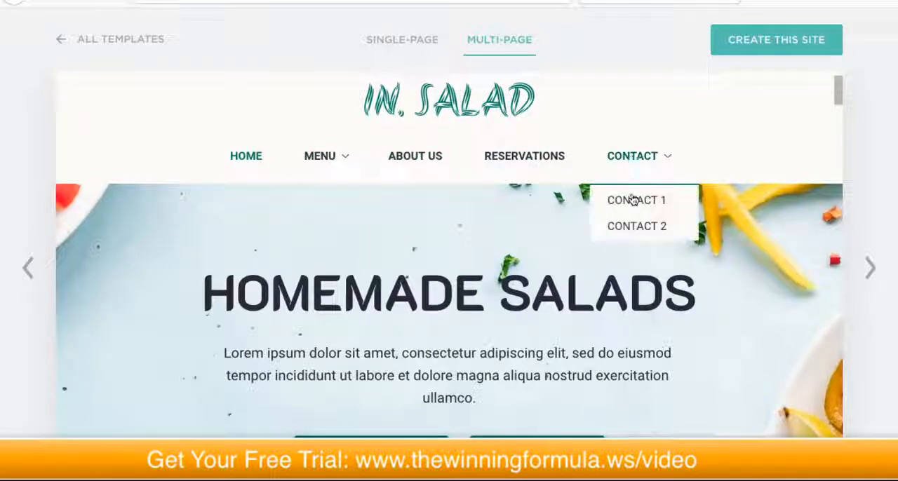
{"action": "left_click", "coordinate": [501, 160]}
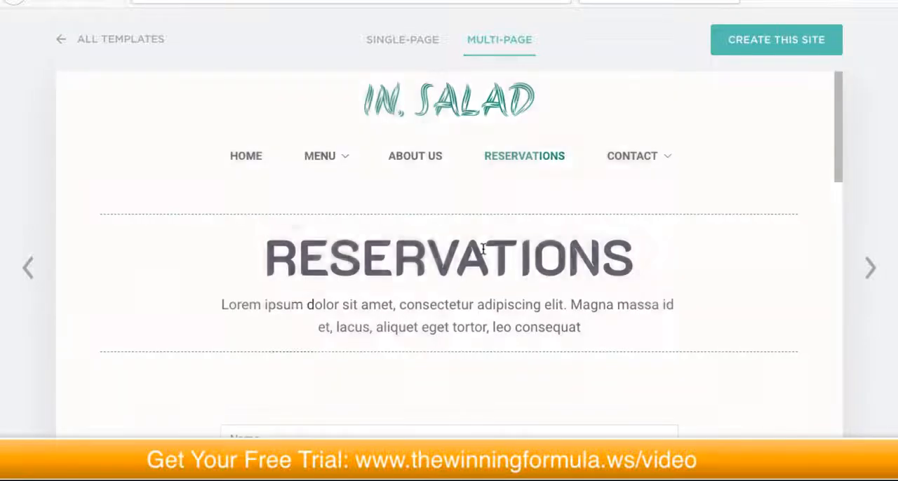
{"action": "scroll", "coordinate": [481, 261], "scroll_direction": "down", "scroll_amount": 5}
{"action": "scroll", "coordinate": [481, 263], "scroll_direction": "down", "scroll_amount": 3}
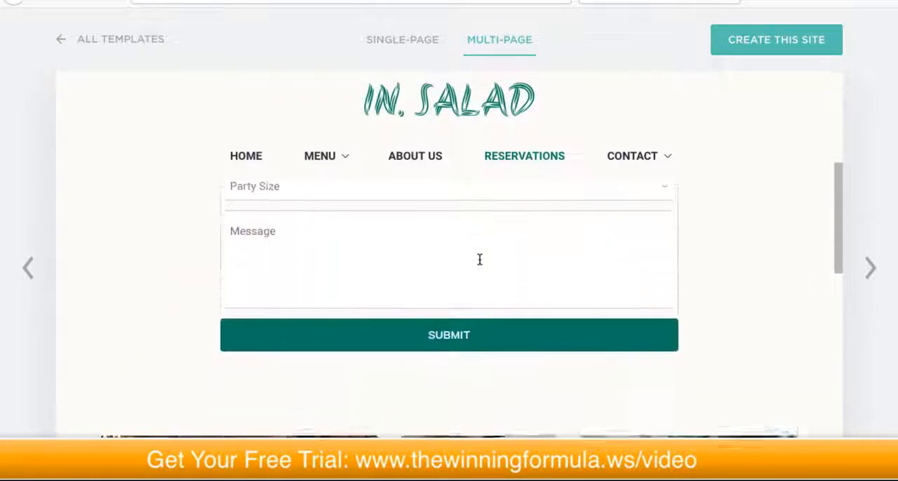
{"action": "scroll", "coordinate": [481, 261], "scroll_direction": "up", "scroll_amount": 6}
{"action": "scroll", "coordinate": [479, 261], "scroll_direction": "up", "scroll_amount": 1}
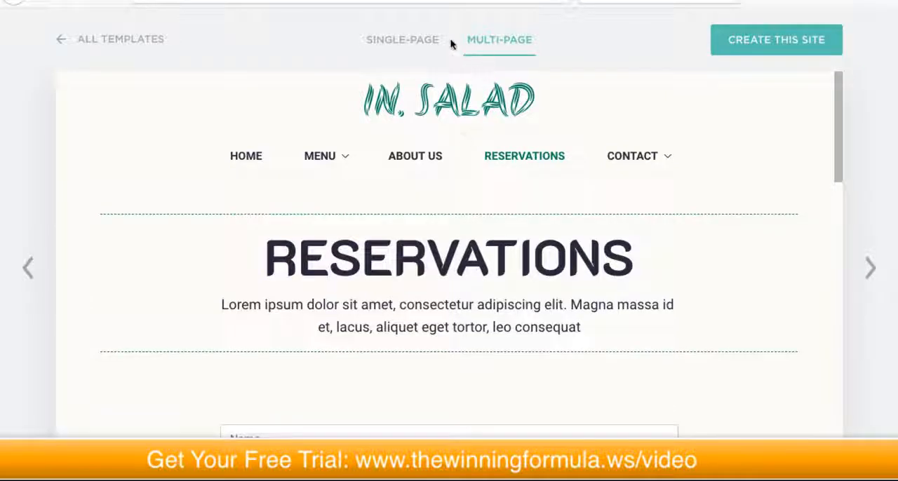
Step: Switch the In. Salad template to its single-page version, review its sections and create the site from it
{"action": "left_click", "coordinate": [400, 43]}
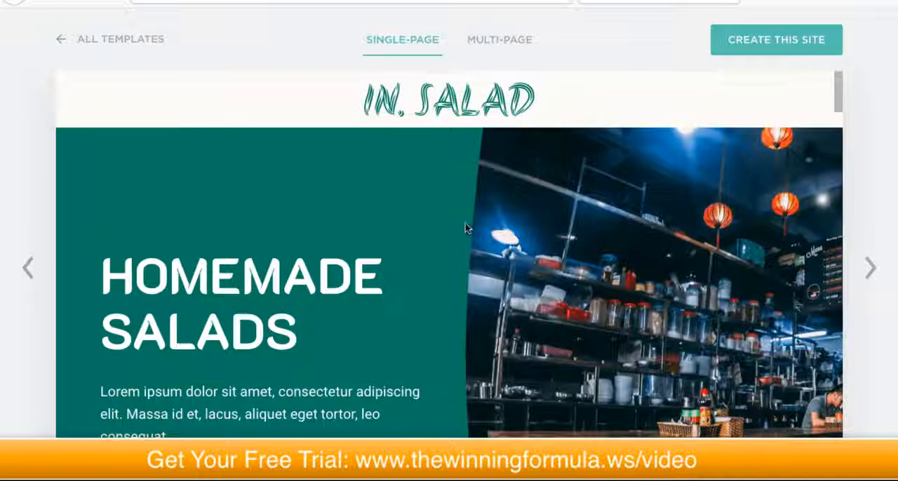
{"action": "scroll", "coordinate": [451, 199], "scroll_direction": "down", "scroll_amount": 4}
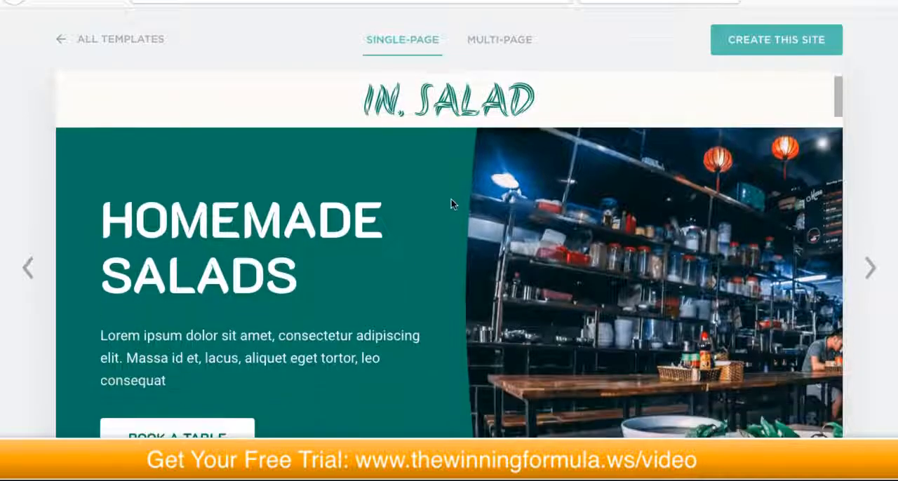
{"action": "scroll", "coordinate": [451, 205], "scroll_direction": "down", "scroll_amount": 8}
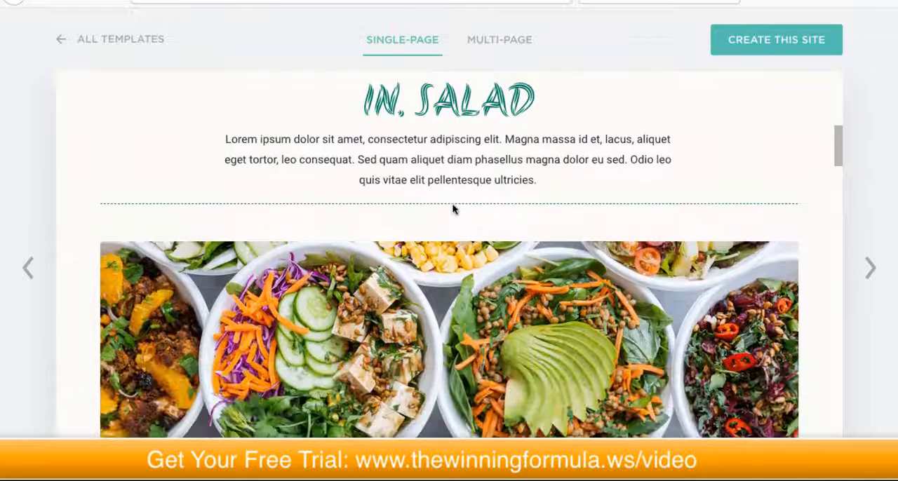
{"action": "scroll", "coordinate": [452, 209], "scroll_direction": "down", "scroll_amount": 7}
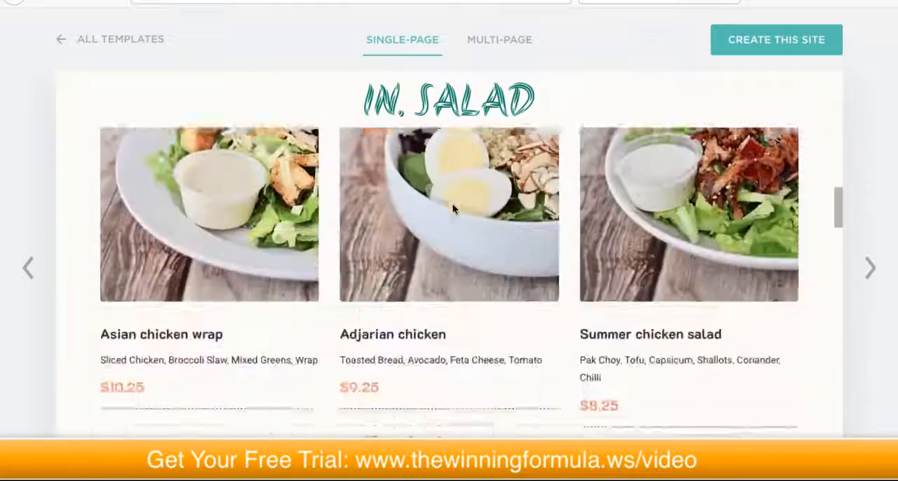
{"action": "scroll", "coordinate": [452, 210], "scroll_direction": "down", "scroll_amount": 8}
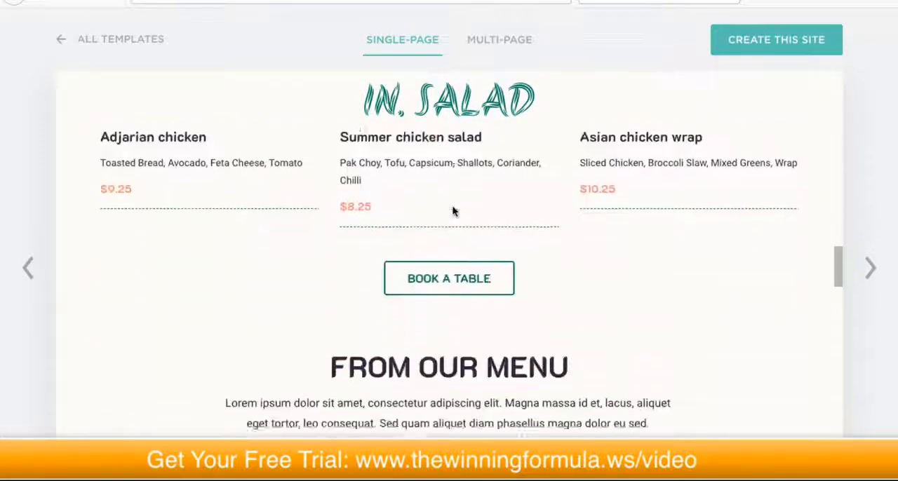
{"action": "scroll", "coordinate": [453, 212], "scroll_direction": "down", "scroll_amount": 8}
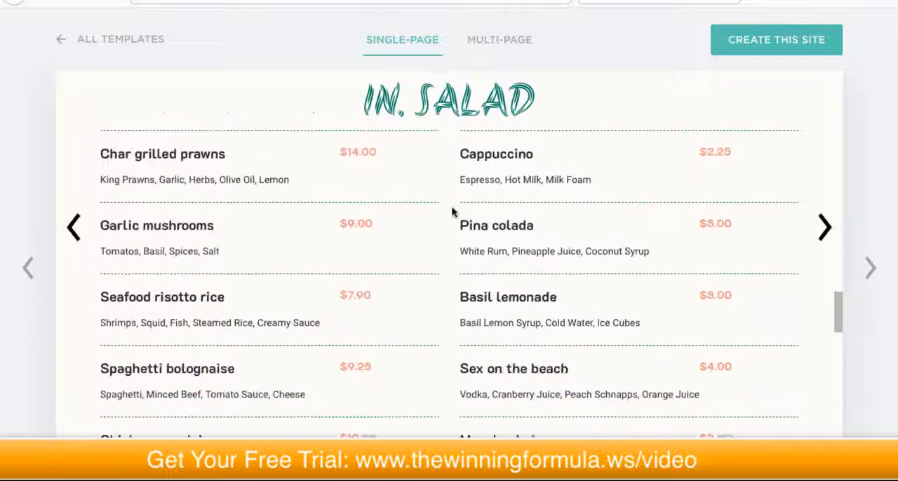
{"action": "scroll", "coordinate": [452, 211], "scroll_direction": "down", "scroll_amount": 8}
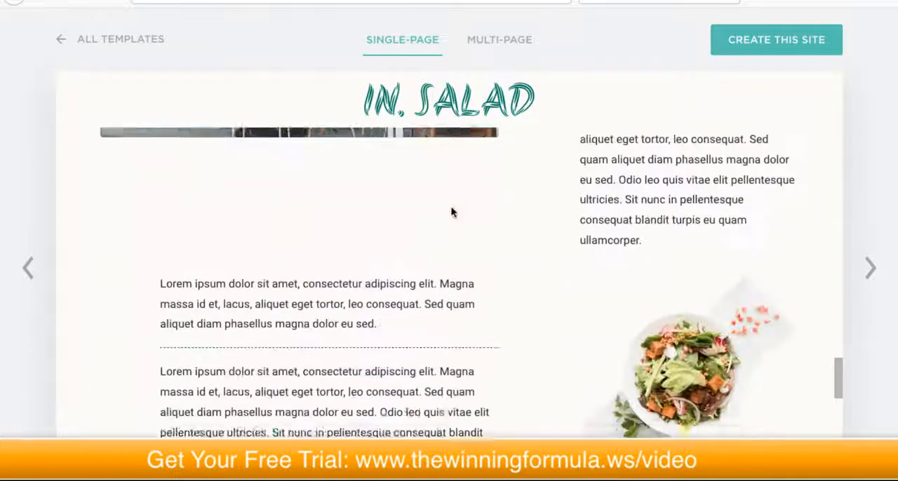
{"action": "scroll", "coordinate": [468, 373], "scroll_direction": "down", "scroll_amount": 8}
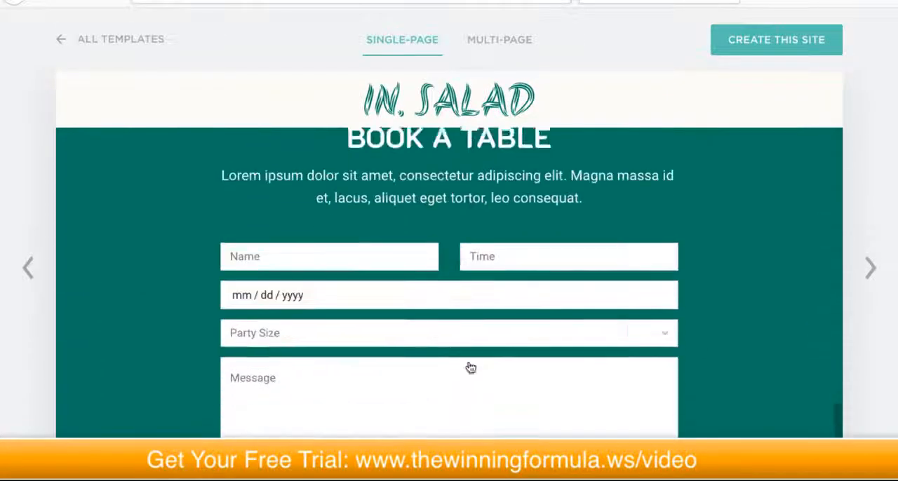
{"action": "scroll", "coordinate": [469, 362], "scroll_direction": "up", "scroll_amount": 15}
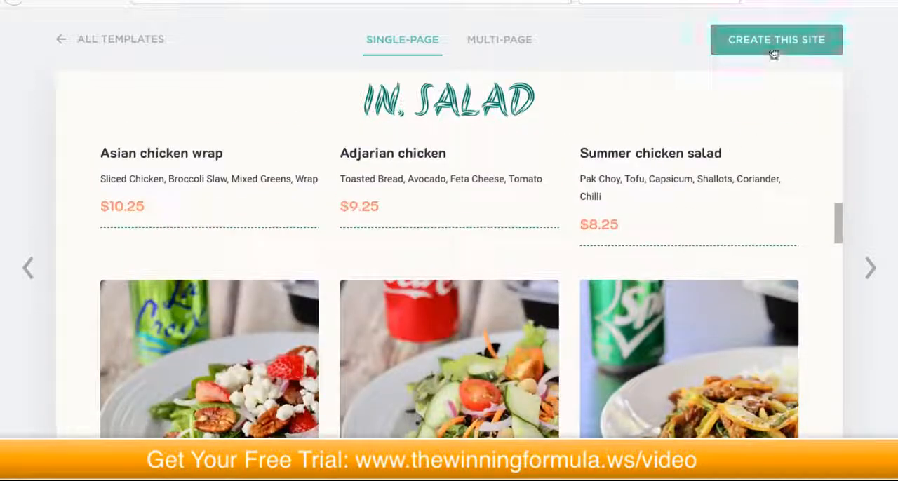
{"action": "left_click", "coordinate": [774, 45]}
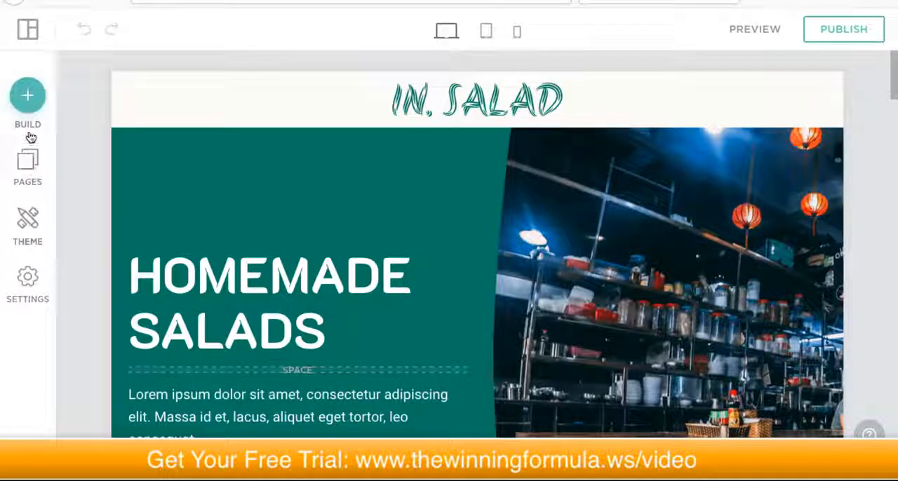
Step: Review the site's general settings, including the favicon upload, image optimisation and back-to-top options
{"action": "left_click", "coordinate": [21, 277]}
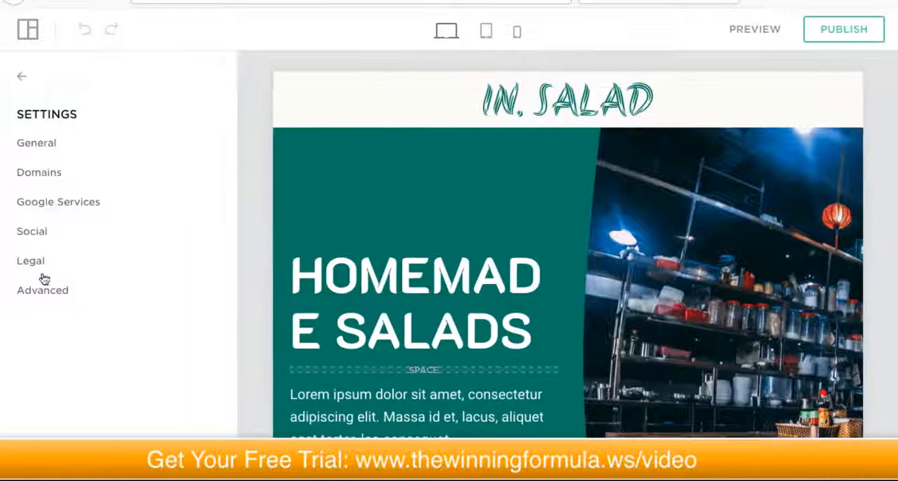
{"action": "left_click", "coordinate": [58, 145]}
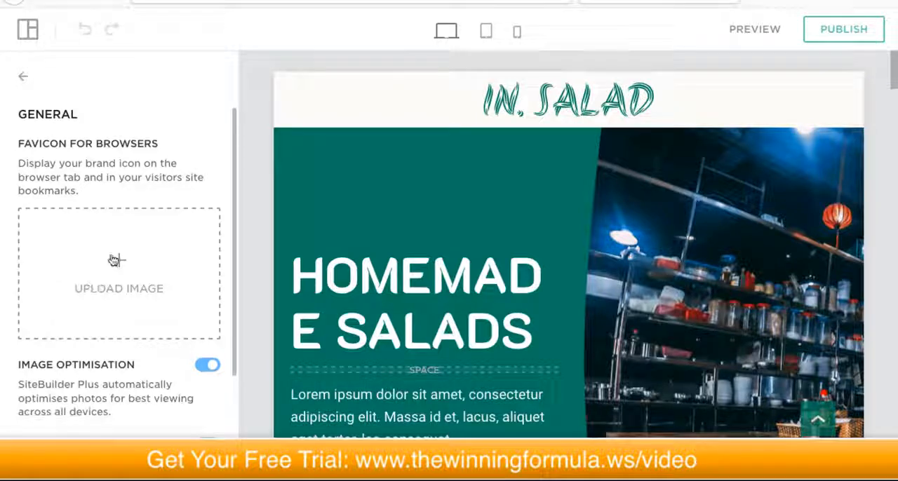
{"action": "scroll", "coordinate": [120, 257], "scroll_direction": "down", "scroll_amount": 2}
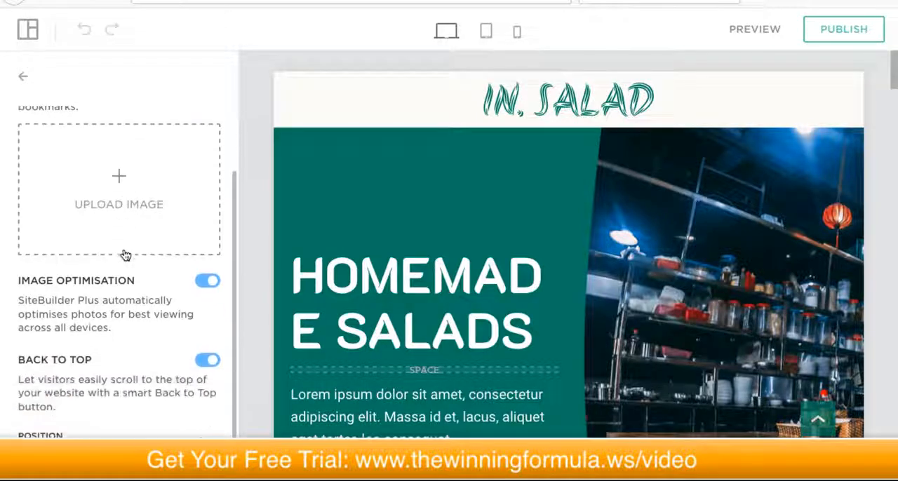
{"action": "scroll", "coordinate": [123, 185], "scroll_direction": "up", "scroll_amount": 2}
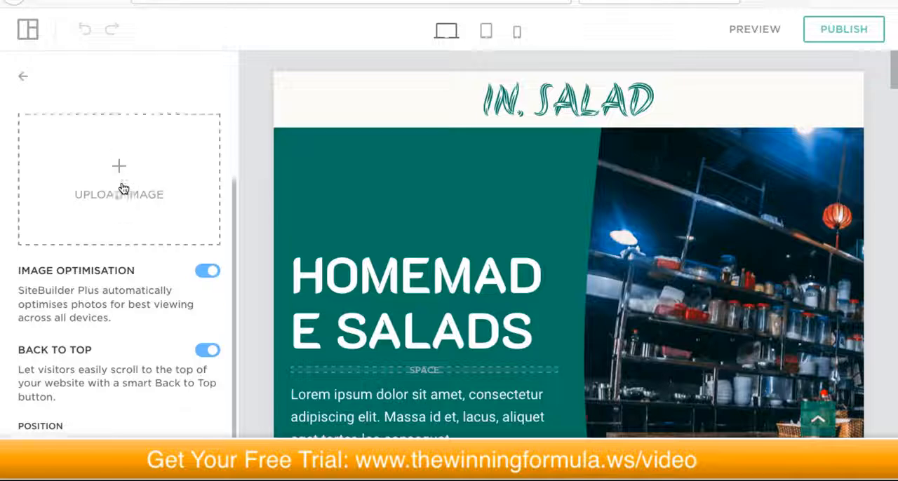
{"action": "scroll", "coordinate": [114, 249], "scroll_direction": "down", "scroll_amount": 1}
{"action": "scroll", "coordinate": [97, 240], "scroll_direction": "up", "scroll_amount": 1}
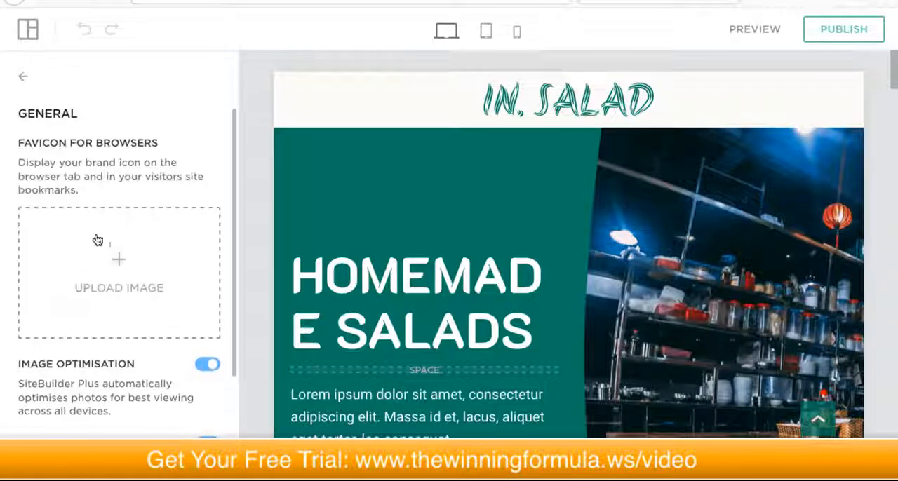
{"action": "left_click", "coordinate": [24, 79]}
Step: Check the site's domain settings and the available Google Services, including the Google Analytics connection
{"action": "left_click", "coordinate": [42, 169]}
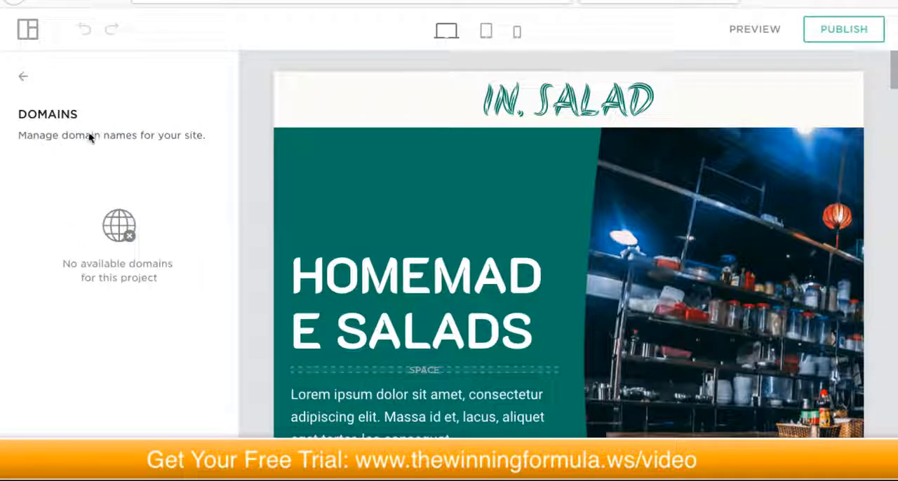
{"action": "left_click", "coordinate": [22, 75]}
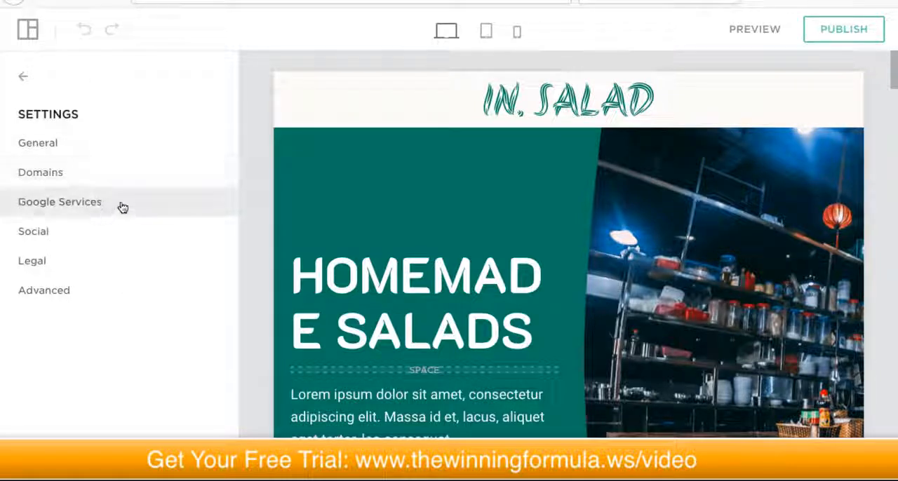
{"action": "left_click", "coordinate": [94, 203]}
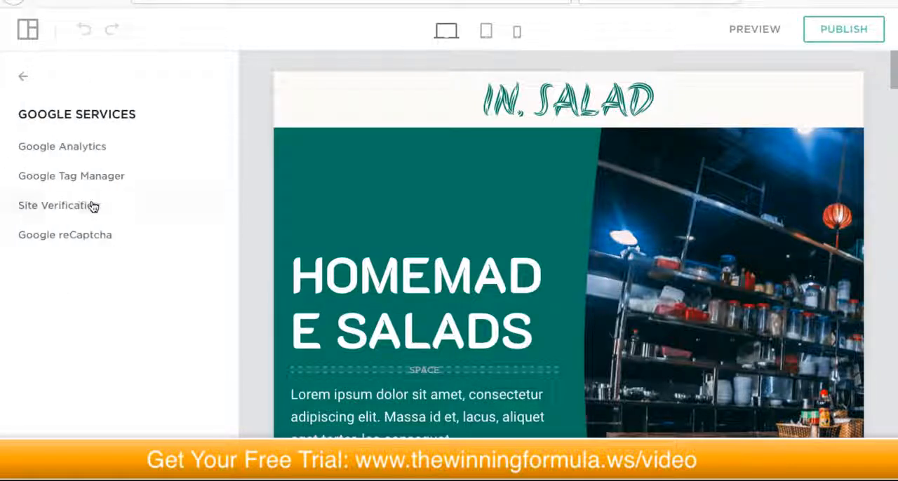
{"action": "left_click", "coordinate": [81, 153]}
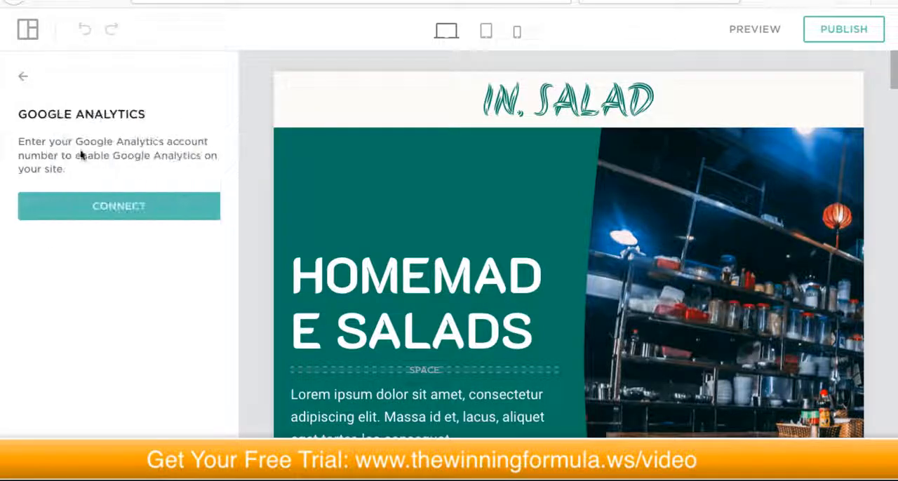
{"action": "left_click", "coordinate": [22, 80]}
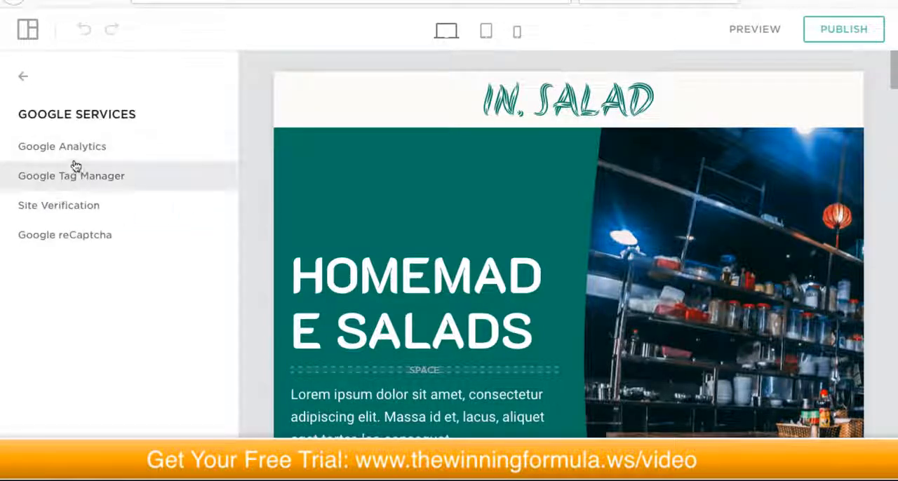
{"action": "left_click", "coordinate": [21, 80]}
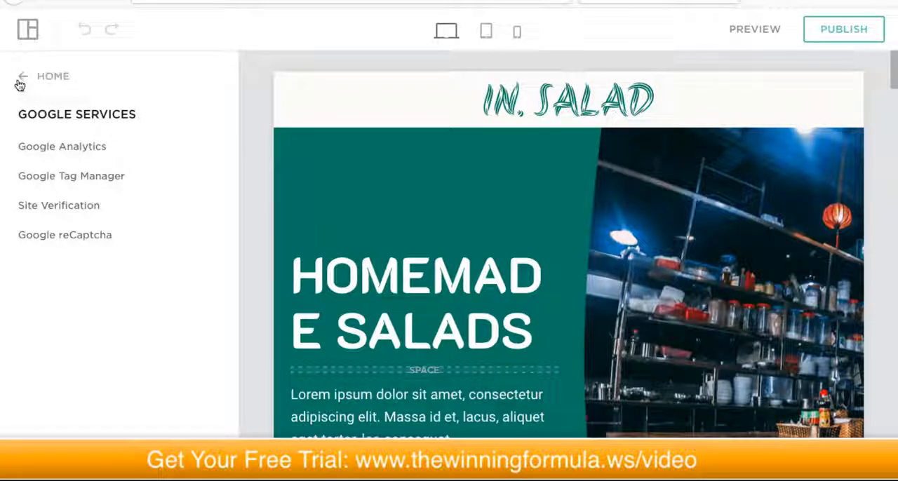
Step: Look at the site's social integrations and view the Instagram connection option
{"action": "left_click", "coordinate": [81, 233]}
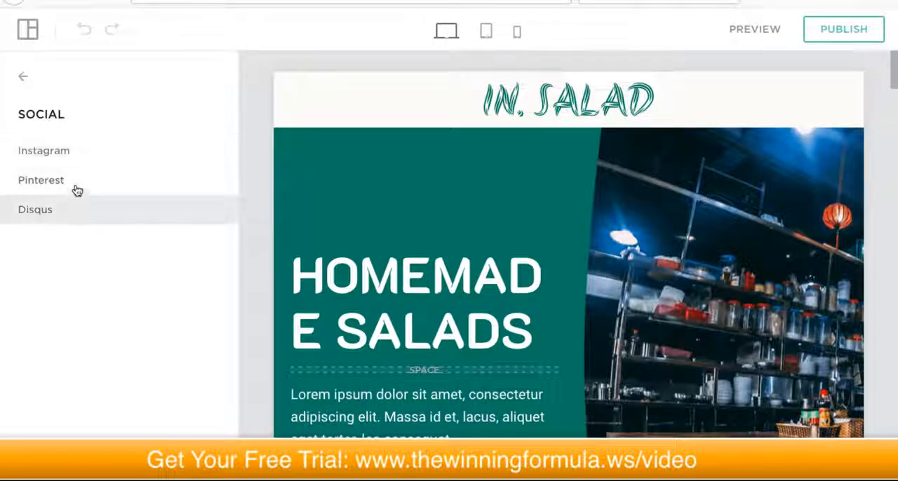
{"action": "left_click", "coordinate": [91, 155]}
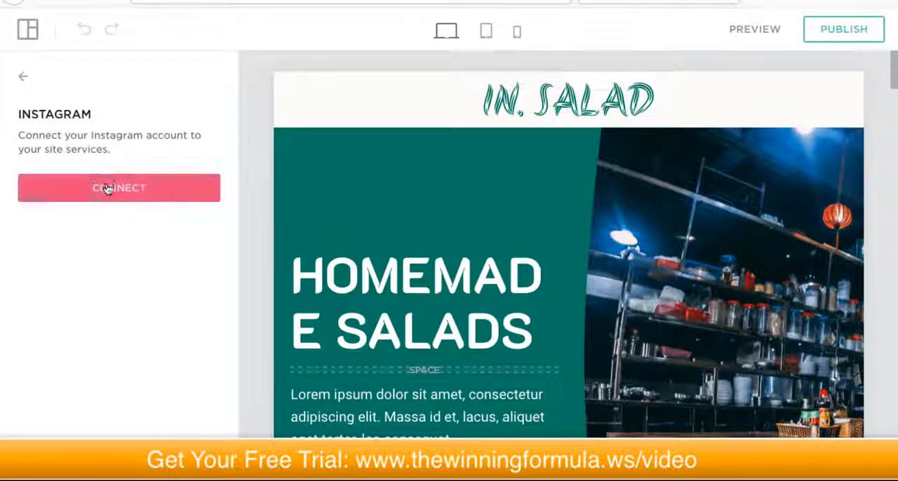
{"action": "left_click", "coordinate": [24, 81]}
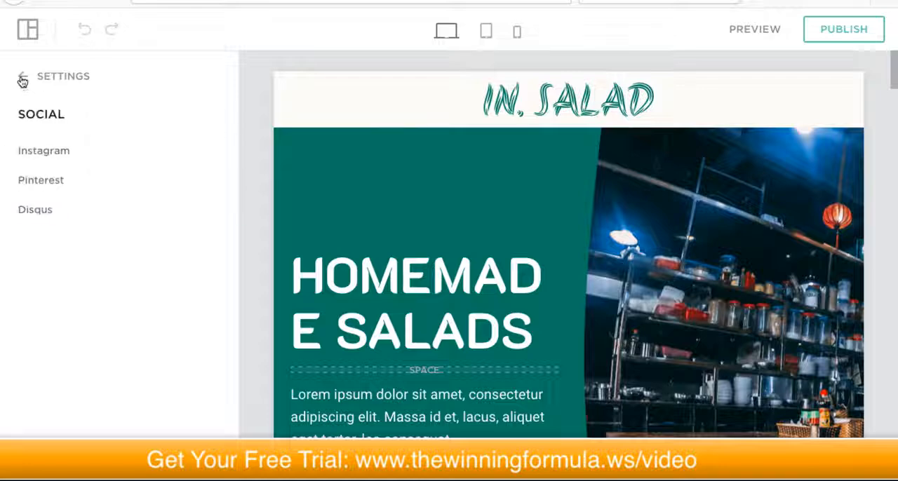
{"action": "left_click", "coordinate": [23, 79]}
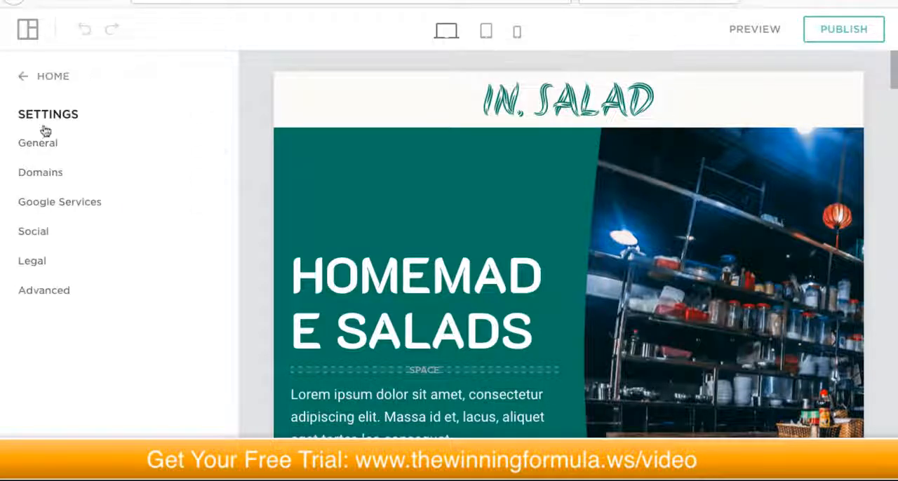
Step: Switch the cookie banner on and off again in the site's legal settings
{"action": "left_click", "coordinate": [66, 258]}
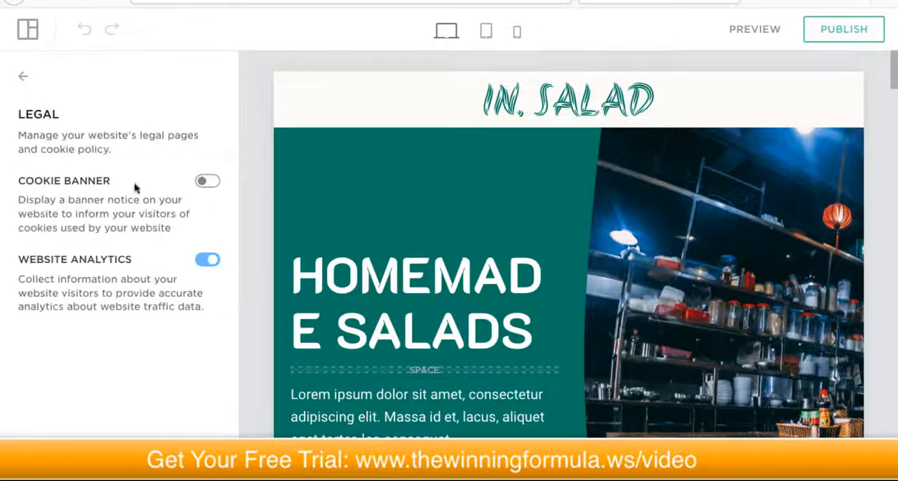
{"action": "left_click", "coordinate": [206, 183]}
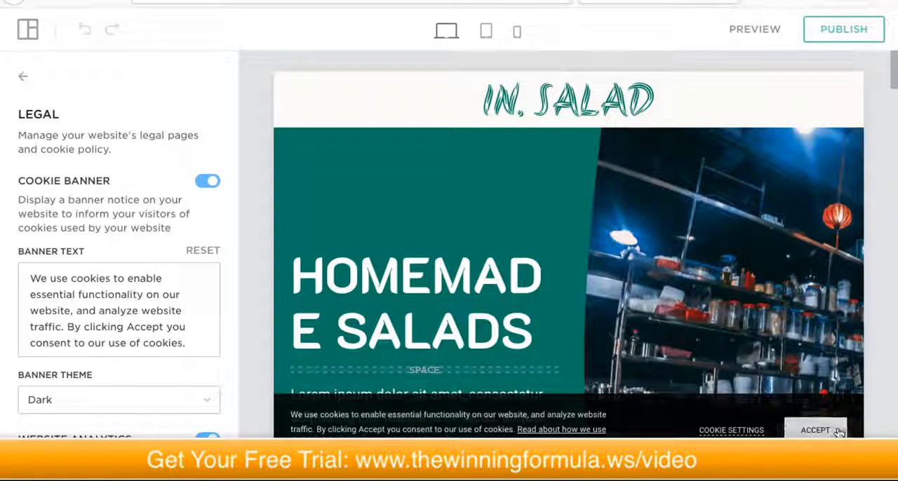
{"action": "left_click", "coordinate": [207, 182]}
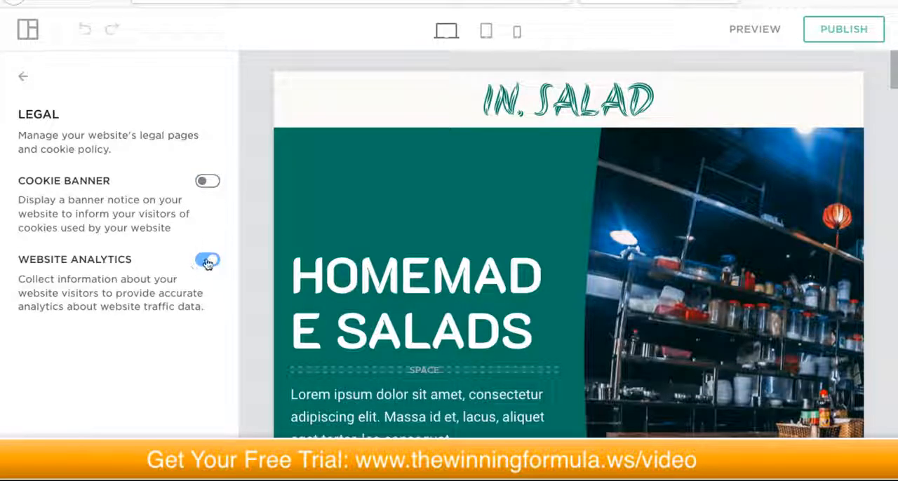
{"action": "left_click", "coordinate": [24, 78]}
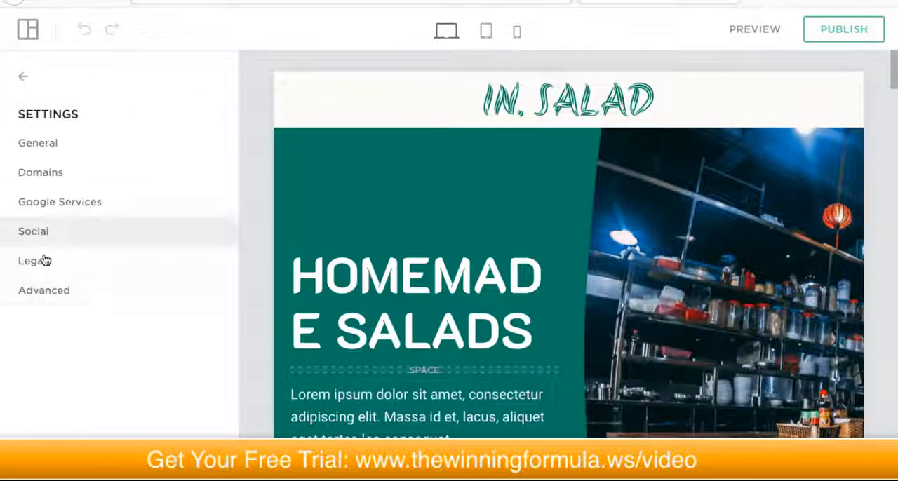
Step: Review the advanced site settings and the Site Editor's Block Creator option, and leave the settings
{"action": "left_click", "coordinate": [59, 290]}
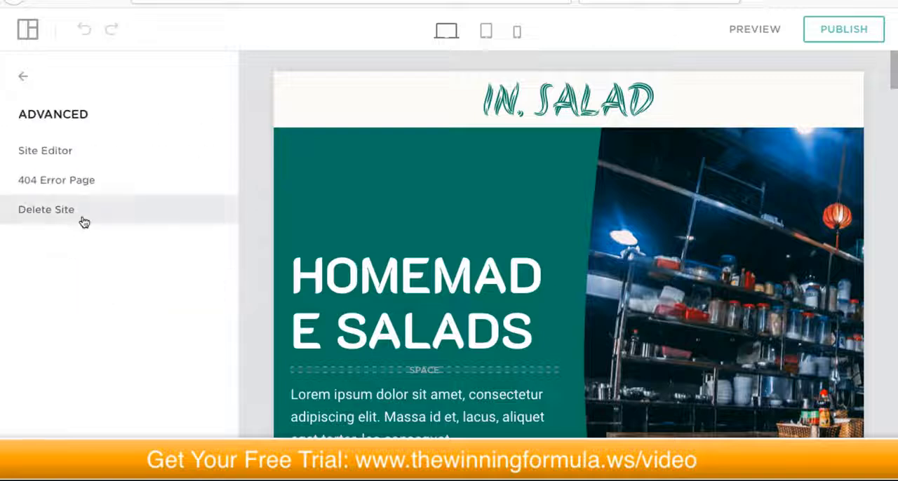
{"action": "left_click", "coordinate": [102, 152]}
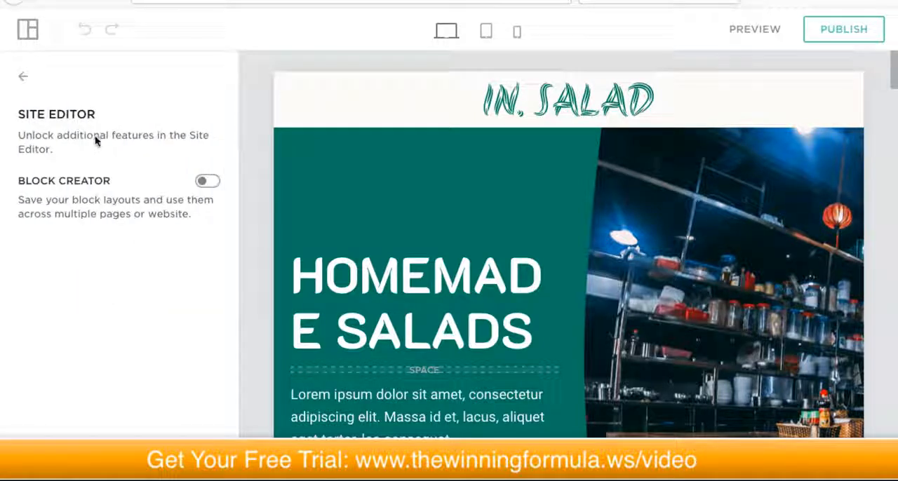
{"action": "left_click", "coordinate": [23, 76]}
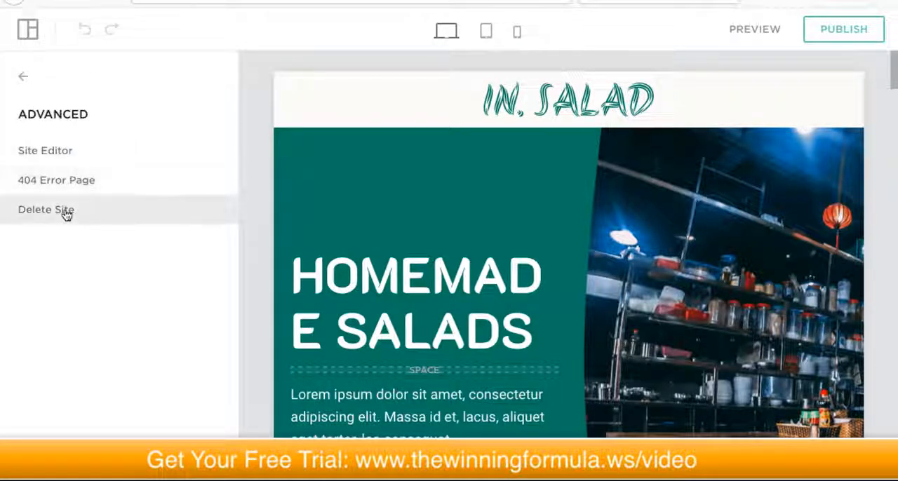
{"action": "left_click", "coordinate": [21, 78]}
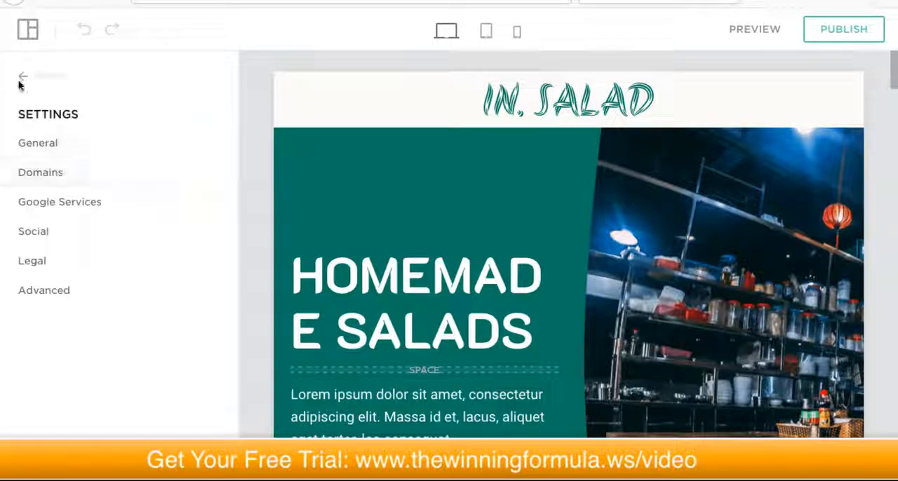
{"action": "left_click", "coordinate": [21, 78]}
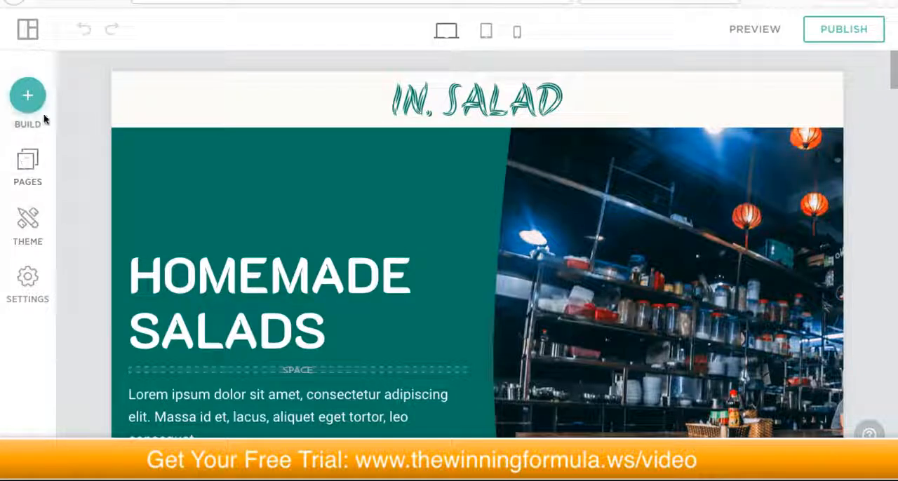
Step: View the options of the In. Salad logo and the header's layout settings, and close them unchanged
{"action": "scroll", "coordinate": [491, 228], "scroll_direction": "down", "scroll_amount": 3}
{"action": "scroll", "coordinate": [559, 231], "scroll_direction": "up", "scroll_amount": 3}
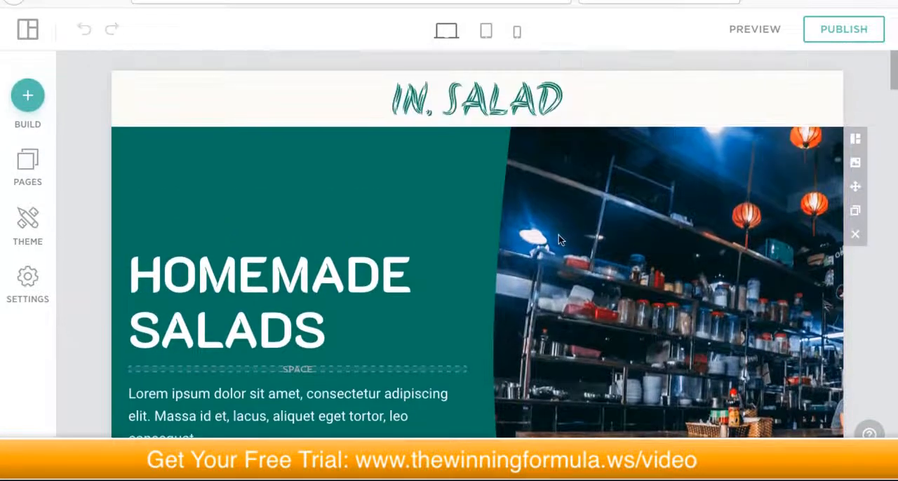
{"action": "scroll", "coordinate": [497, 239], "scroll_direction": "down", "scroll_amount": 5}
{"action": "scroll", "coordinate": [496, 245], "scroll_direction": "up", "scroll_amount": 5}
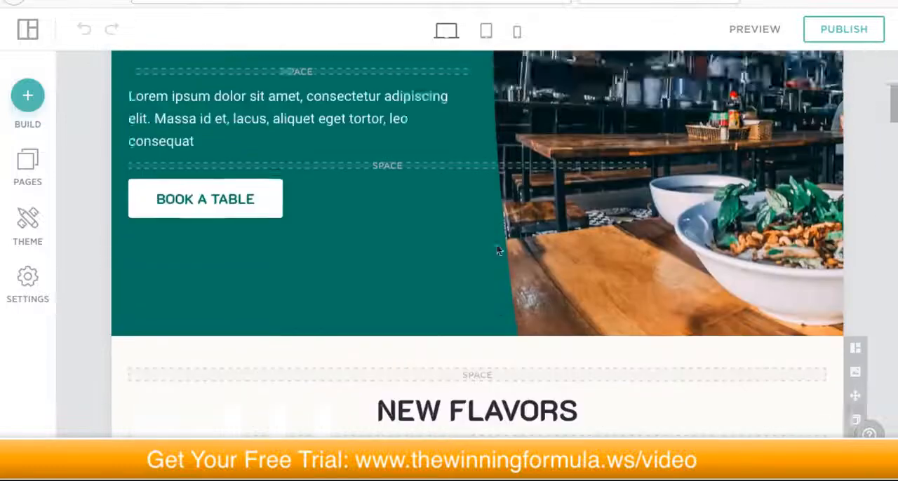
{"action": "mouse_move", "coordinate": [466, 106]}
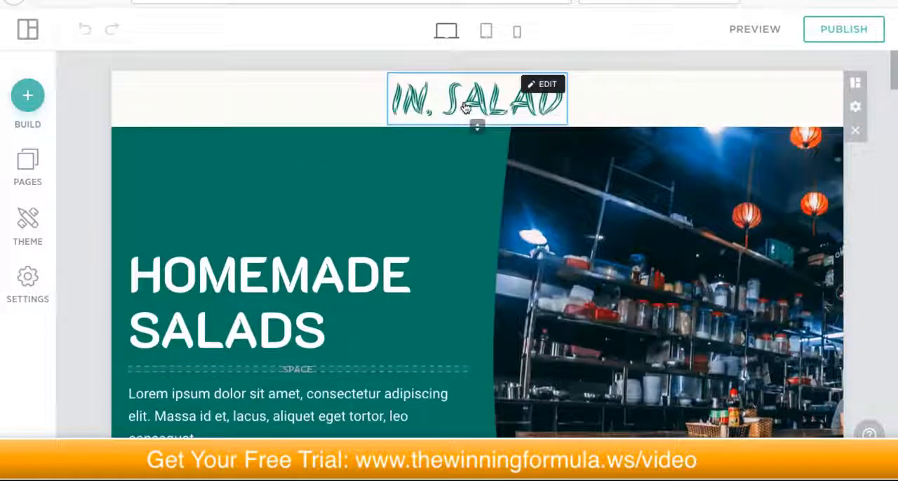
{"action": "left_click", "coordinate": [540, 85]}
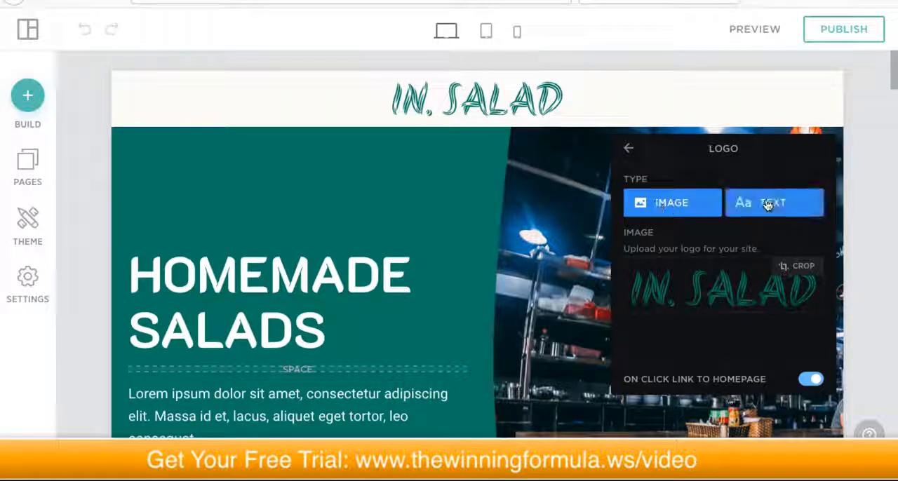
{"action": "left_click", "coordinate": [628, 151]}
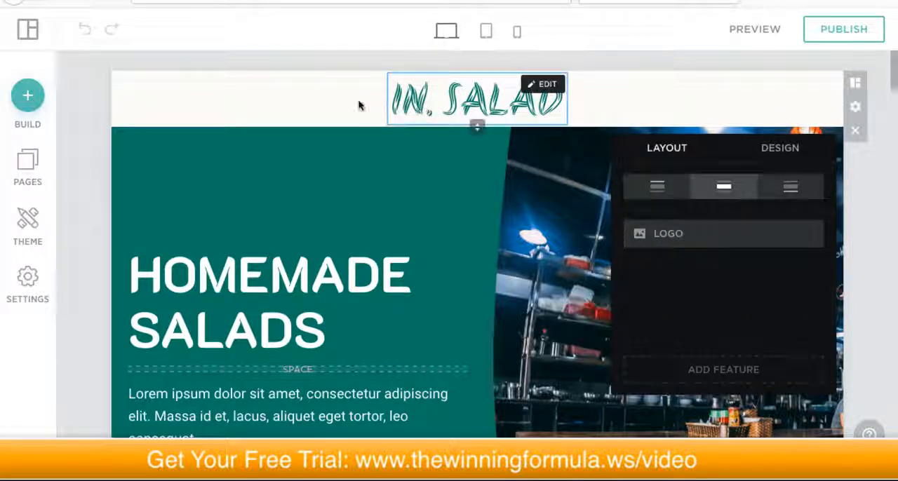
{"action": "left_click", "coordinate": [338, 150]}
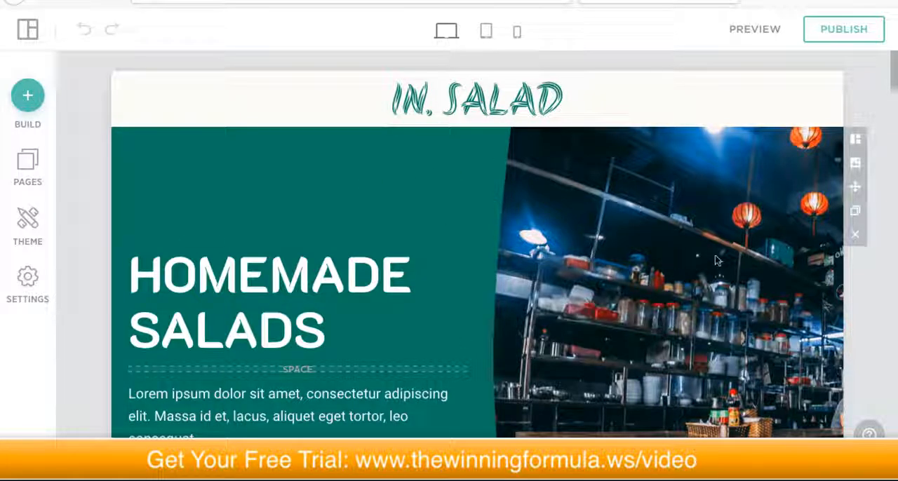
{"action": "scroll", "coordinate": [692, 263], "scroll_direction": "down", "scroll_amount": 3}
{"action": "scroll", "coordinate": [719, 255], "scroll_direction": "up", "scroll_amount": 1}
{"action": "scroll", "coordinate": [720, 254], "scroll_direction": "up", "scroll_amount": 1}
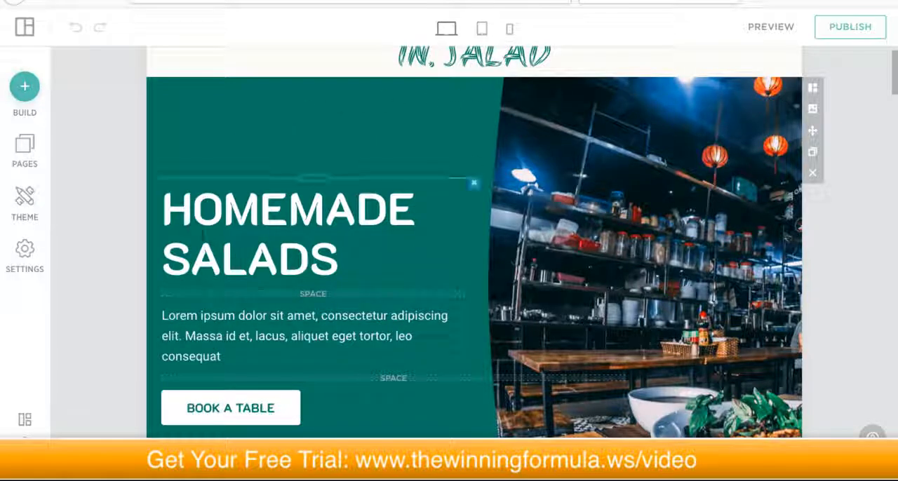
{"action": "scroll", "coordinate": [853, 228], "scroll_direction": "down", "scroll_amount": 2}
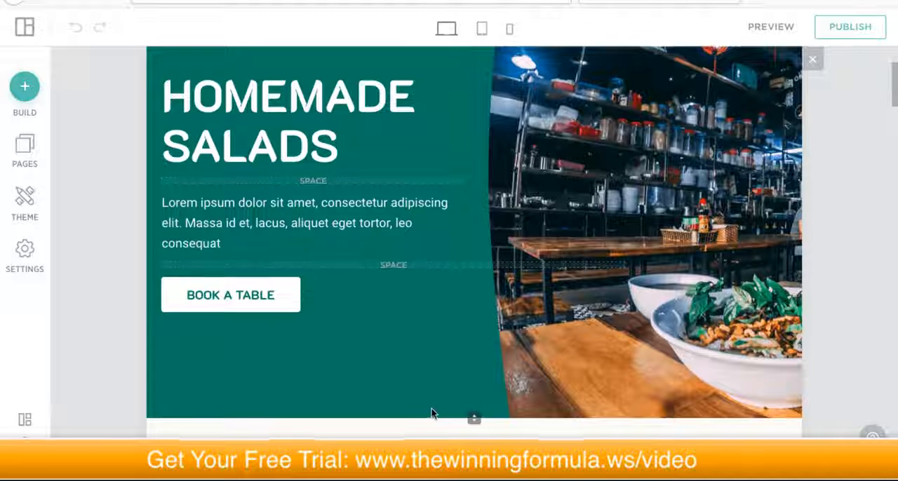
{"action": "scroll", "coordinate": [432, 410], "scroll_direction": "up", "scroll_amount": 3}
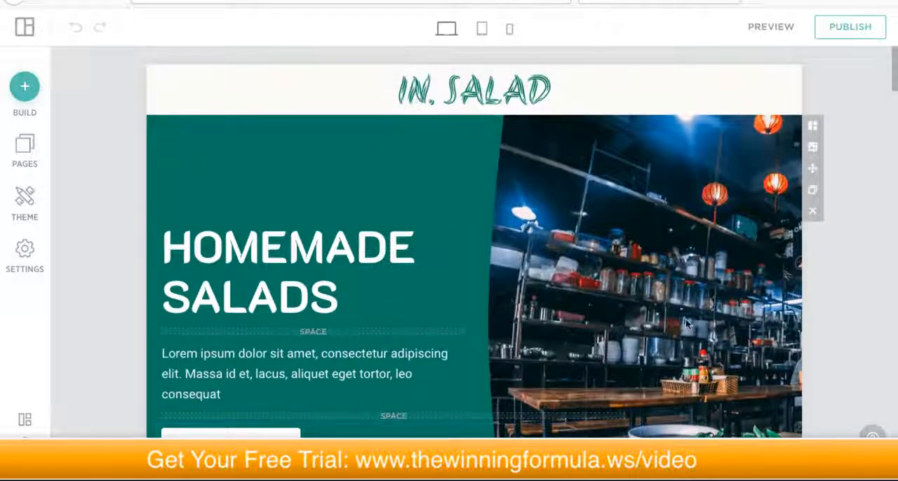
{"action": "scroll", "coordinate": [685, 323], "scroll_direction": "down", "scroll_amount": 2}
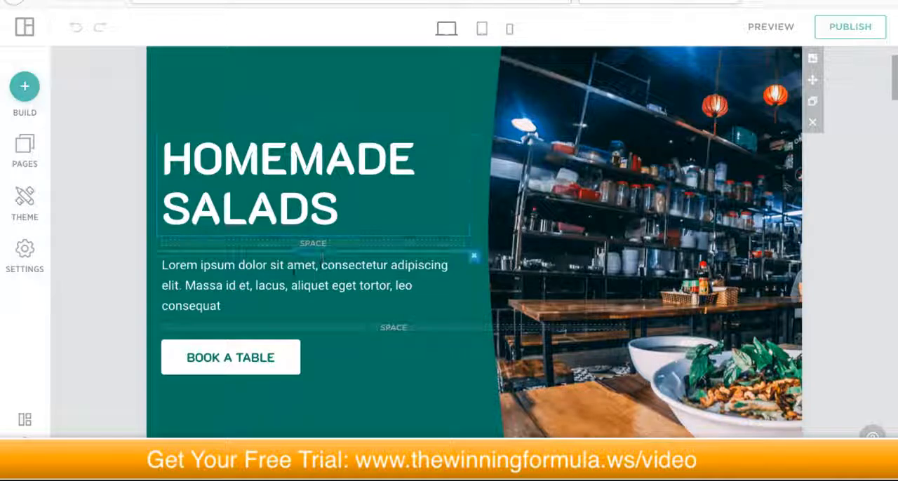
Step: Replace the hero block's "Homemade Salads" heading with "SALADS INC"
{"action": "triple_click", "coordinate": [289, 284]}
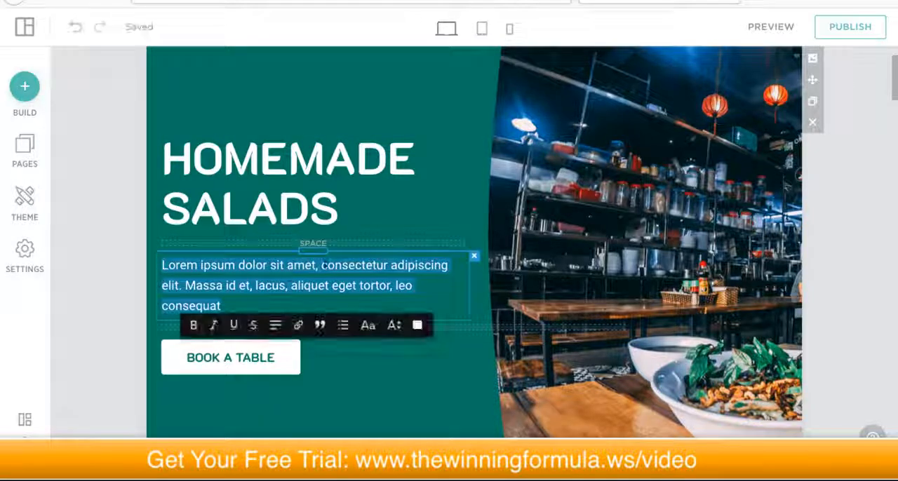
{"action": "scroll", "coordinate": [308, 231], "scroll_direction": "up", "scroll_amount": 1}
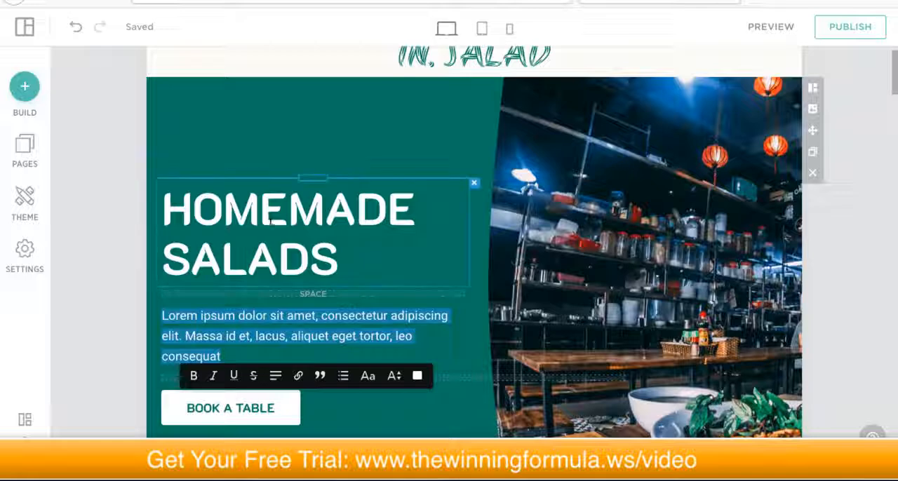
{"action": "triple_click", "coordinate": [270, 220]}
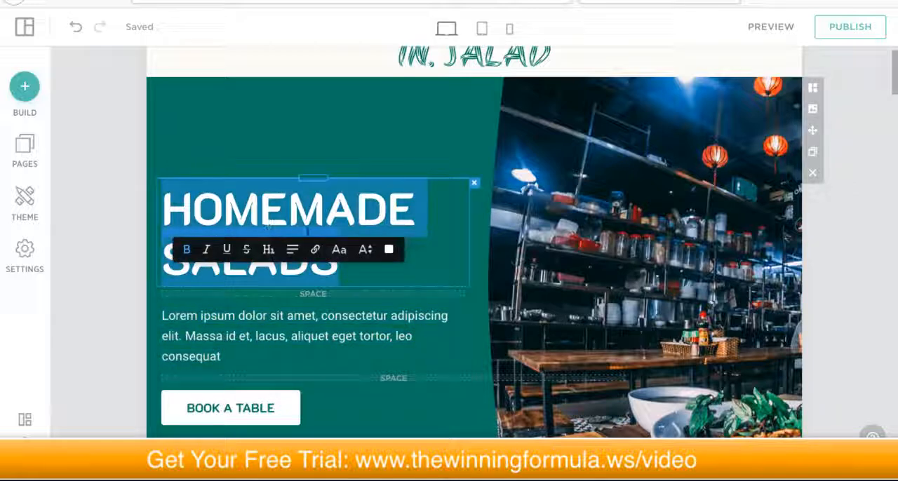
{"action": "type", "text": "SALADS INC"}
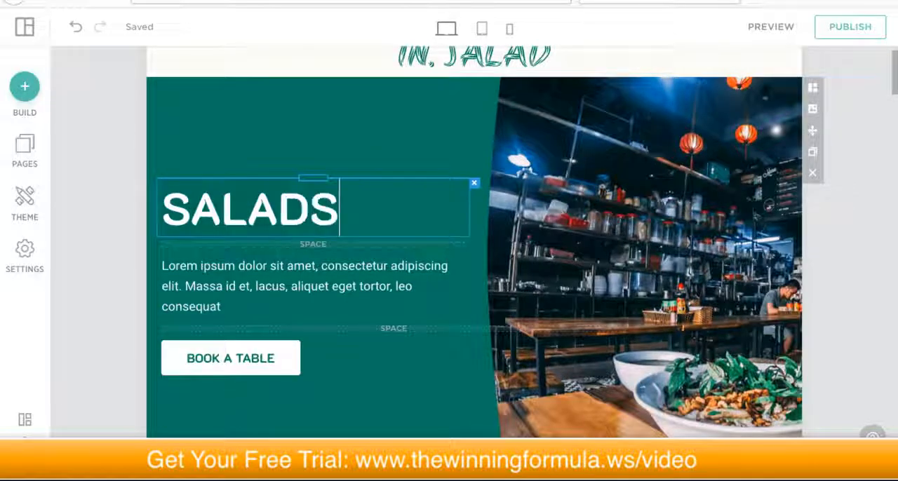
{"action": "left_click", "coordinate": [323, 120]}
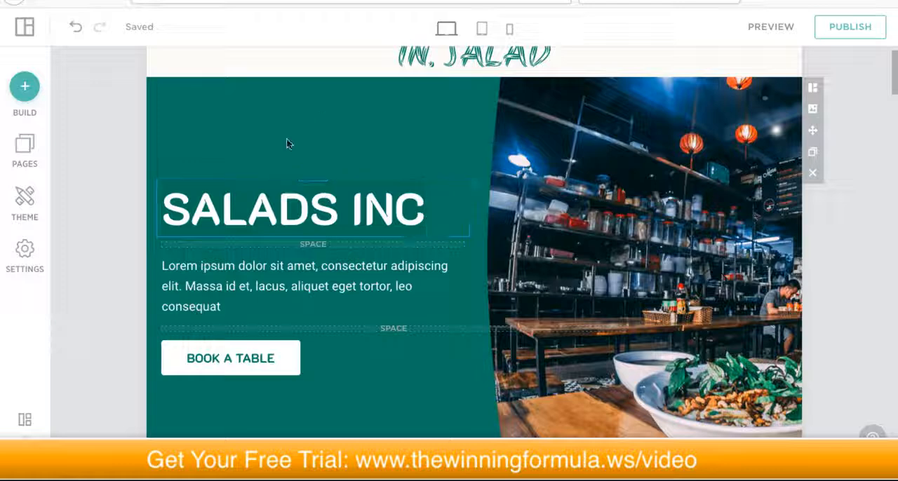
Step: Replace the placeholder paragraph under the hero heading with "The best salads in the Caribbean! Period!"
{"action": "double_click", "coordinate": [238, 283]}
{"action": "triple_click", "coordinate": [237, 283]}
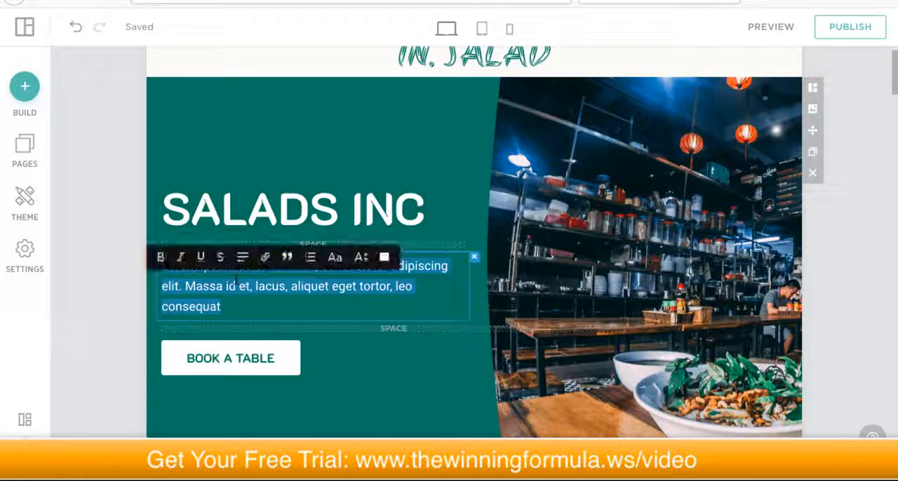
{"action": "type", "text": "The best salads in the Caribbean"}
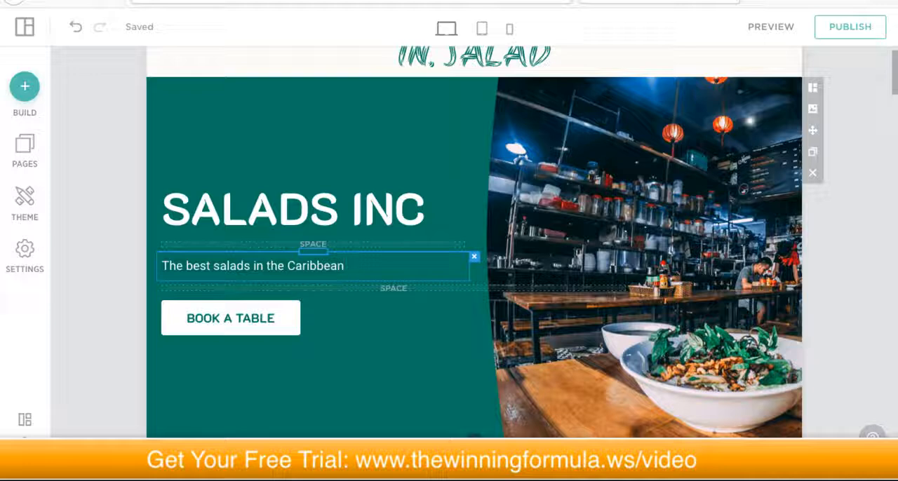
{"action": "type", "text": "! Period!"}
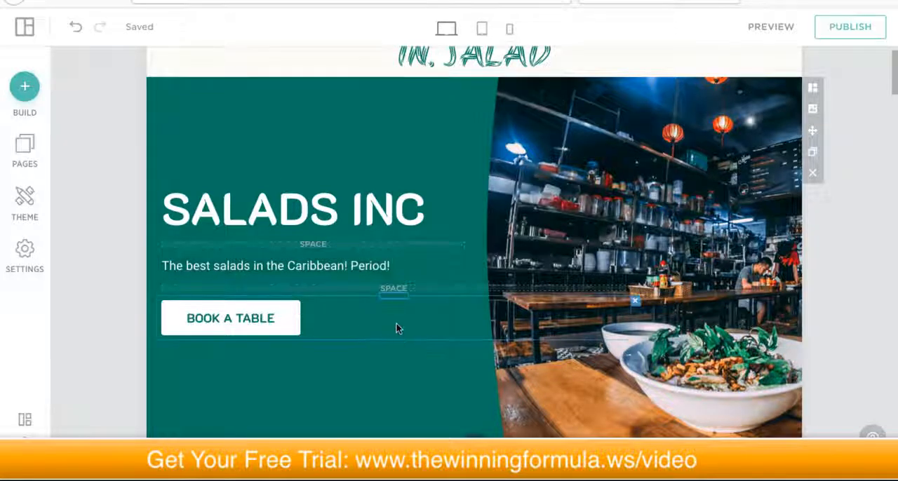
Step: Open the block reordering view, move the Salads Inc hero block below the New Flavors block, and return it to the first position
{"action": "scroll", "coordinate": [395, 325], "scroll_direction": "up", "scroll_amount": 1}
{"action": "scroll", "coordinate": [460, 316], "scroll_direction": "down", "scroll_amount": 2}
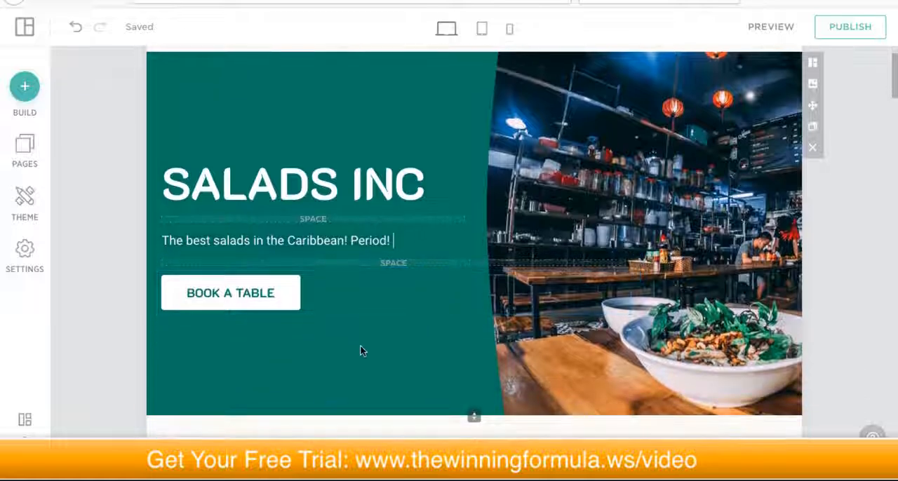
{"action": "scroll", "coordinate": [679, 205], "scroll_direction": "up", "scroll_amount": 1}
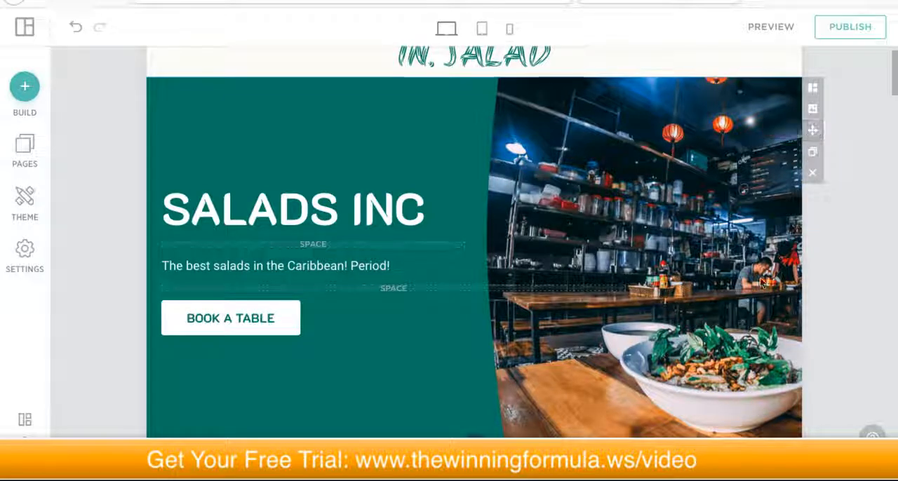
{"action": "left_click", "coordinate": [813, 131]}
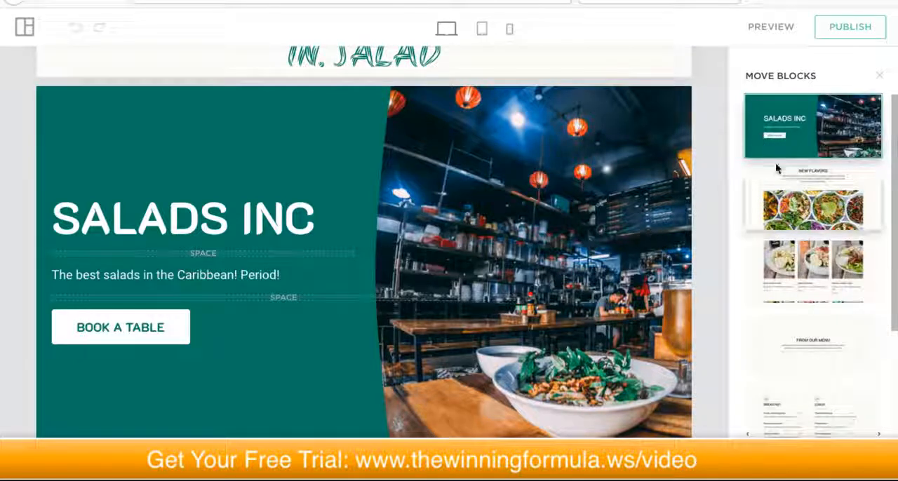
{"action": "scroll", "coordinate": [609, 274], "scroll_direction": "down", "scroll_amount": 5}
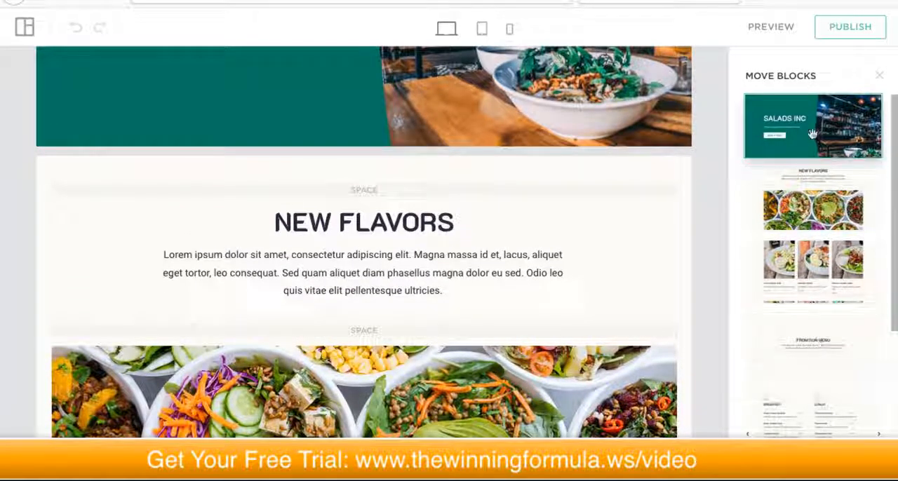
{"action": "left_click", "coordinate": [807, 156]}
{"action": "left_click_drag", "start_coordinate": [807, 156], "coordinate": [807, 196]}
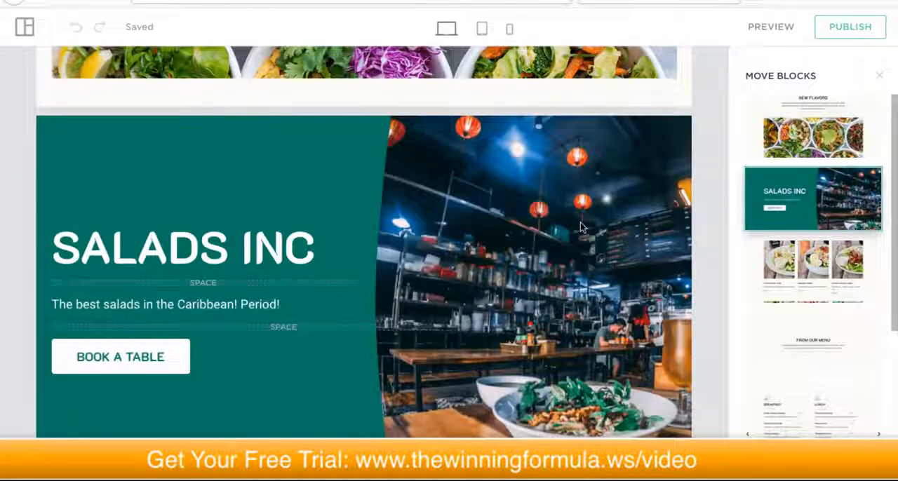
{"action": "scroll", "coordinate": [579, 222], "scroll_direction": "up", "scroll_amount": 5}
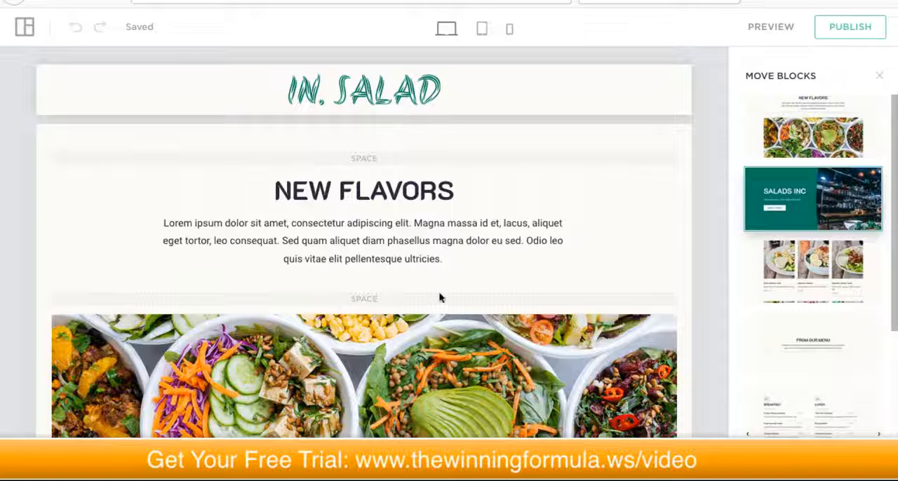
{"action": "scroll", "coordinate": [439, 295], "scroll_direction": "down", "scroll_amount": 4}
{"action": "scroll", "coordinate": [444, 263], "scroll_direction": "down", "scroll_amount": 6}
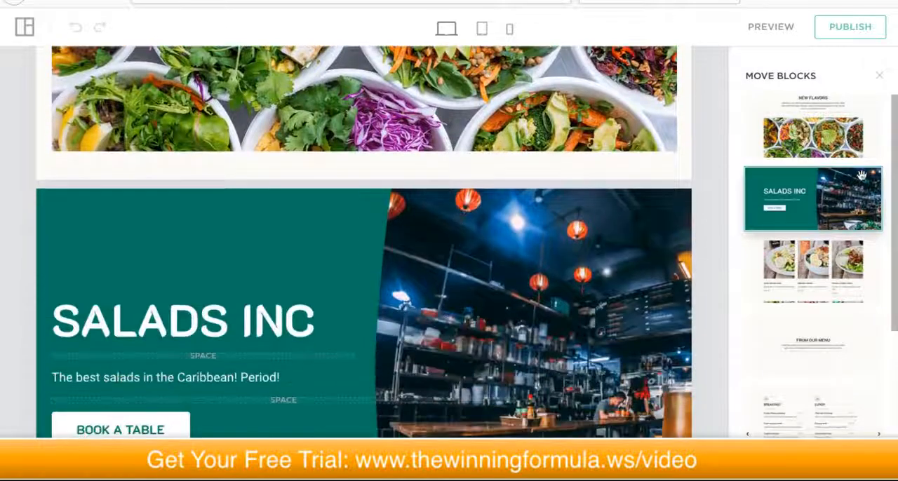
{"action": "left_click_drag", "start_coordinate": [831, 196], "coordinate": [826, 143]}
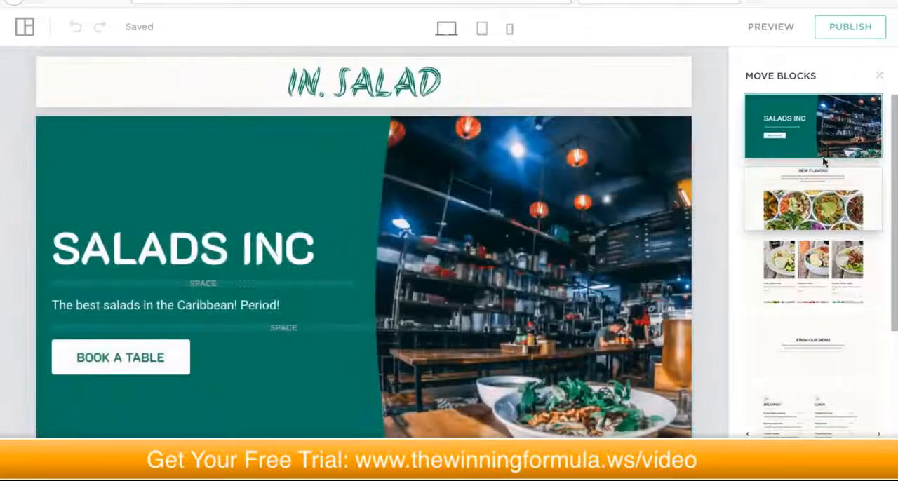
Step: Move the New Flavors block below the block of three dish photos and back to directly under the hero block
{"action": "scroll", "coordinate": [650, 175], "scroll_direction": "down", "scroll_amount": 8}
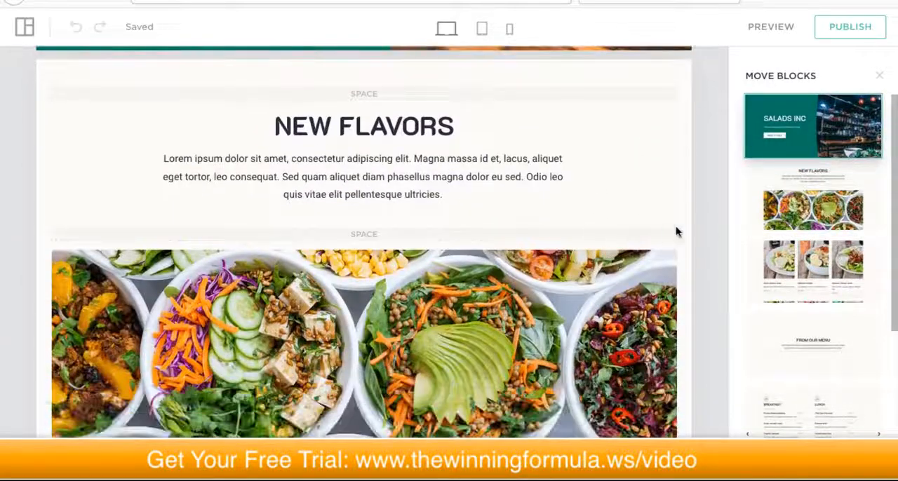
{"action": "left_click", "coordinate": [807, 210]}
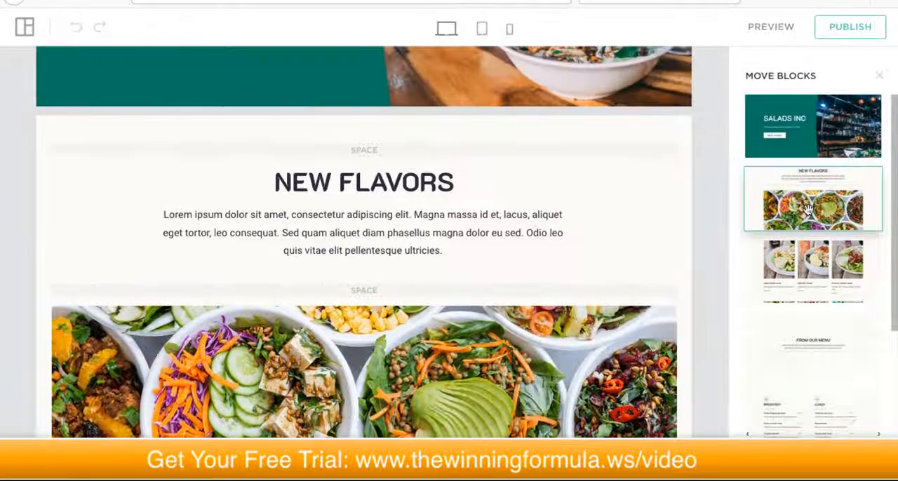
{"action": "left_click_drag", "start_coordinate": [808, 211], "coordinate": [815, 279]}
{"action": "left_click_drag", "start_coordinate": [813, 257], "coordinate": [815, 191]}
Step: Move the Book a Table block up beneath the hero block, return it to below the Our Story block, and leave block reordering
{"action": "scroll", "coordinate": [824, 298], "scroll_direction": "down", "scroll_amount": 1}
{"action": "scroll", "coordinate": [824, 298], "scroll_direction": "down", "scroll_amount": 2}
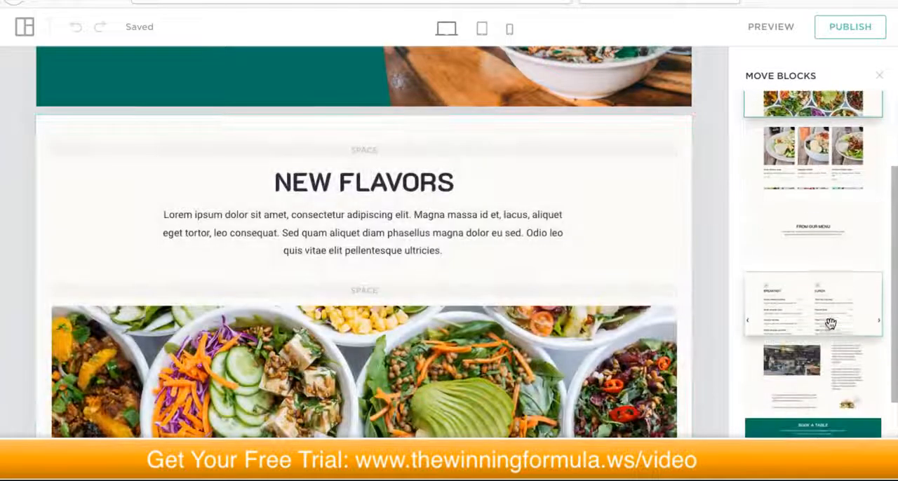
{"action": "scroll", "coordinate": [834, 406], "scroll_direction": "down", "scroll_amount": 1}
{"action": "left_click_drag", "start_coordinate": [807, 426], "coordinate": [803, 155]}
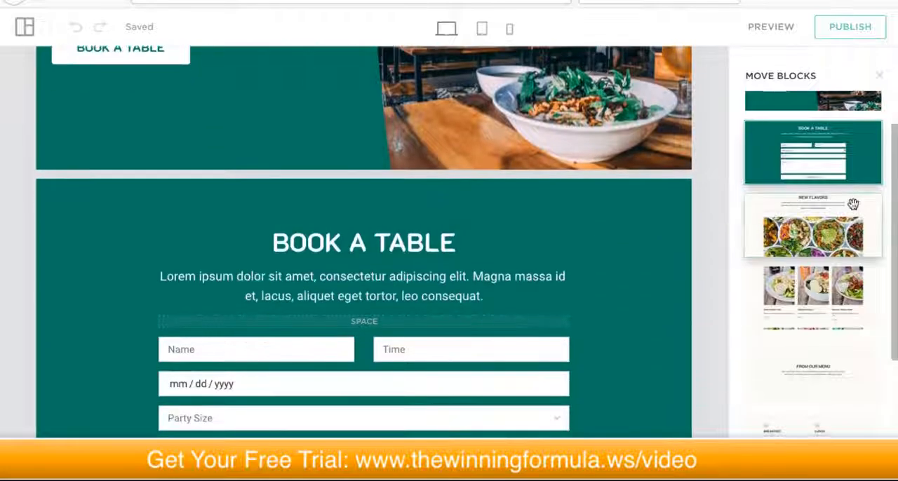
{"action": "left_click_drag", "start_coordinate": [844, 140], "coordinate": [842, 362]}
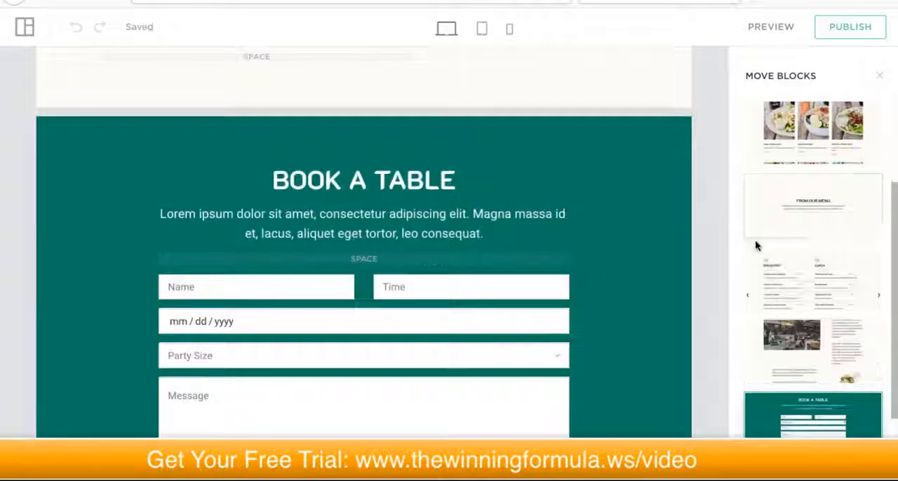
{"action": "scroll", "coordinate": [757, 236], "scroll_direction": "up", "scroll_amount": 5}
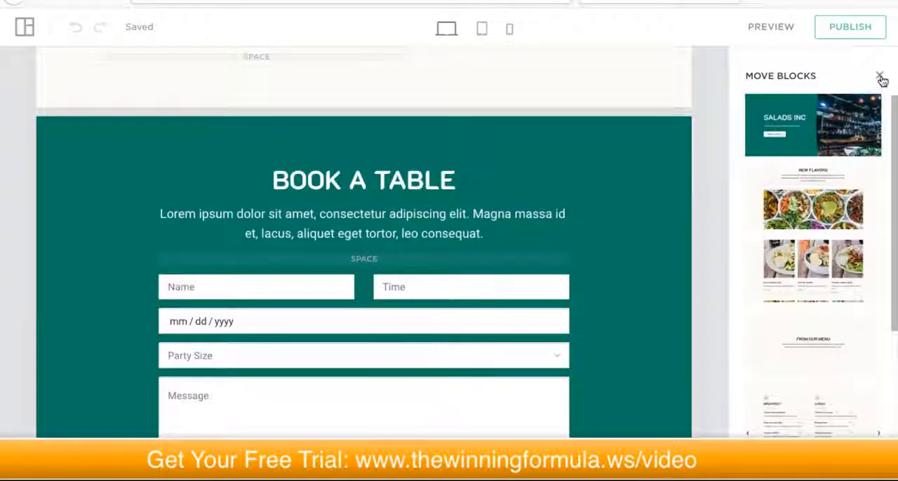
{"action": "scroll", "coordinate": [718, 220], "scroll_direction": "down", "scroll_amount": 2}
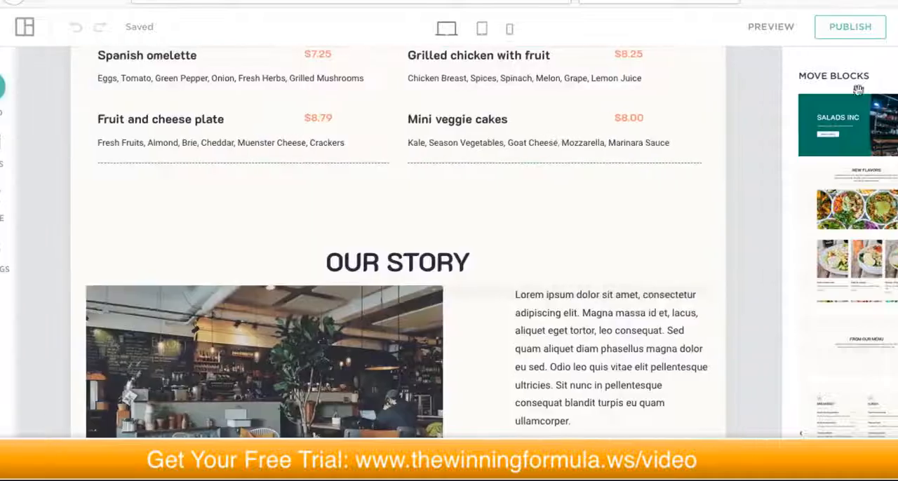
{"action": "left_click", "coordinate": [857, 89]}
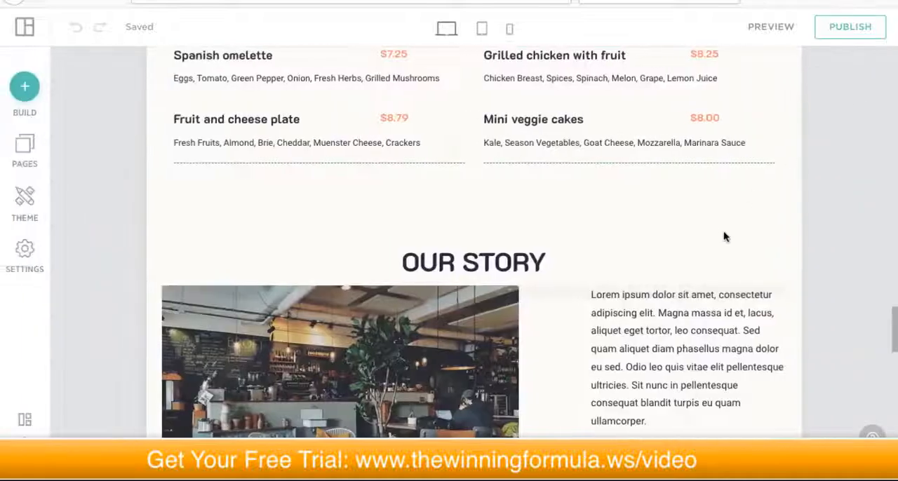
Step: Switch the hero block's background from photo to video and select the field for the video link
{"action": "scroll", "coordinate": [744, 225], "scroll_direction": "up", "scroll_amount": 10}
{"action": "scroll", "coordinate": [735, 248], "scroll_direction": "up", "scroll_amount": 10}
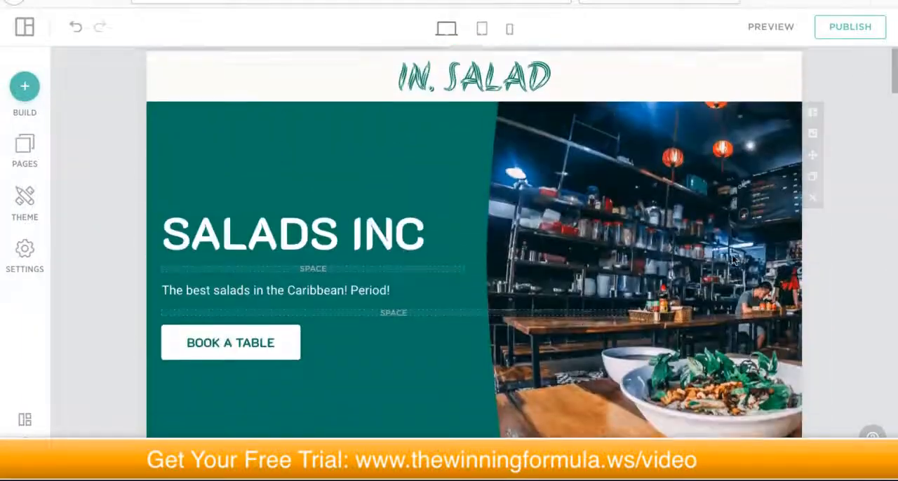
{"action": "left_click", "coordinate": [810, 124]}
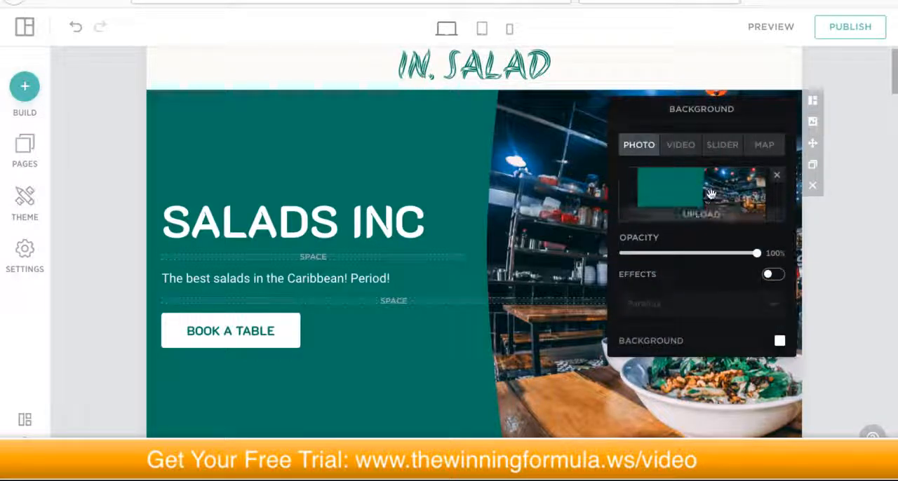
{"action": "left_click", "coordinate": [678, 147]}
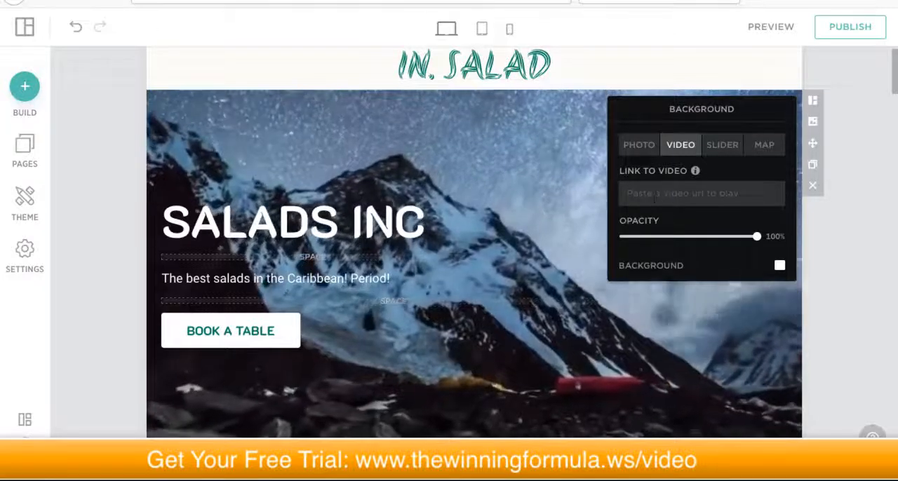
{"action": "left_click", "coordinate": [654, 199]}
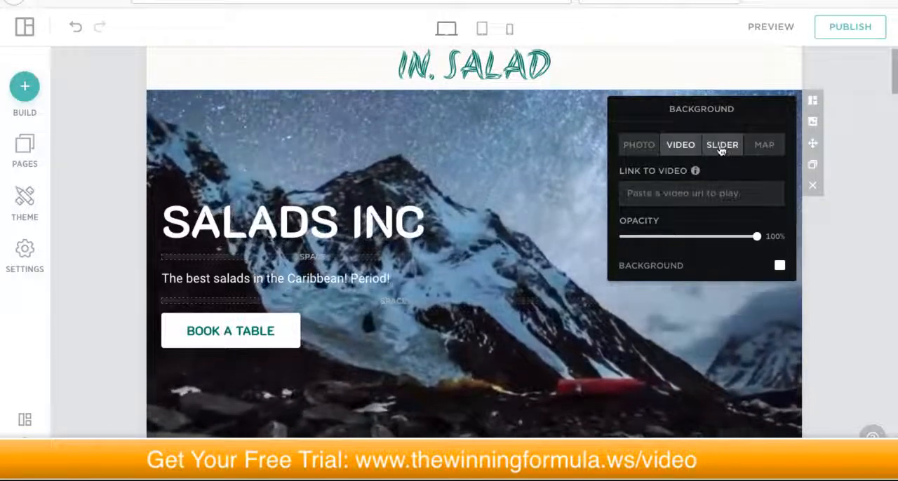
Step: Try a slider as the hero block's background, view the slider's settings, and switch the background back to photo
{"action": "left_click", "coordinate": [722, 149]}
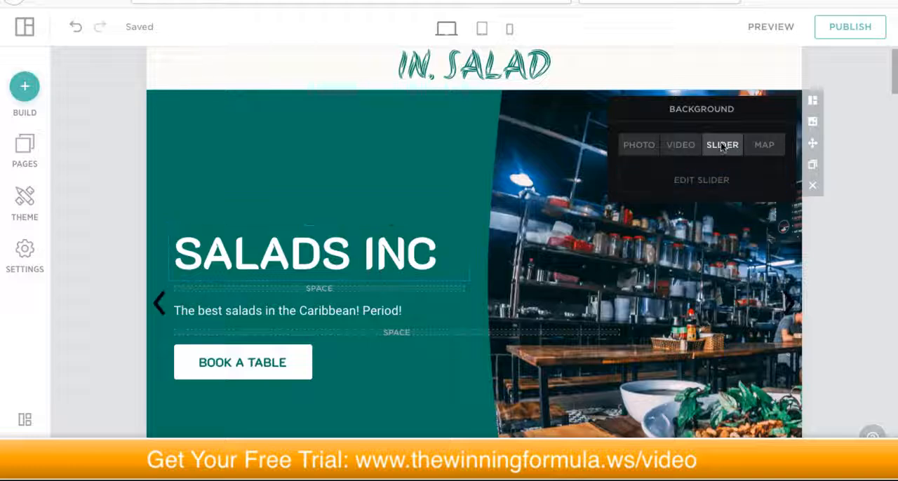
{"action": "left_click", "coordinate": [691, 180]}
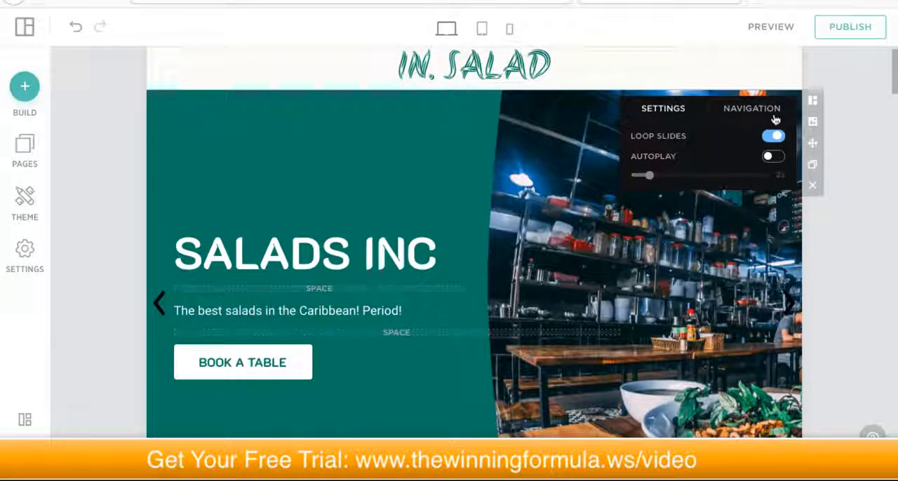
{"action": "left_click", "coordinate": [813, 122]}
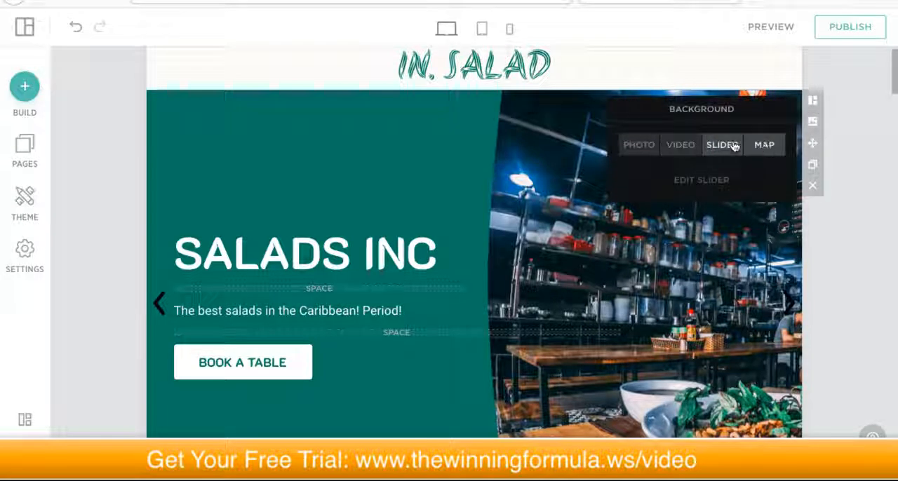
{"action": "left_click", "coordinate": [643, 146]}
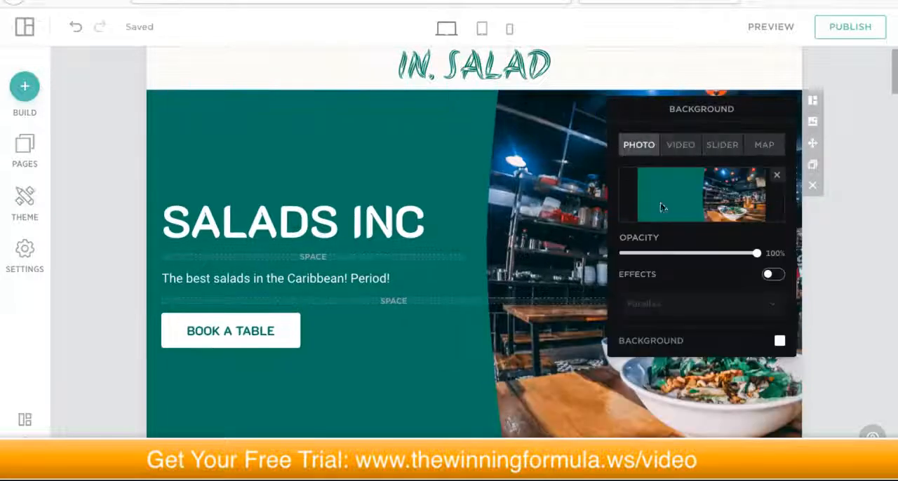
Step: Open the photo chooser for the hero block's background and view the site's own photos and the cloud photo services
{"action": "scroll", "coordinate": [718, 311], "scroll_direction": "down", "scroll_amount": 1}
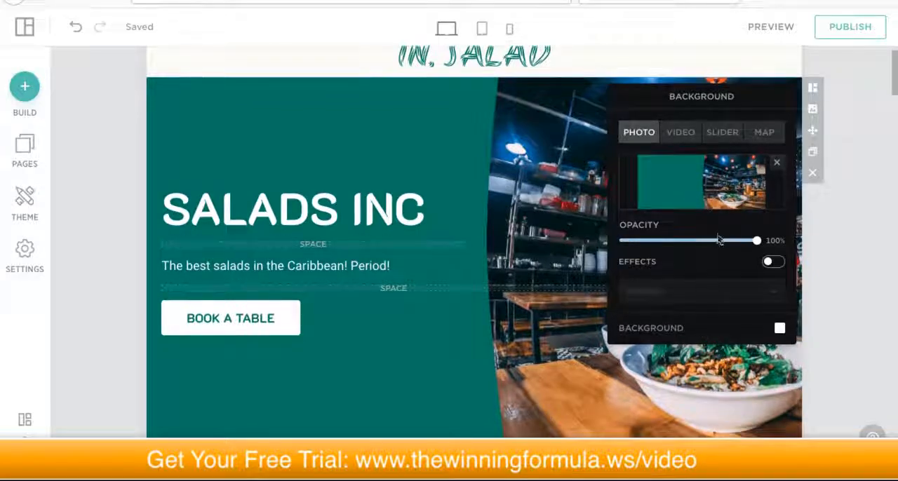
{"action": "scroll", "coordinate": [713, 245], "scroll_direction": "up", "scroll_amount": 3}
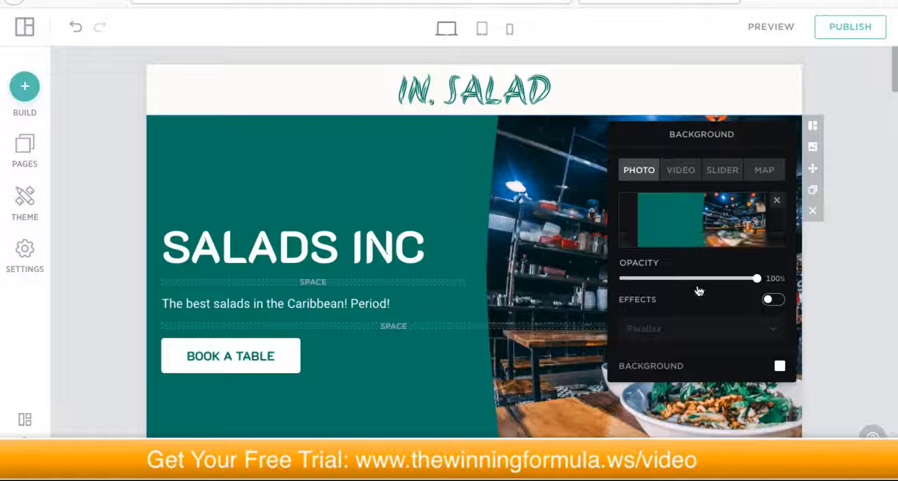
{"action": "left_click", "coordinate": [679, 212]}
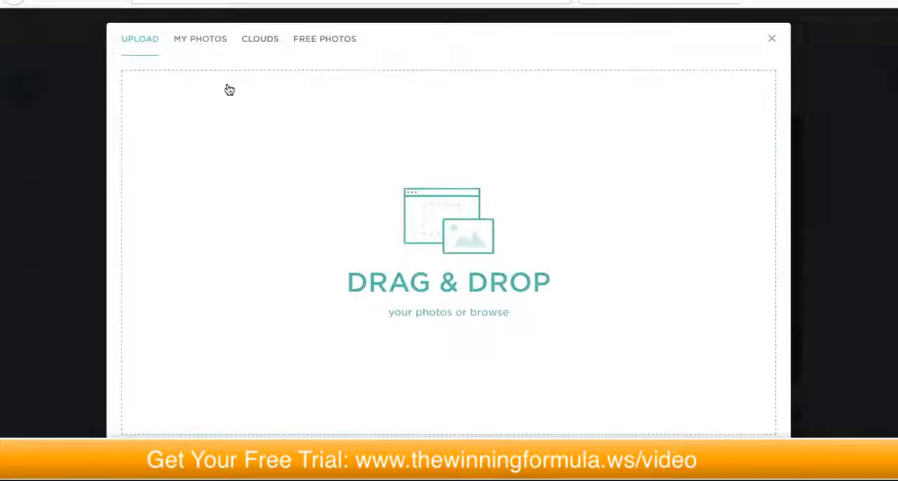
{"action": "left_click", "coordinate": [200, 42]}
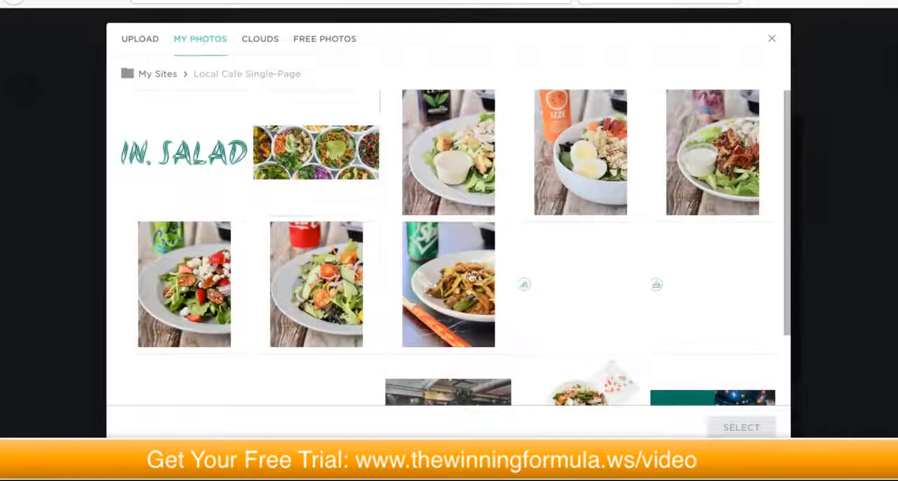
{"action": "left_click", "coordinate": [258, 43]}
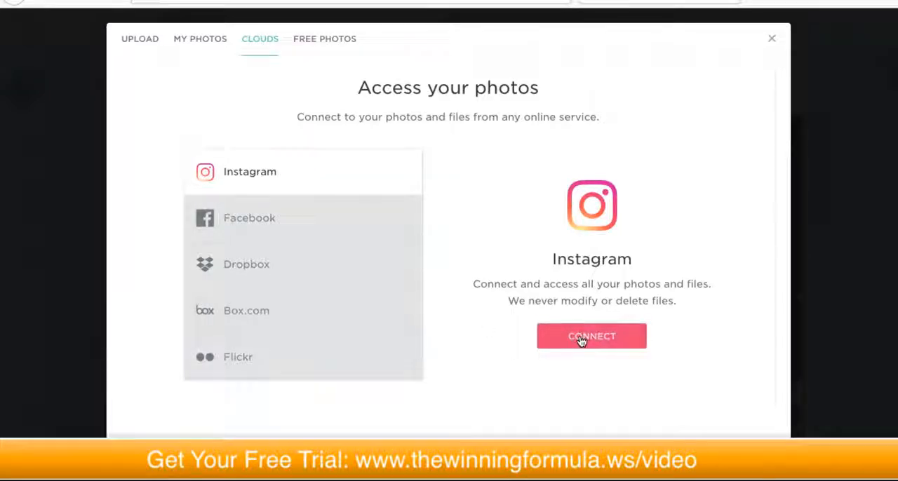
Step: Replace the hero block's background with the free Restaurant photo showing a teal bench, dining tables and green plants
{"action": "left_click", "coordinate": [317, 44]}
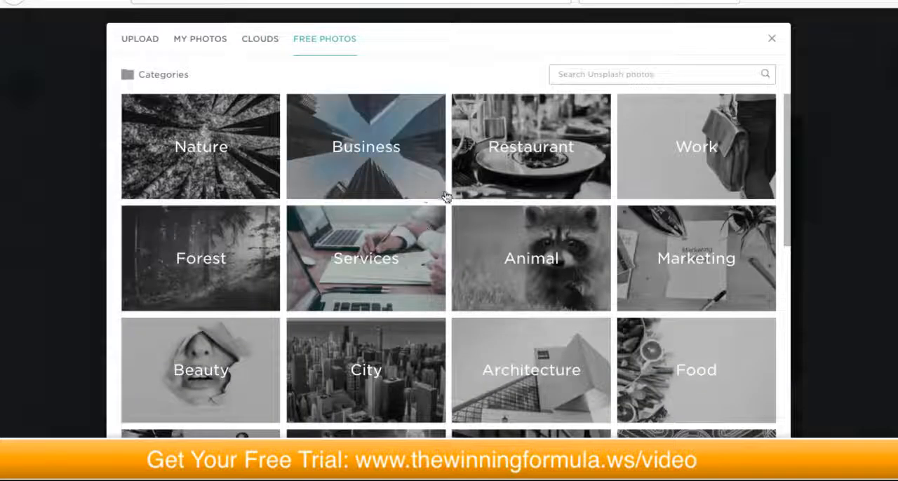
{"action": "scroll", "coordinate": [266, 148], "scroll_direction": "down", "scroll_amount": 3}
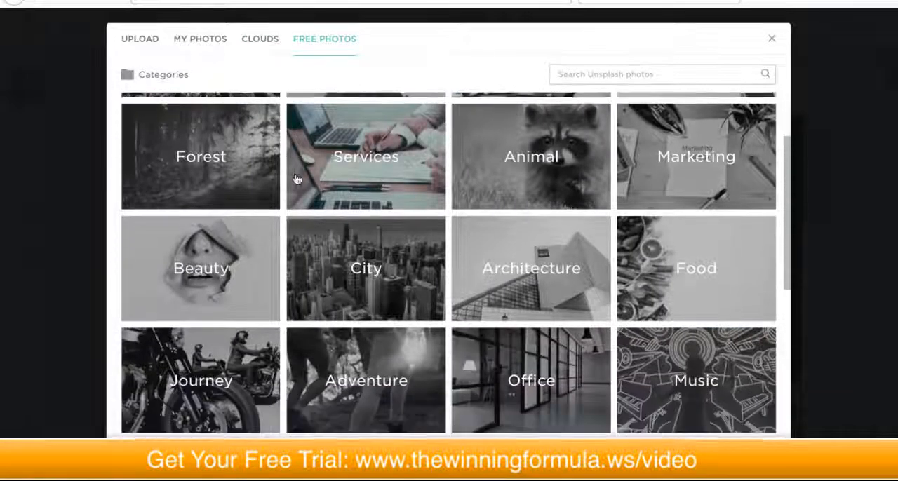
{"action": "scroll", "coordinate": [302, 187], "scroll_direction": "up", "scroll_amount": 2}
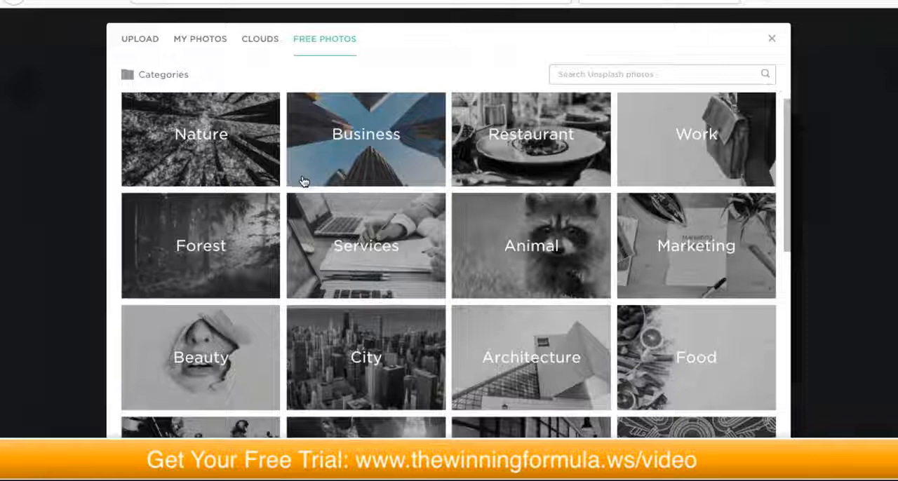
{"action": "scroll", "coordinate": [303, 183], "scroll_direction": "down", "scroll_amount": 1}
{"action": "scroll", "coordinate": [303, 184], "scroll_direction": "up", "scroll_amount": 1}
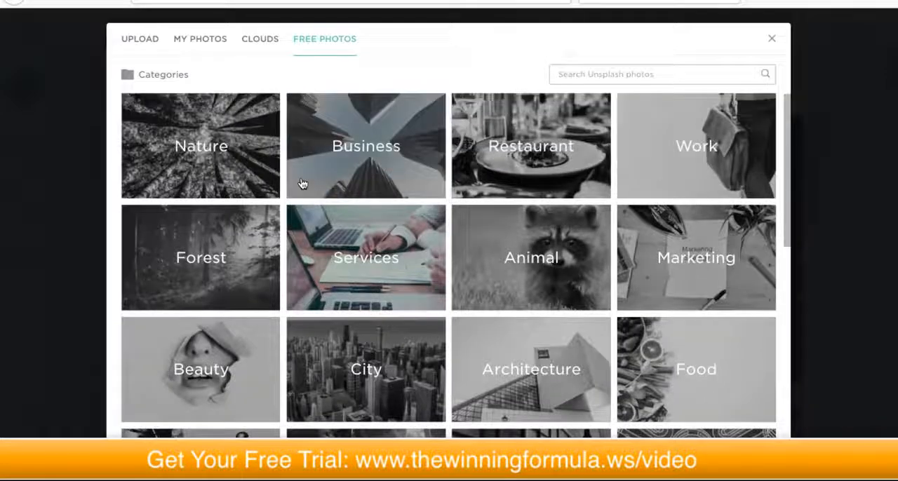
{"action": "left_click", "coordinate": [519, 146]}
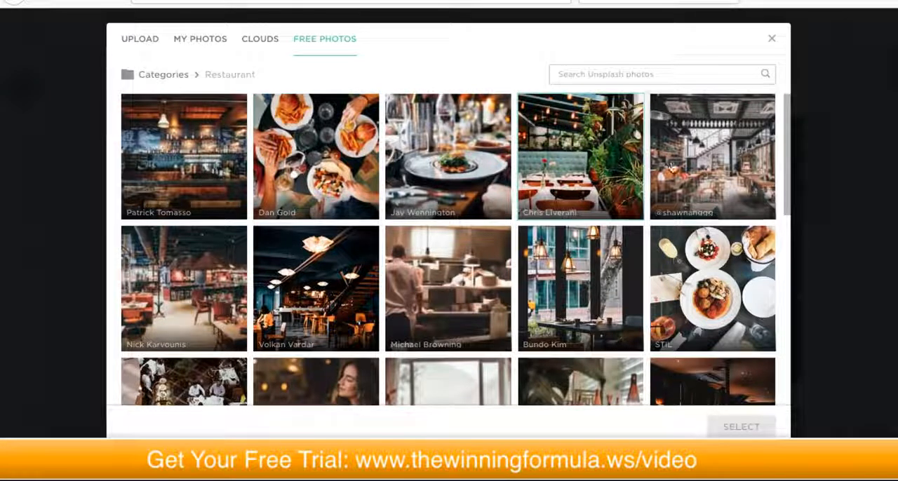
{"action": "left_click", "coordinate": [561, 151]}
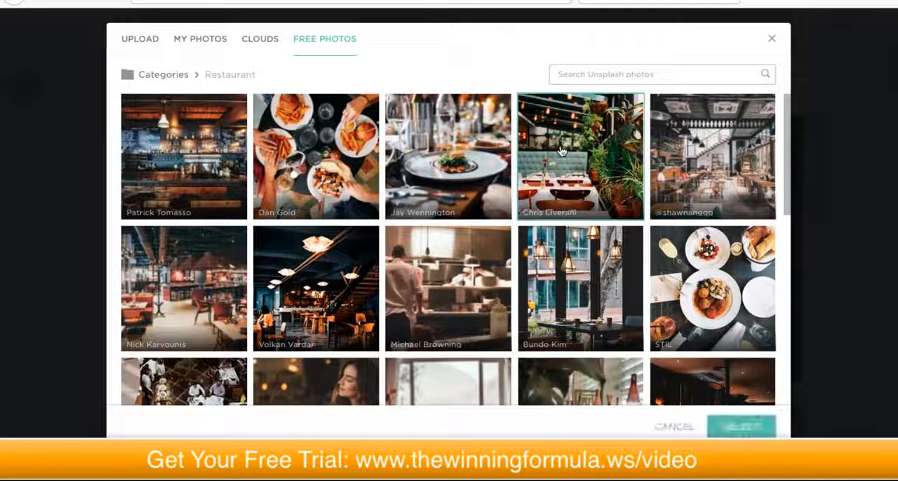
{"action": "left_click", "coordinate": [731, 424]}
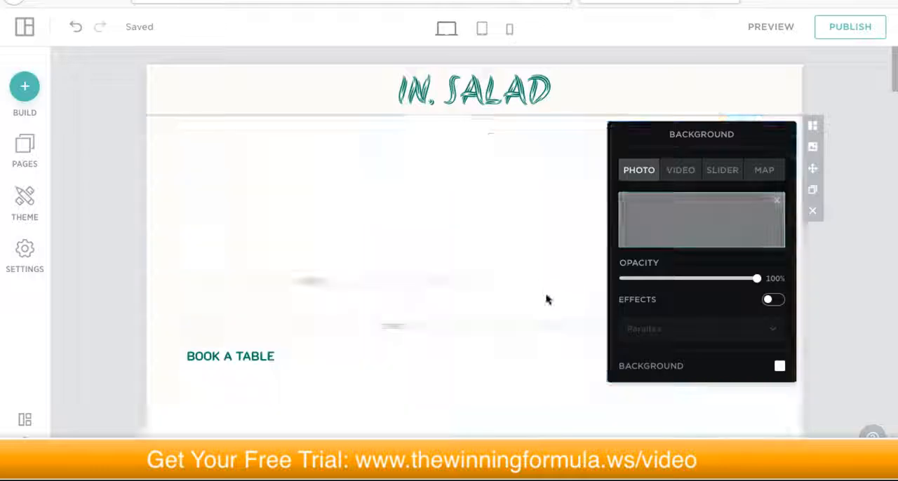
Step: Examine how the new photo looks behind the hero text and above the New Flavors block, and close the background settings
{"action": "scroll", "coordinate": [510, 256], "scroll_direction": "down", "scroll_amount": 3}
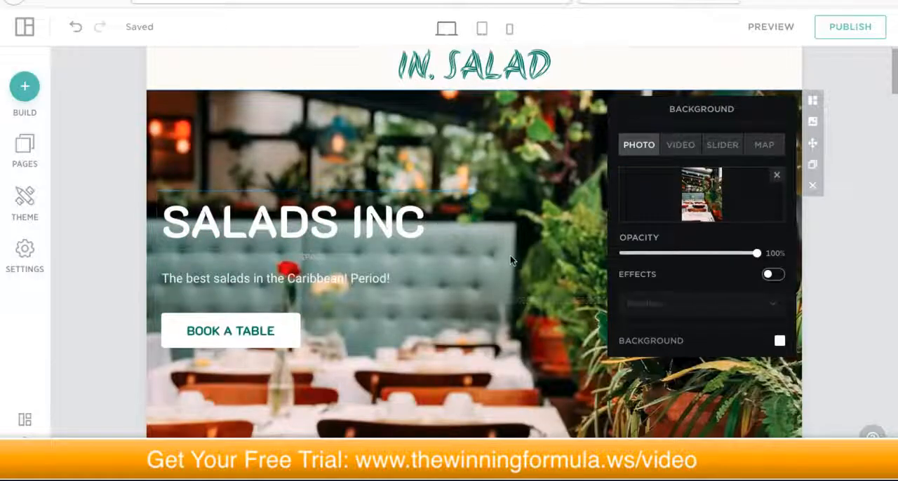
{"action": "scroll", "coordinate": [510, 263], "scroll_direction": "up", "scroll_amount": 1}
{"action": "scroll", "coordinate": [510, 262], "scroll_direction": "up", "scroll_amount": 2}
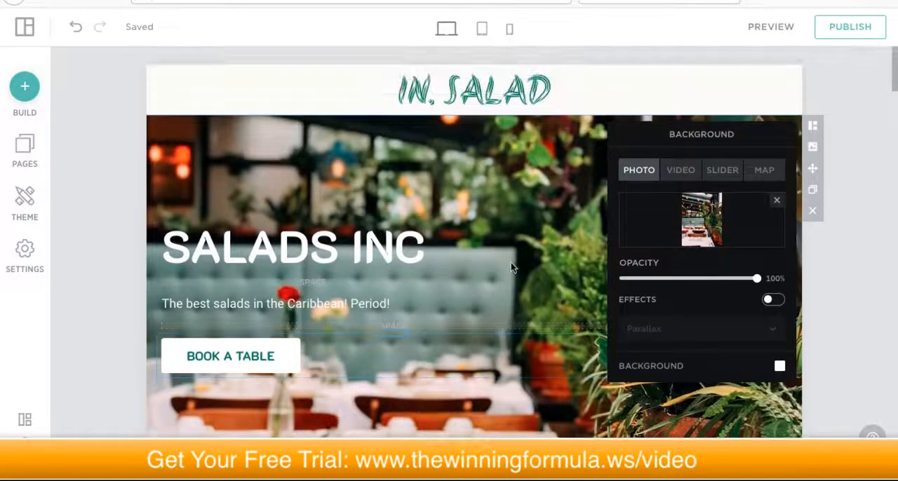
{"action": "scroll", "coordinate": [511, 265], "scroll_direction": "down", "scroll_amount": 4}
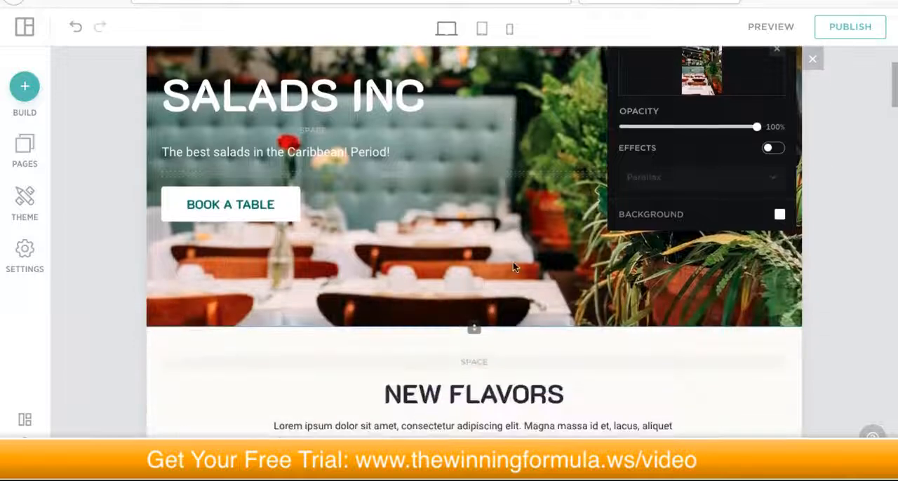
{"action": "scroll", "coordinate": [440, 258], "scroll_direction": "down", "scroll_amount": 2}
{"action": "scroll", "coordinate": [451, 238], "scroll_direction": "up", "scroll_amount": 5}
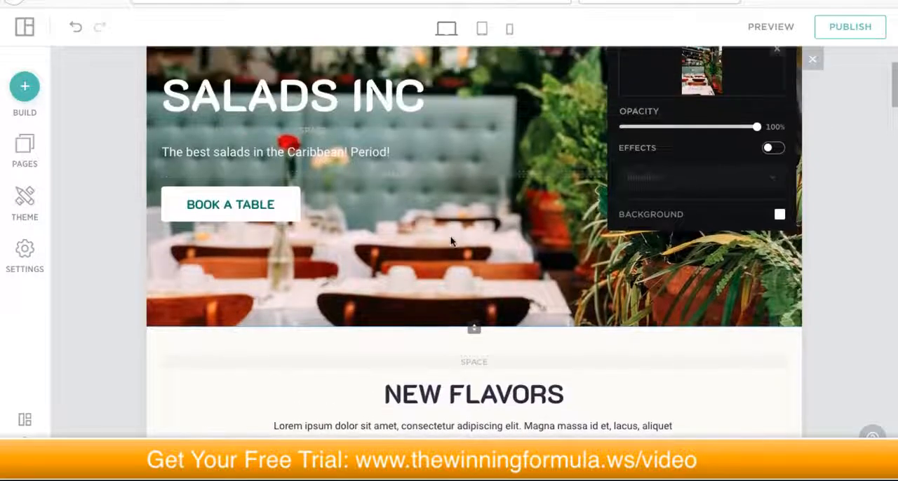
{"action": "scroll", "coordinate": [451, 237], "scroll_direction": "up", "scroll_amount": 1}
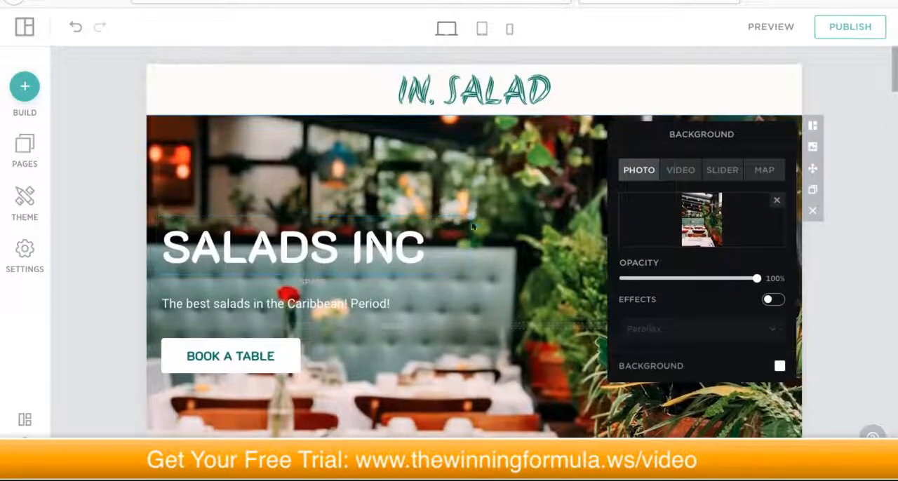
{"action": "scroll", "coordinate": [484, 224], "scroll_direction": "down", "scroll_amount": 1}
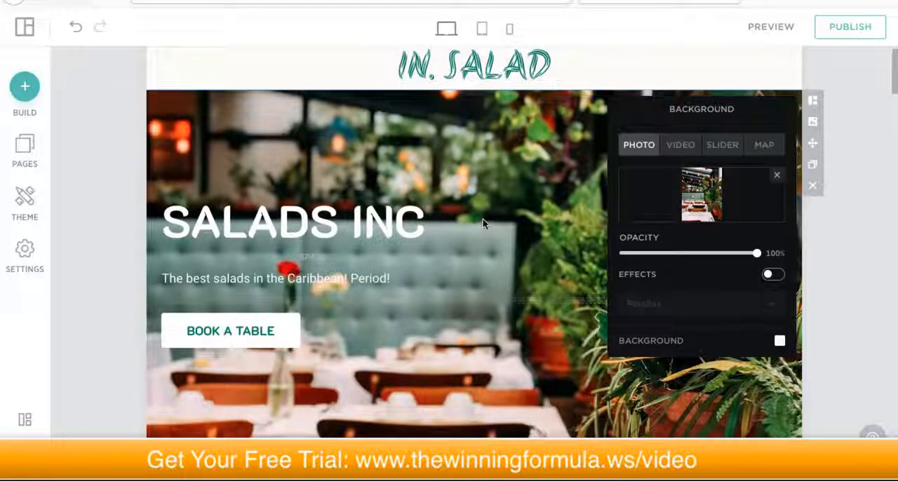
{"action": "scroll", "coordinate": [482, 223], "scroll_direction": "down", "scroll_amount": 3}
{"action": "scroll", "coordinate": [483, 221], "scroll_direction": "down", "scroll_amount": 4}
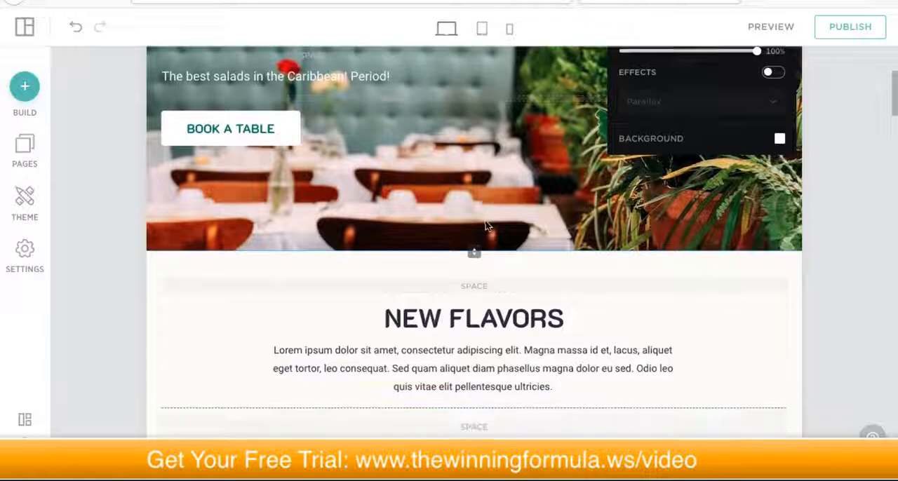
{"action": "scroll", "coordinate": [487, 223], "scroll_direction": "up", "scroll_amount": 6}
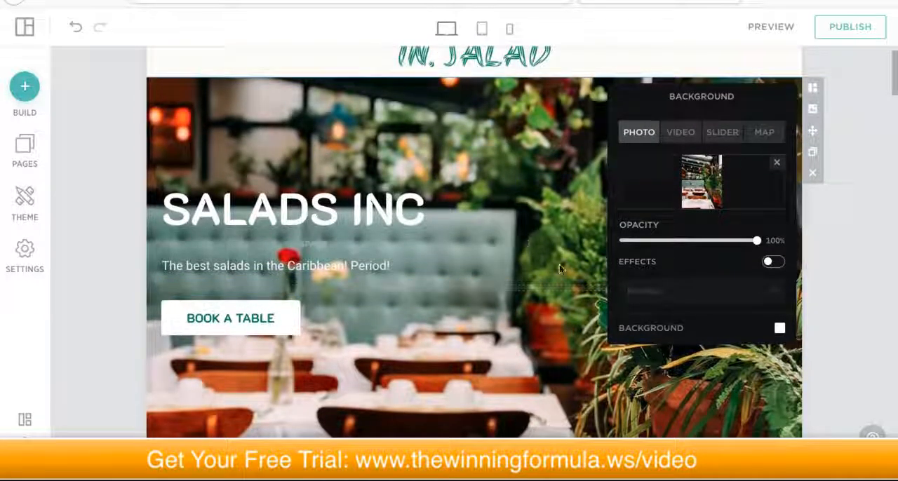
{"action": "scroll", "coordinate": [503, 365], "scroll_direction": "down", "scroll_amount": 1}
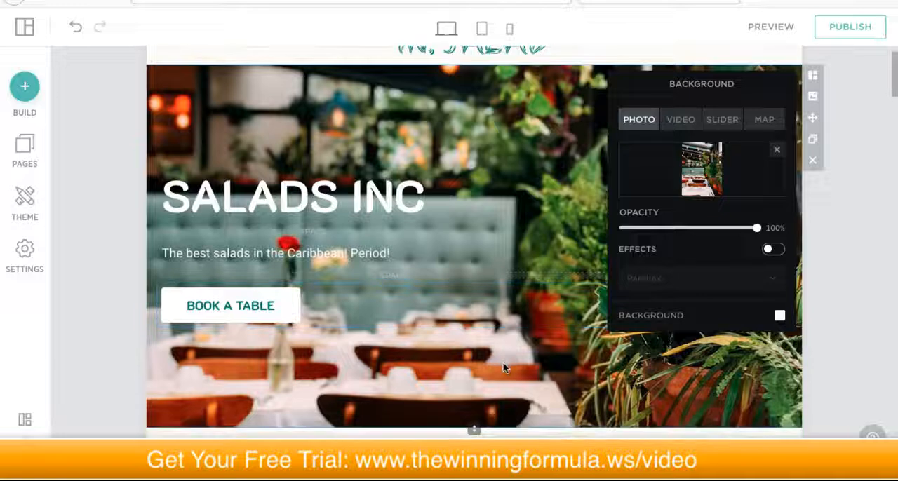
{"action": "scroll", "coordinate": [504, 365], "scroll_direction": "up", "scroll_amount": 1}
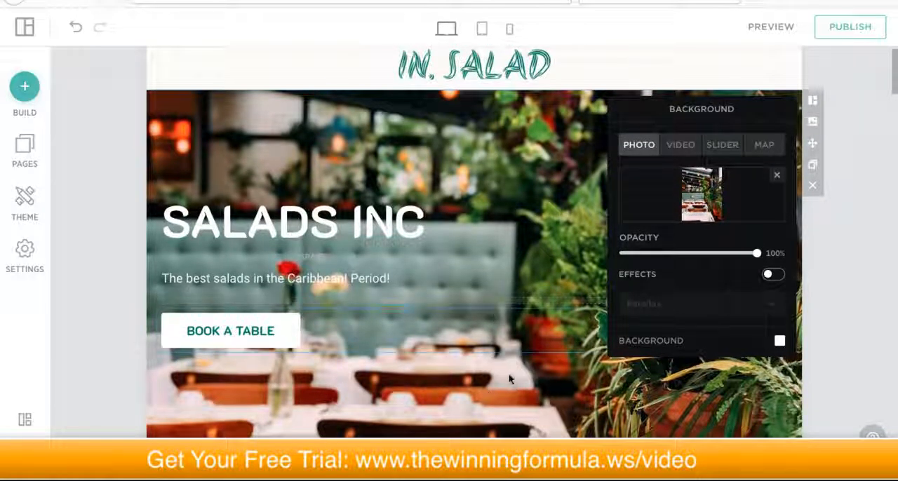
{"action": "scroll", "coordinate": [509, 375], "scroll_direction": "down", "scroll_amount": 2}
{"action": "scroll", "coordinate": [509, 376], "scroll_direction": "down", "scroll_amount": 5}
{"action": "scroll", "coordinate": [510, 367], "scroll_direction": "down", "scroll_amount": 2}
{"action": "scroll", "coordinate": [509, 368], "scroll_direction": "up", "scroll_amount": 6}
{"action": "scroll", "coordinate": [509, 370], "scroll_direction": "up", "scroll_amount": 2}
{"action": "scroll", "coordinate": [509, 367], "scroll_direction": "down", "scroll_amount": 1}
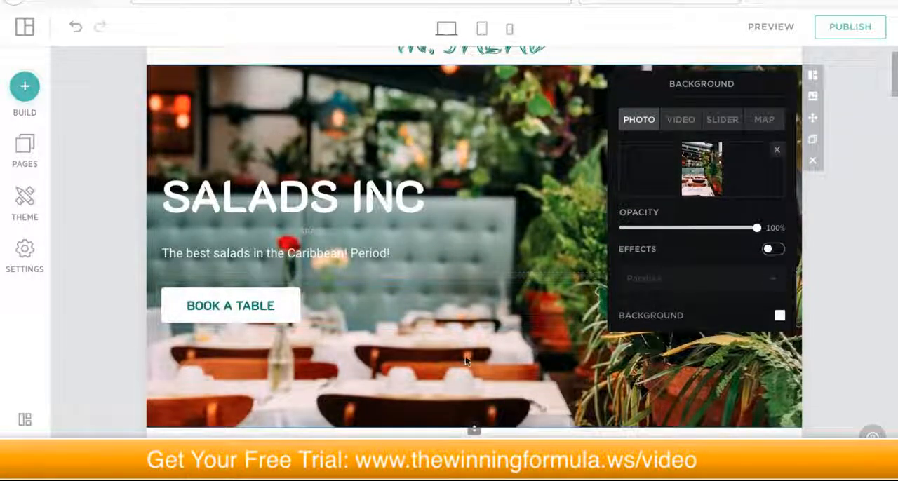
{"action": "scroll", "coordinate": [467, 363], "scroll_direction": "down", "scroll_amount": 1}
{"action": "scroll", "coordinate": [527, 310], "scroll_direction": "up", "scroll_amount": 3}
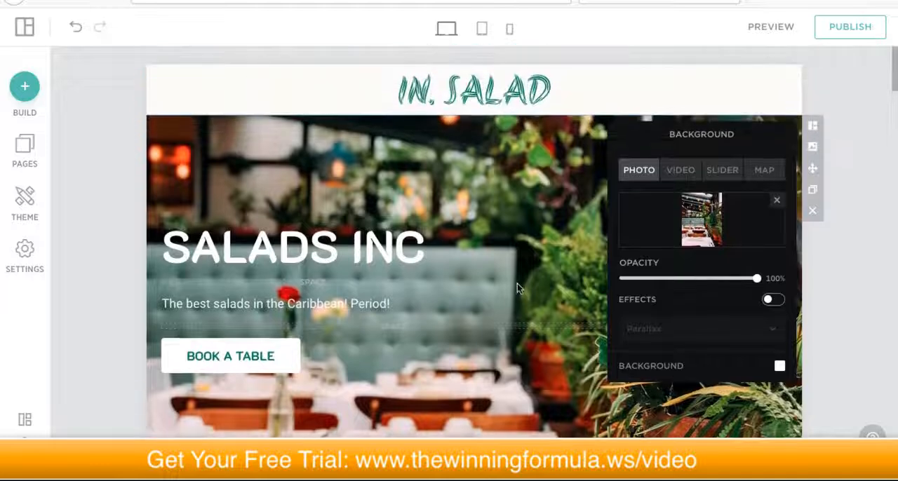
{"action": "scroll", "coordinate": [516, 289], "scroll_direction": "down", "scroll_amount": 3}
{"action": "left_click", "coordinate": [840, 296]}
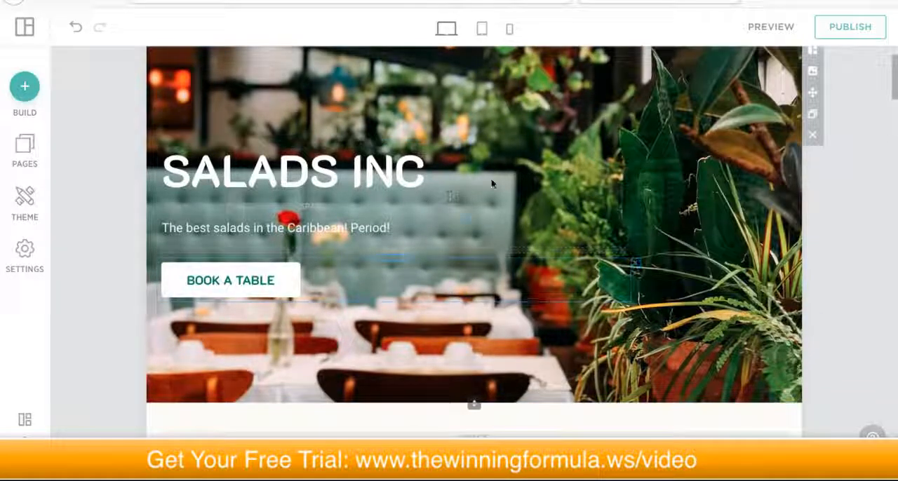
{"action": "scroll", "coordinate": [510, 195], "scroll_direction": "up", "scroll_amount": 3}
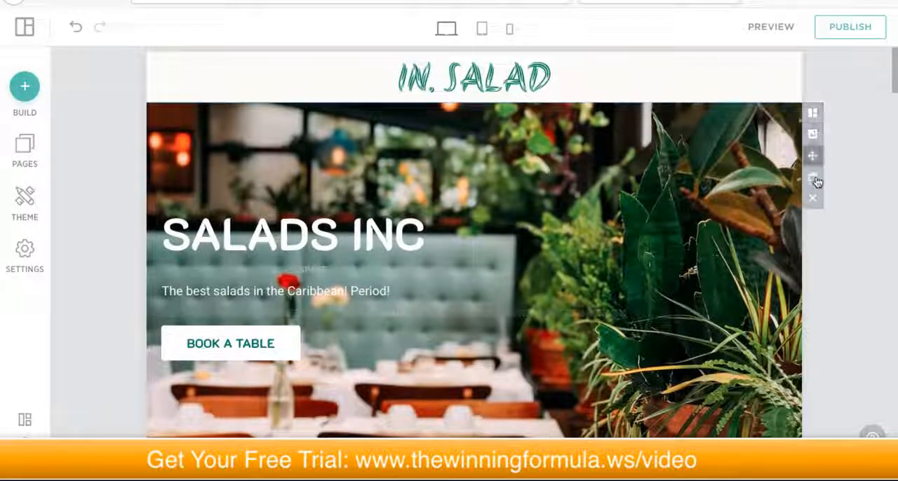
Step: Replace the placeholder paragraph under New Flavors with "Check out our incredible lineup of new Salads that will surely Satisfy your tastebuds."
{"action": "scroll", "coordinate": [385, 294], "scroll_direction": "down", "scroll_amount": 5}
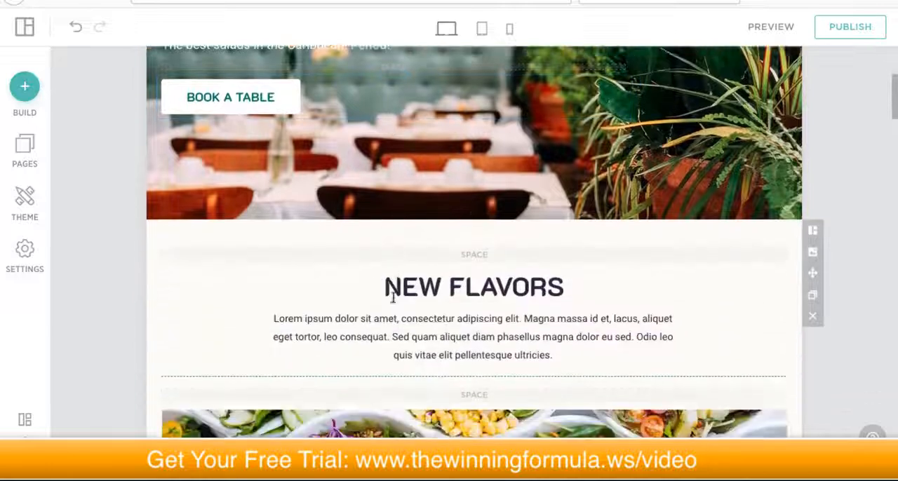
{"action": "scroll", "coordinate": [436, 287], "scroll_direction": "down", "scroll_amount": 3}
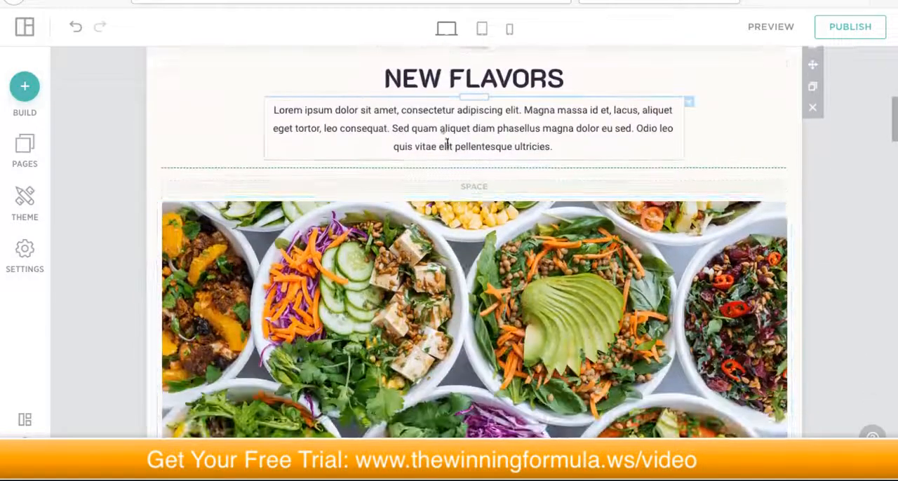
{"action": "triple_click", "coordinate": [440, 136]}
{"action": "type", "text": "Check out!our incredi"}
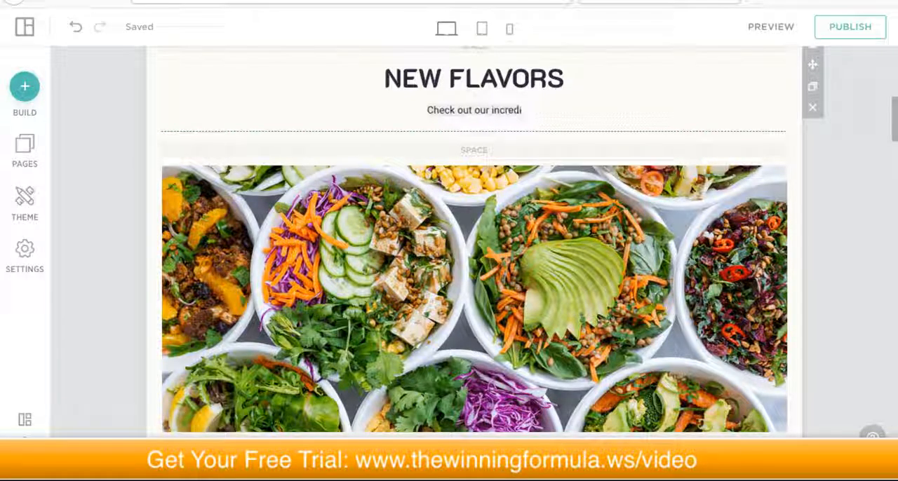
{"action": "type", "text": "ble lineup of new"}
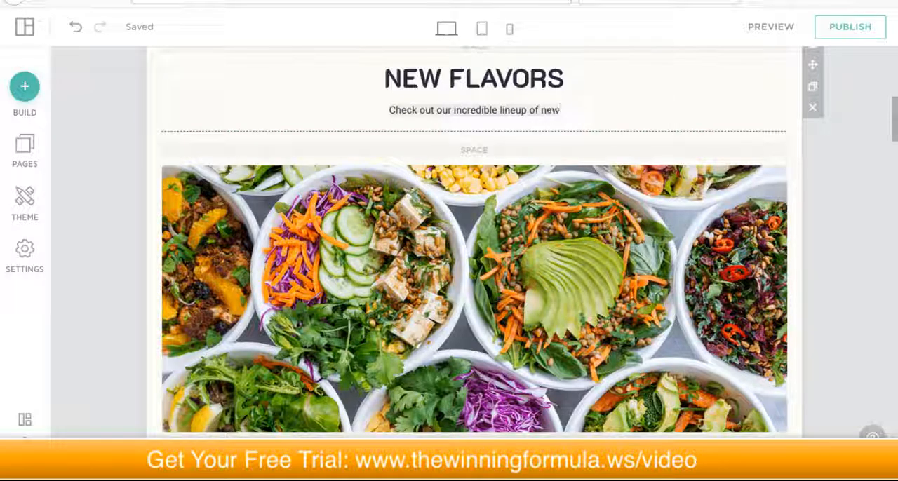
{"action": "type", "text": " Salads that will surely"}
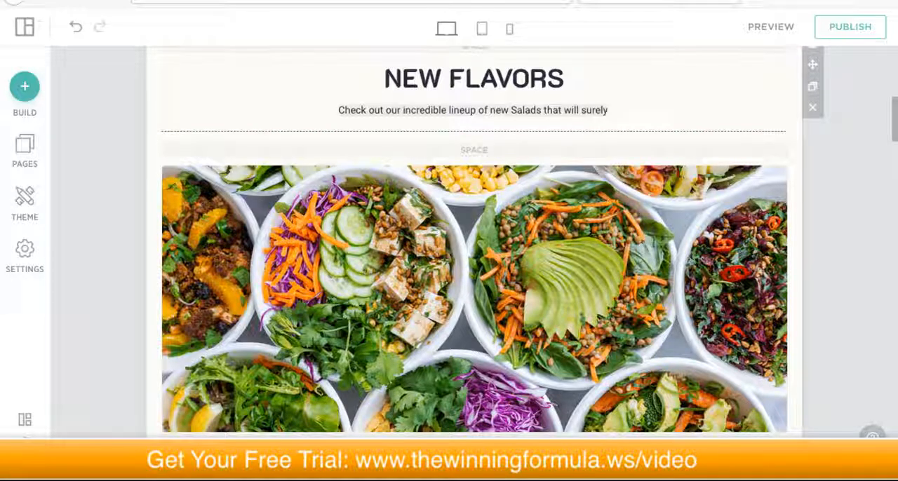
{"action": "type", "text": "sfy your tastebuds."}
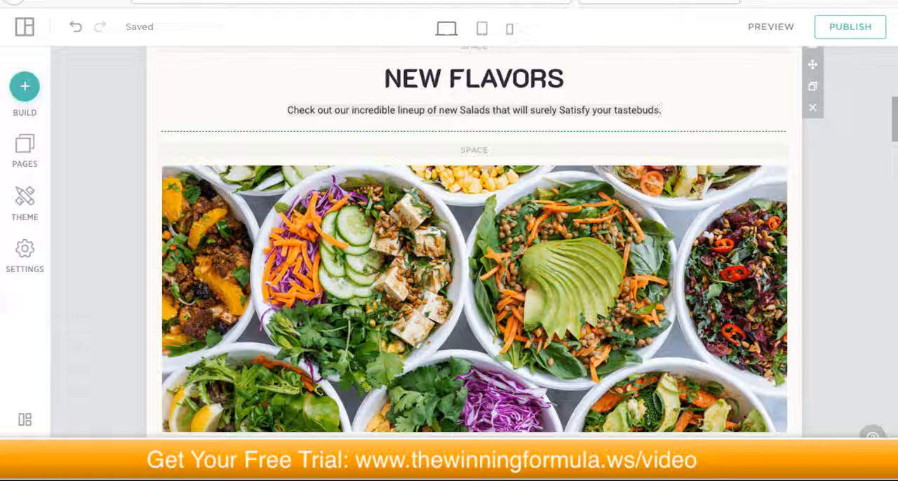
Step: Format the whole salad lineup sentence under New Flavors as bold, italic and underlined
{"action": "left_click", "coordinate": [434, 110]}
{"action": "triple_click", "coordinate": [434, 110]}
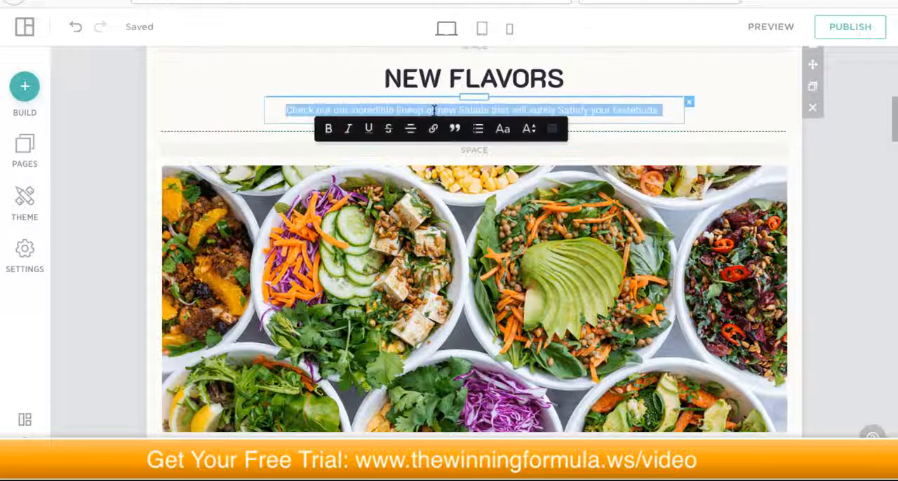
{"action": "left_click", "coordinate": [579, 108]}
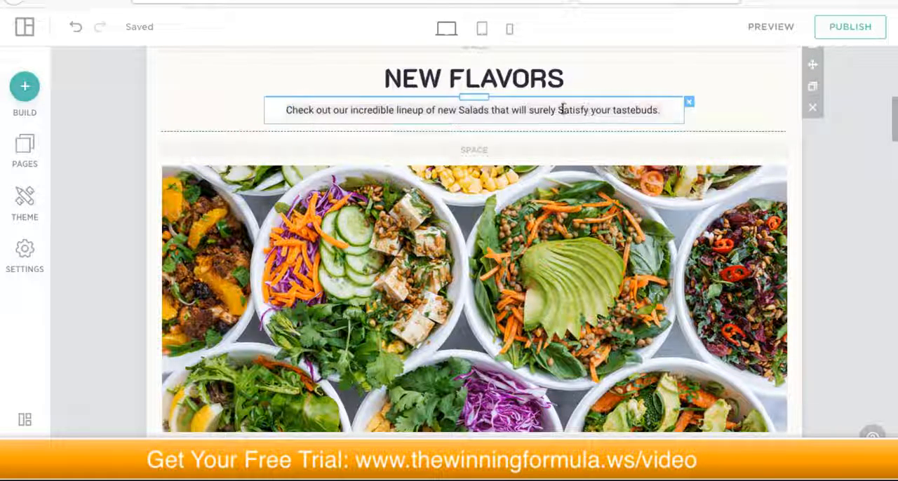
{"action": "triple_click", "coordinate": [561, 110]}
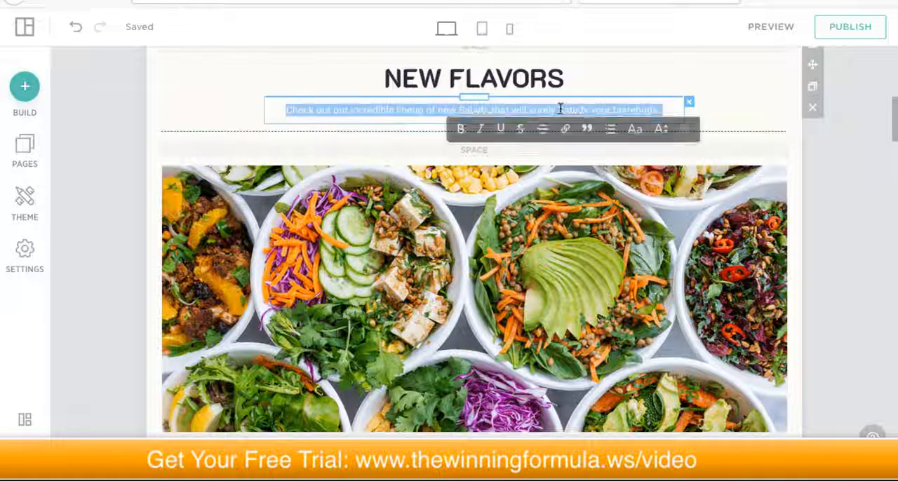
{"action": "left_click", "coordinate": [460, 133]}
{"action": "left_click", "coordinate": [499, 132]}
{"action": "left_click", "coordinate": [482, 132]}
{"action": "left_click", "coordinate": [482, 131]}
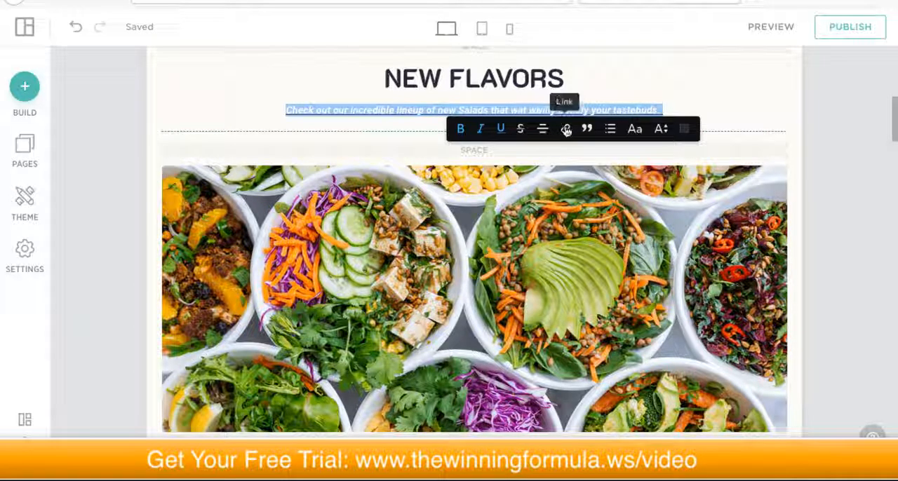
Step: Open the link settings for the word "Satisfy", view the available link types and close them without choosing a target page
{"action": "left_click", "coordinate": [583, 109]}
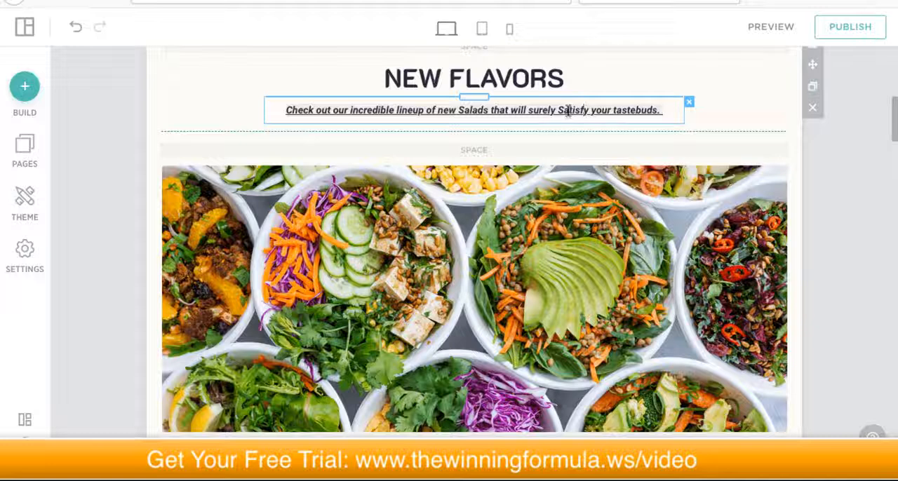
{"action": "triple_click", "coordinate": [567, 110]}
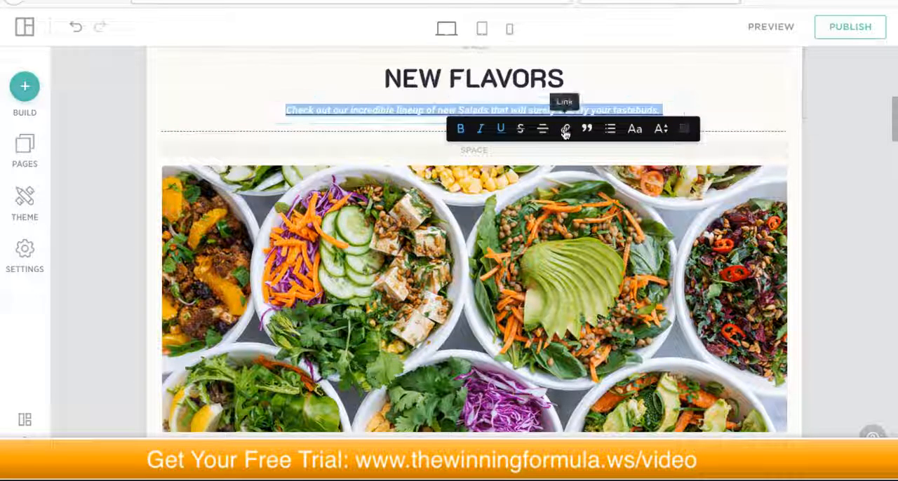
{"action": "double_click", "coordinate": [572, 111]}
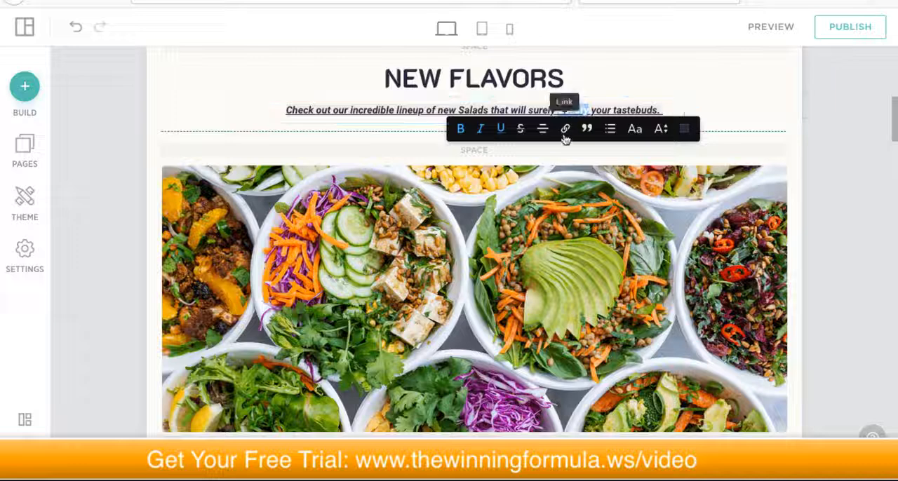
{"action": "left_click", "coordinate": [565, 130]}
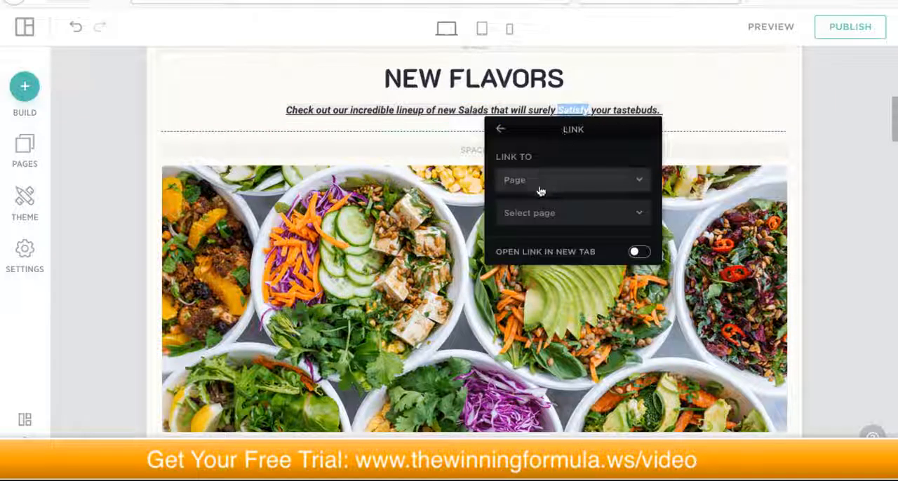
{"action": "left_click", "coordinate": [602, 184]}
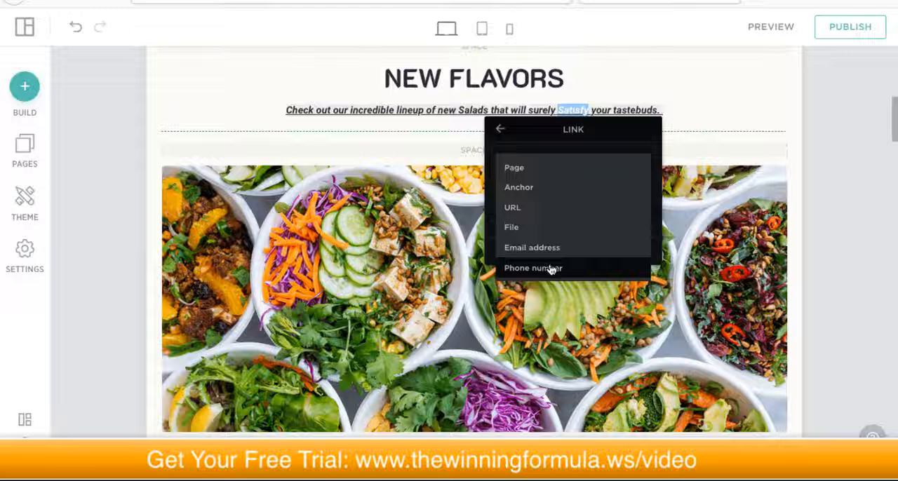
{"action": "left_click", "coordinate": [519, 168]}
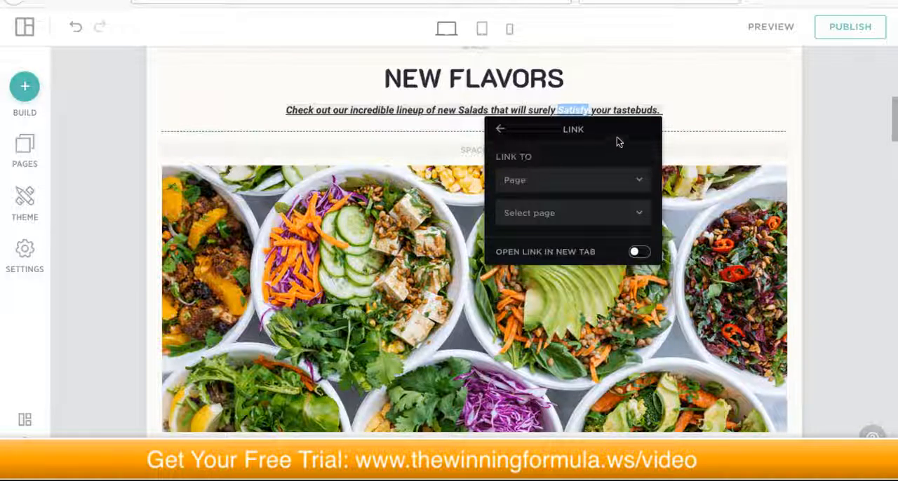
{"action": "left_click", "coordinate": [662, 110]}
Step: Set the font size of the whole sentence under New Flavors to 20
{"action": "triple_click", "coordinate": [634, 110]}
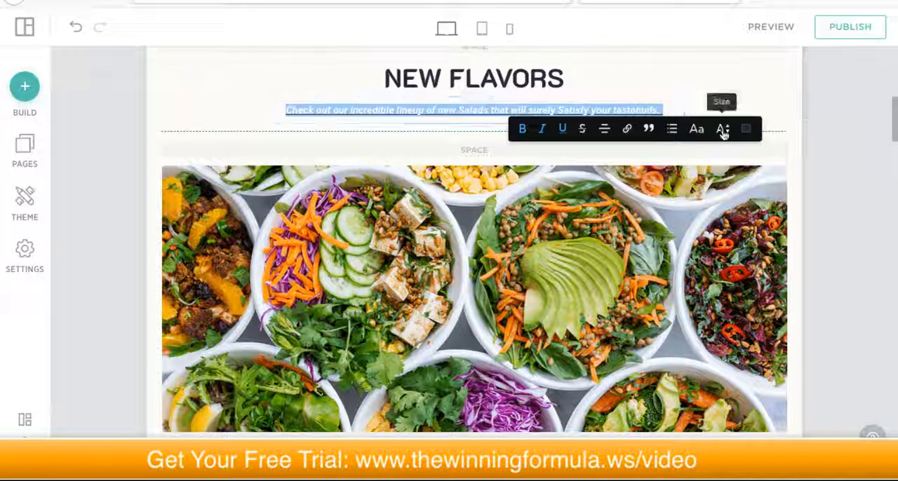
{"action": "left_click", "coordinate": [723, 130]}
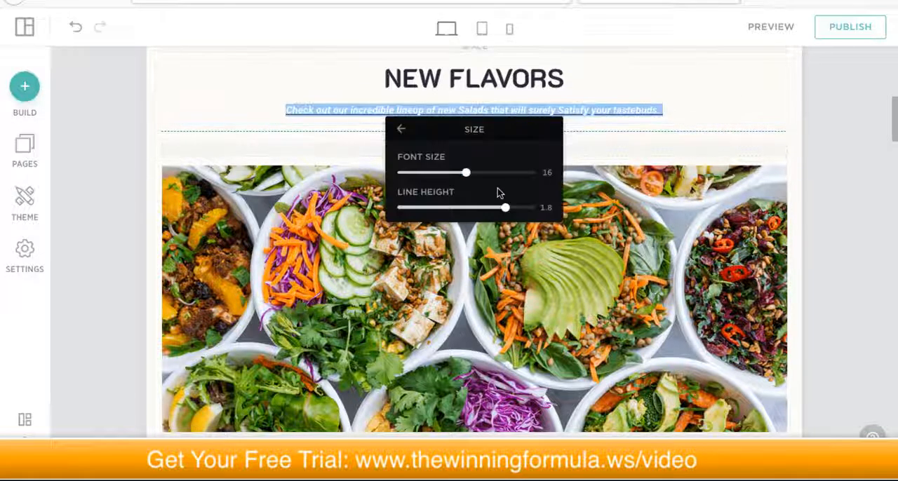
{"action": "left_click_drag", "start_coordinate": [468, 178], "coordinate": [515, 175]}
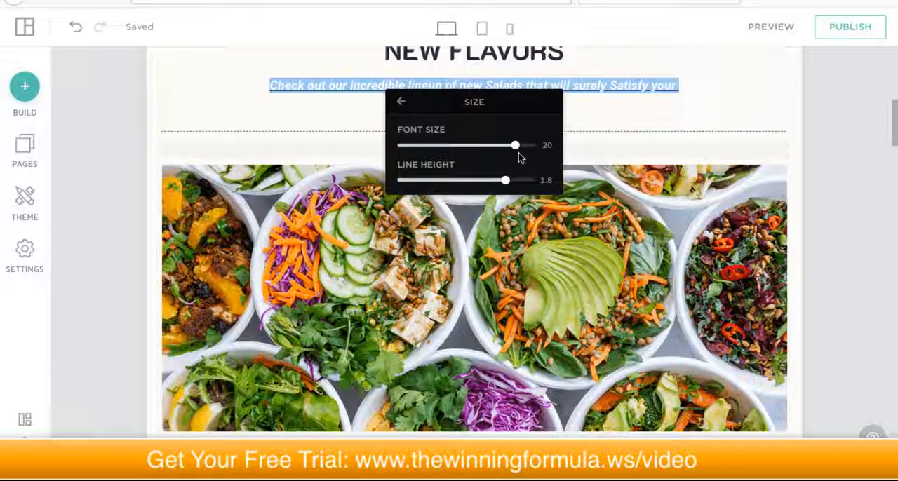
{"action": "left_click", "coordinate": [637, 105]}
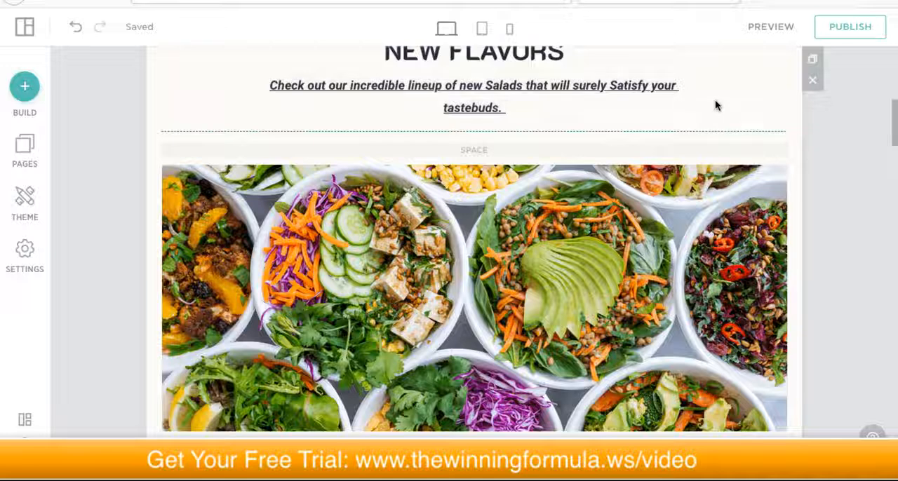
Step: Reduce the height of the space between the New Flavors text and the salad bowls photo
{"action": "scroll", "coordinate": [714, 100], "scroll_direction": "up", "scroll_amount": 1}
{"action": "scroll", "coordinate": [715, 103], "scroll_direction": "down", "scroll_amount": 2}
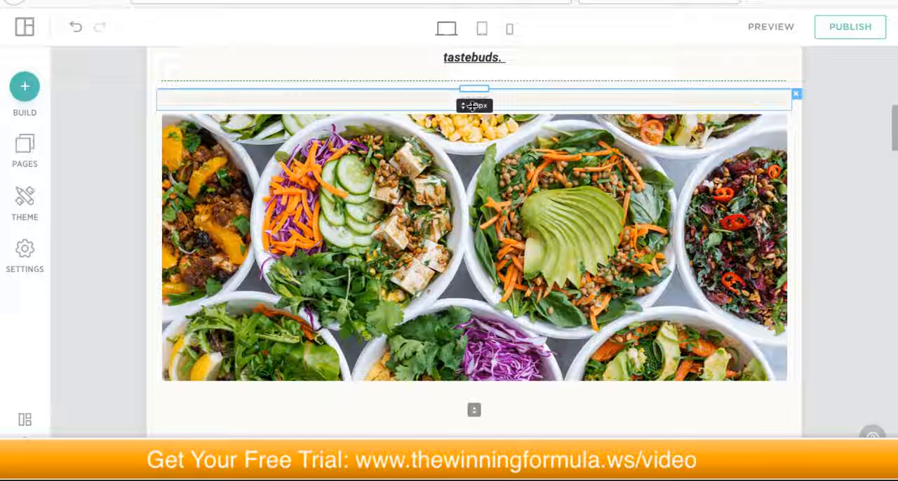
{"action": "mouse_move", "coordinate": [464, 106]}
{"action": "left_mouse_down"}
{"action": "mouse_move", "coordinate": [466, 193]}
{"action": "mouse_move", "coordinate": [467, 90]}
{"action": "left_mouse_up"}
{"action": "scroll", "coordinate": [631, 150], "scroll_direction": "up", "scroll_amount": 2}
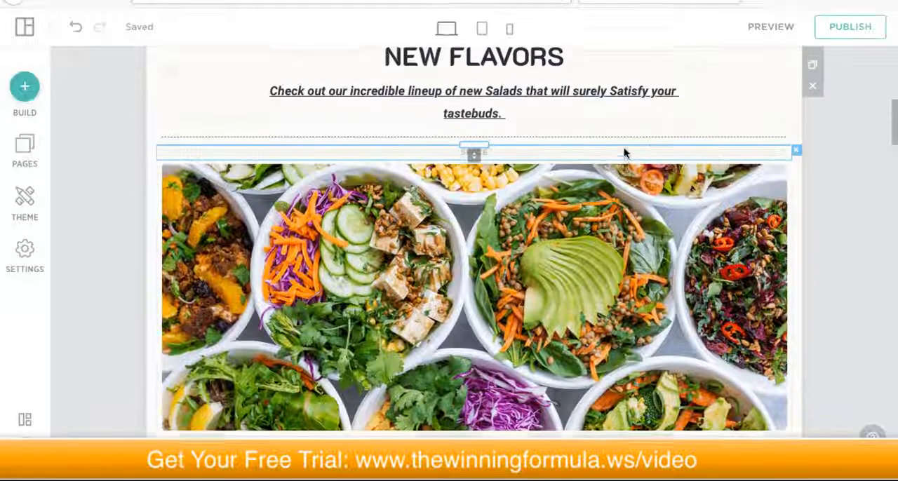
Step: Replace the salad bowls photo under New Flavors with the free Restaurant photo of people sharing burgers and fries around a table
{"action": "scroll", "coordinate": [615, 168], "scroll_direction": "down", "scroll_amount": 5}
{"action": "scroll", "coordinate": [600, 184], "scroll_direction": "down", "scroll_amount": 1}
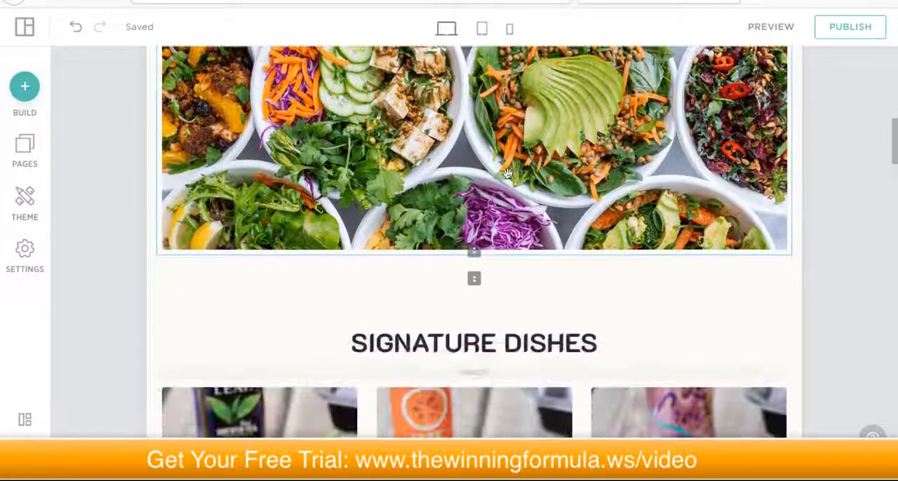
{"action": "left_click", "coordinate": [502, 166]}
{"action": "scroll", "coordinate": [609, 212], "scroll_direction": "up", "scroll_amount": 2}
{"action": "scroll", "coordinate": [610, 211], "scroll_direction": "up", "scroll_amount": 2}
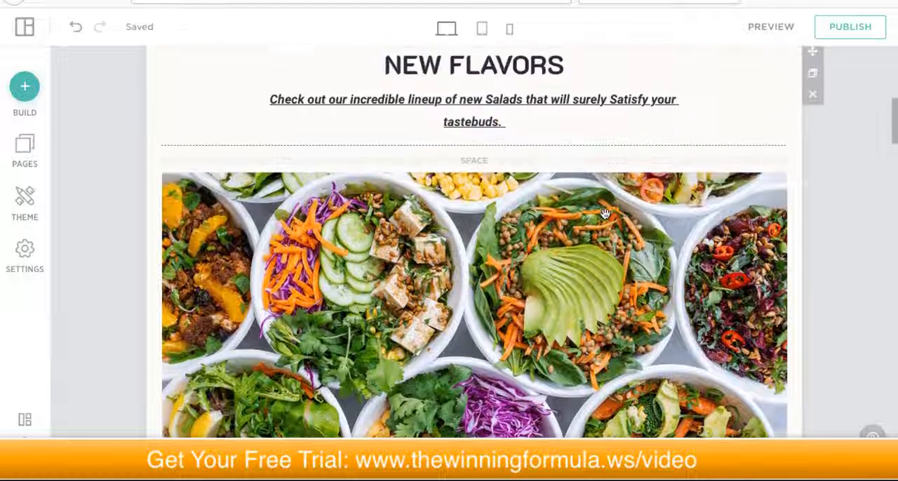
{"action": "scroll", "coordinate": [566, 254], "scroll_direction": "down", "scroll_amount": 2}
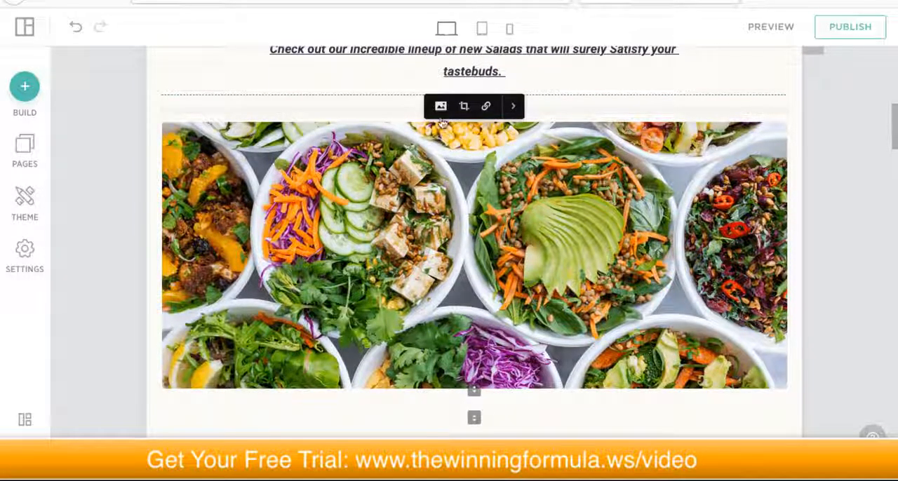
{"action": "left_click", "coordinate": [441, 107]}
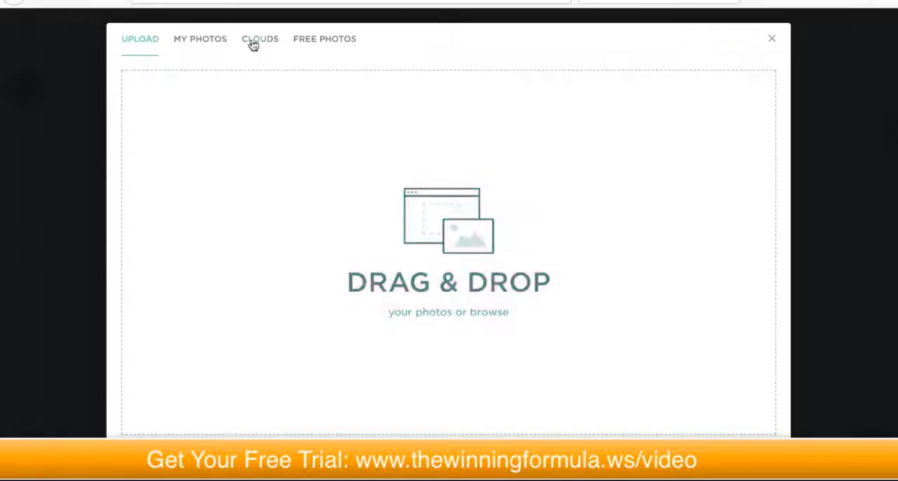
{"action": "left_click", "coordinate": [273, 41]}
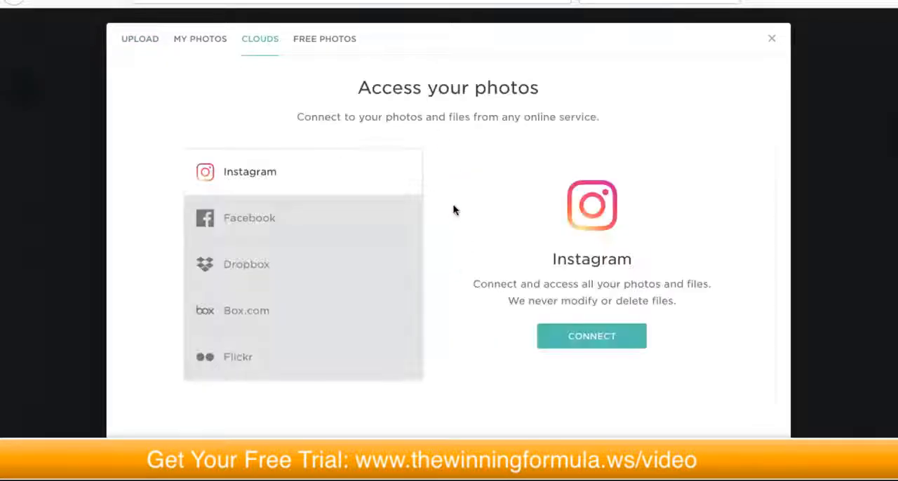
{"action": "left_click", "coordinate": [320, 38]}
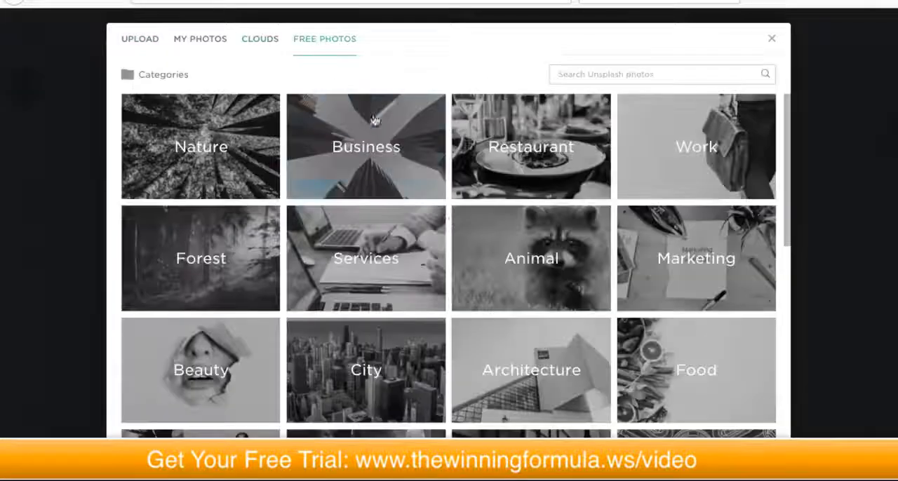
{"action": "left_click", "coordinate": [501, 172]}
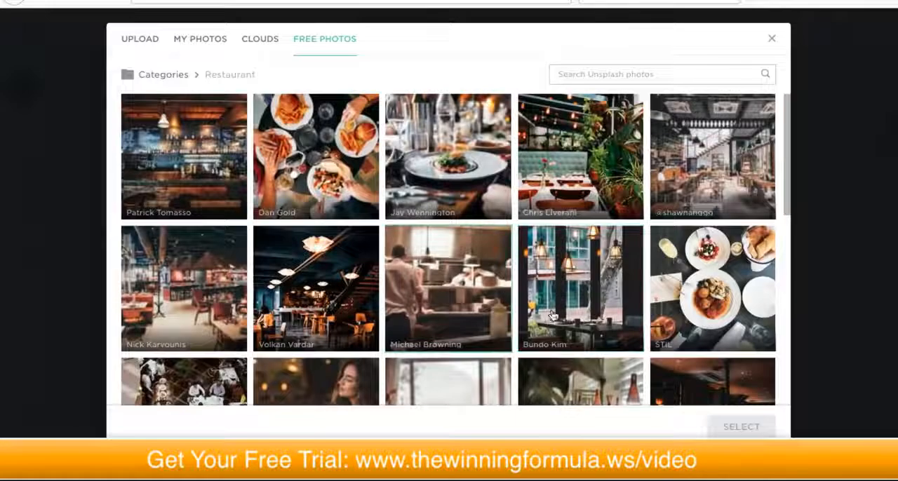
{"action": "left_click", "coordinate": [315, 170]}
{"action": "left_click", "coordinate": [732, 425]}
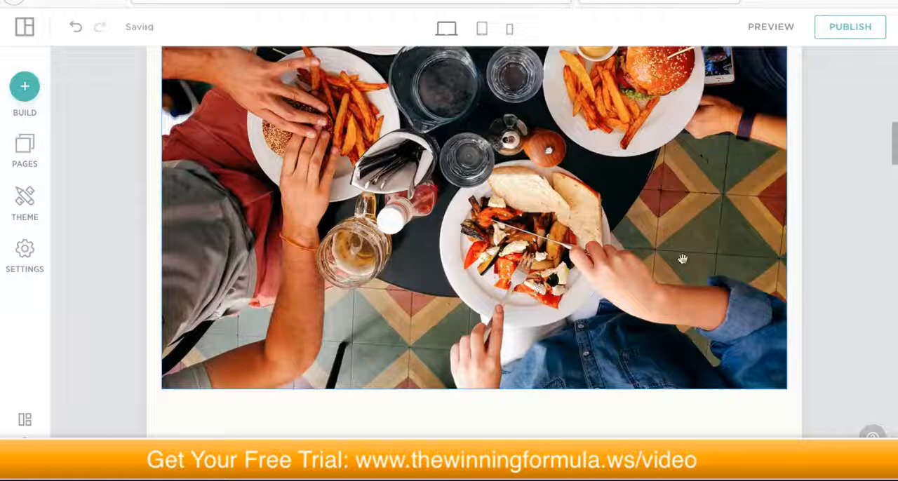
Step: Examine how the burgers and fries photo fits between New Flavors and Signature Dishes, and apply its crop
{"action": "scroll", "coordinate": [878, 211], "scroll_direction": "up", "scroll_amount": 3}
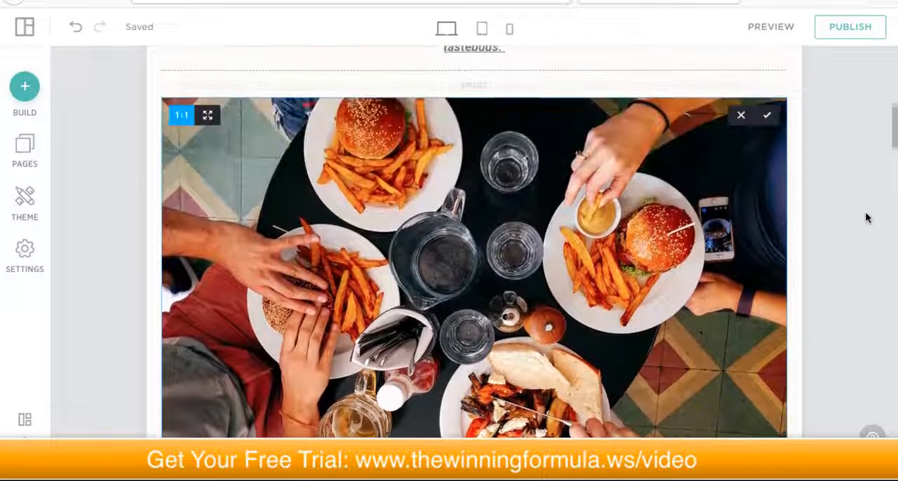
{"action": "scroll", "coordinate": [866, 214], "scroll_direction": "down", "scroll_amount": 2}
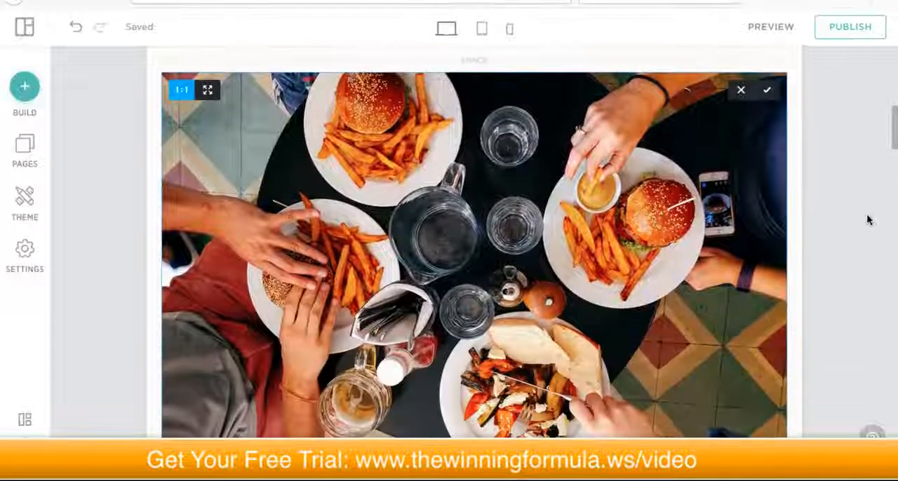
{"action": "scroll", "coordinate": [867, 219], "scroll_direction": "down", "scroll_amount": 1}
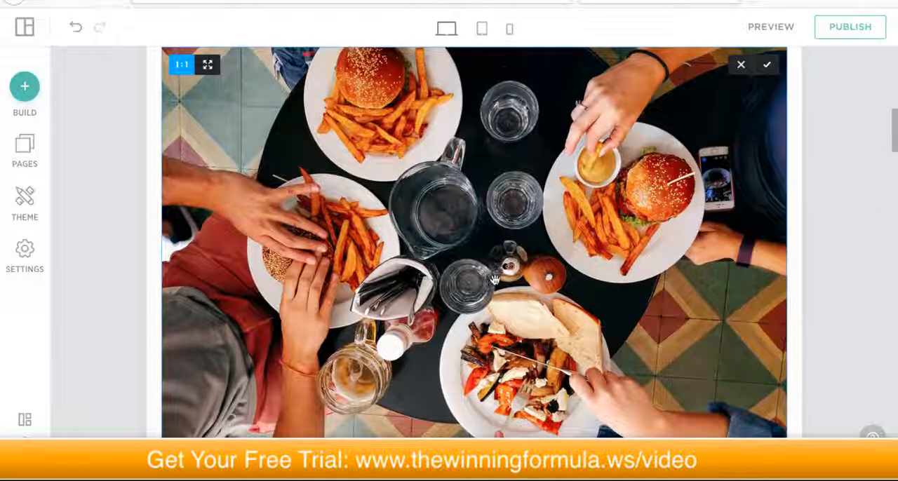
{"action": "scroll", "coordinate": [494, 279], "scroll_direction": "down", "scroll_amount": 3}
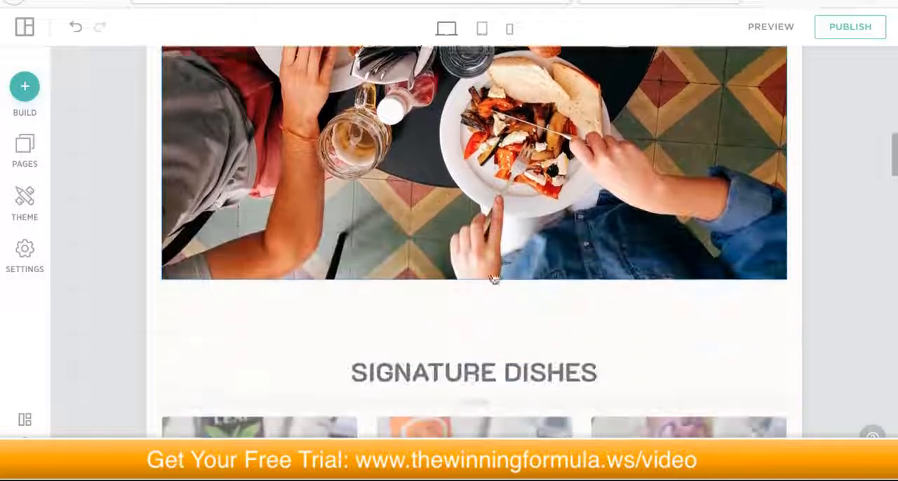
{"action": "scroll", "coordinate": [495, 280], "scroll_direction": "up", "scroll_amount": 3}
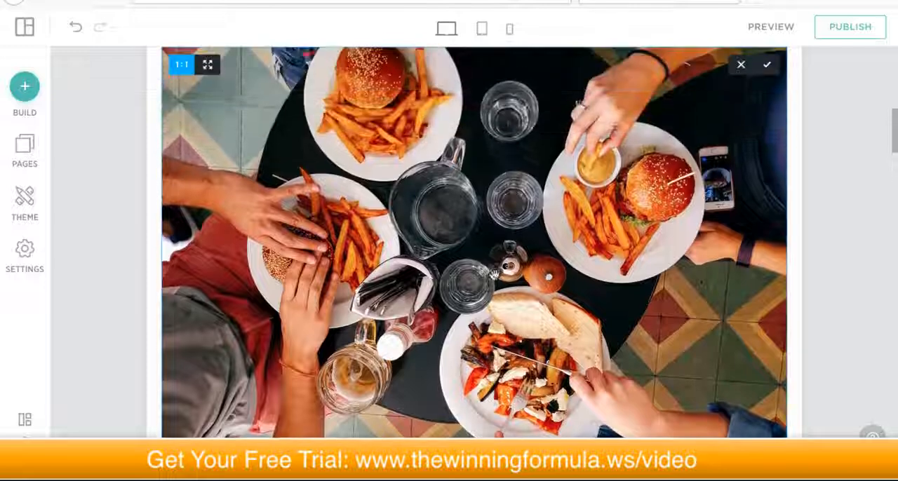
{"action": "scroll", "coordinate": [497, 271], "scroll_direction": "down", "scroll_amount": 1}
{"action": "scroll", "coordinate": [546, 251], "scroll_direction": "up", "scroll_amount": 3}
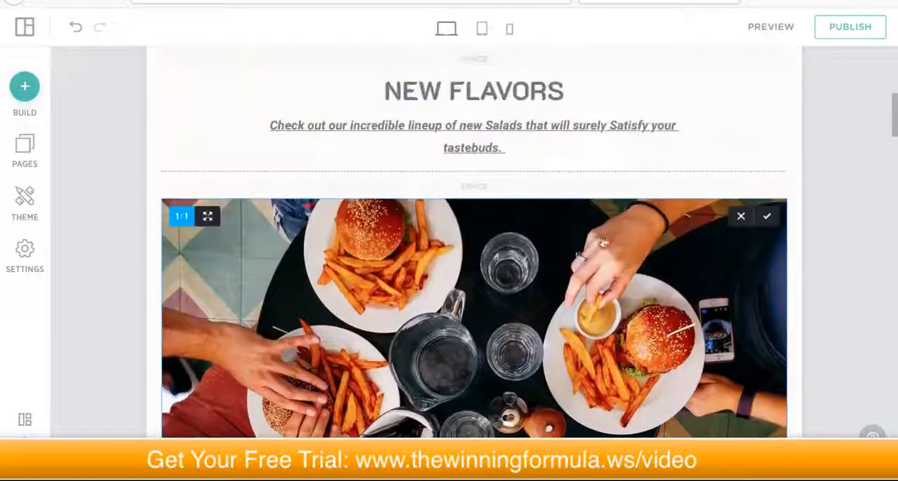
{"action": "left_click", "coordinate": [768, 217]}
Step: Replace the burgers and fries photo under New Flavors with the salad bowls photo from the site's own photos
{"action": "scroll", "coordinate": [497, 261], "scroll_direction": "down", "scroll_amount": 3}
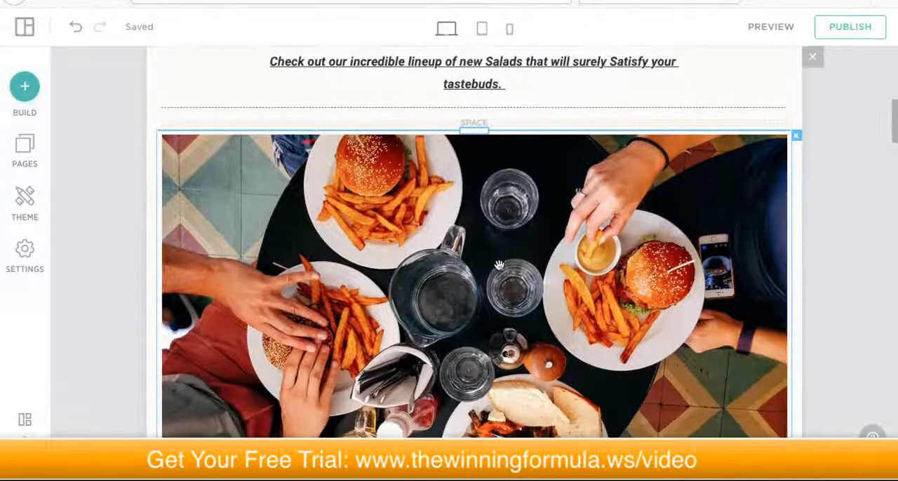
{"action": "scroll", "coordinate": [502, 243], "scroll_direction": "up", "scroll_amount": 3}
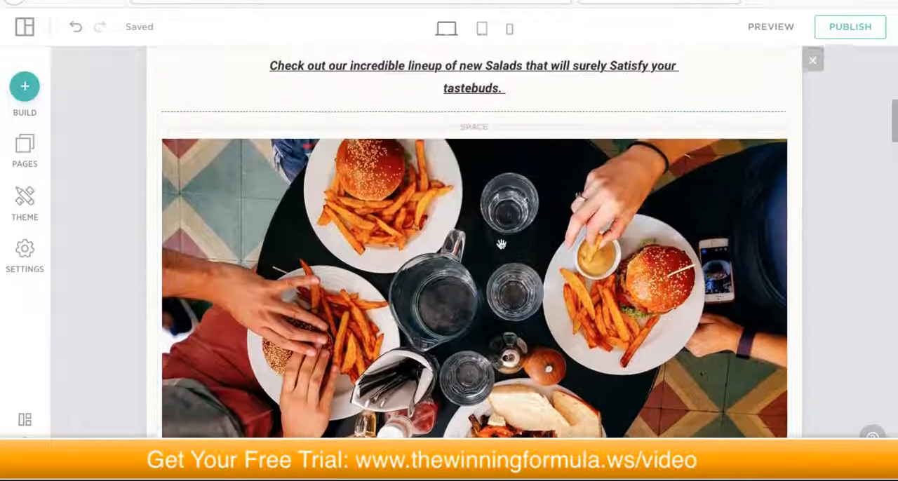
{"action": "scroll", "coordinate": [503, 245], "scroll_direction": "down", "scroll_amount": 5}
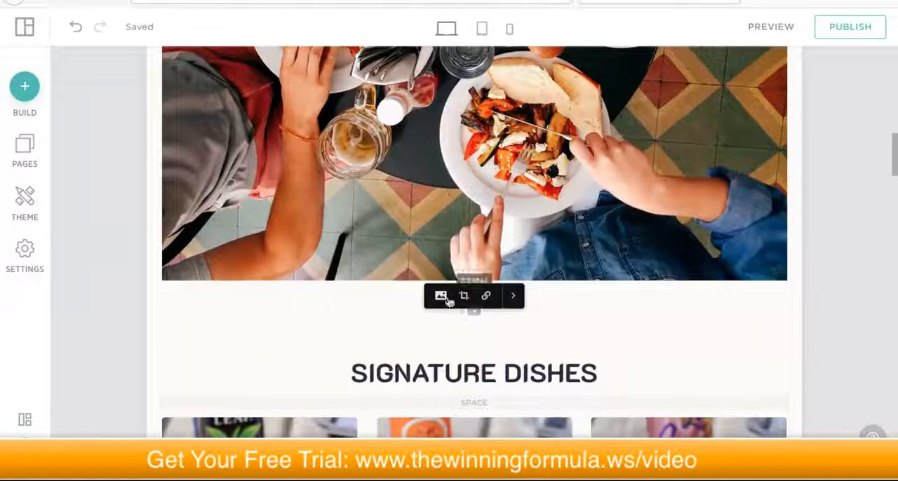
{"action": "left_click", "coordinate": [440, 298]}
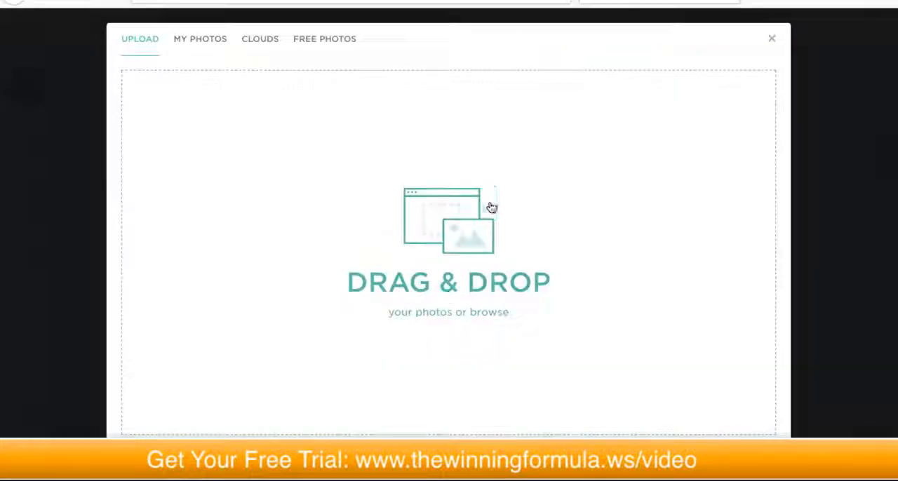
{"action": "left_click", "coordinate": [195, 42]}
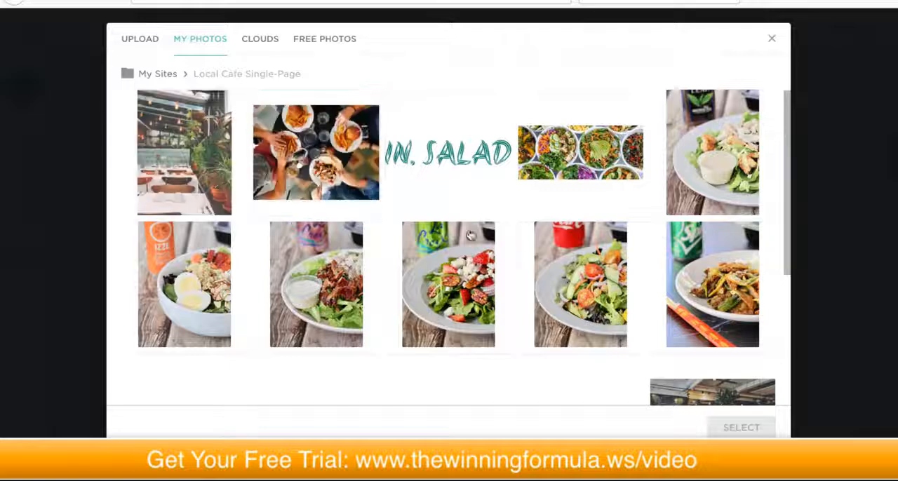
{"action": "left_click", "coordinate": [575, 157]}
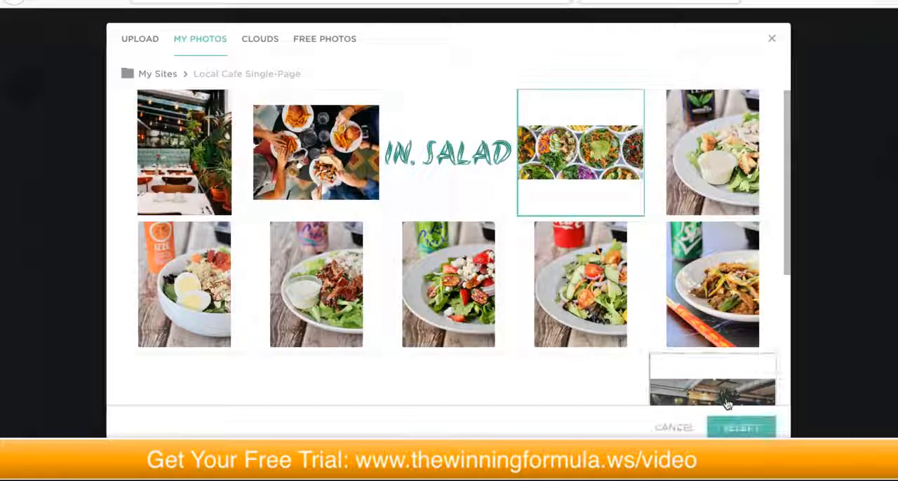
{"action": "left_click", "coordinate": [730, 426]}
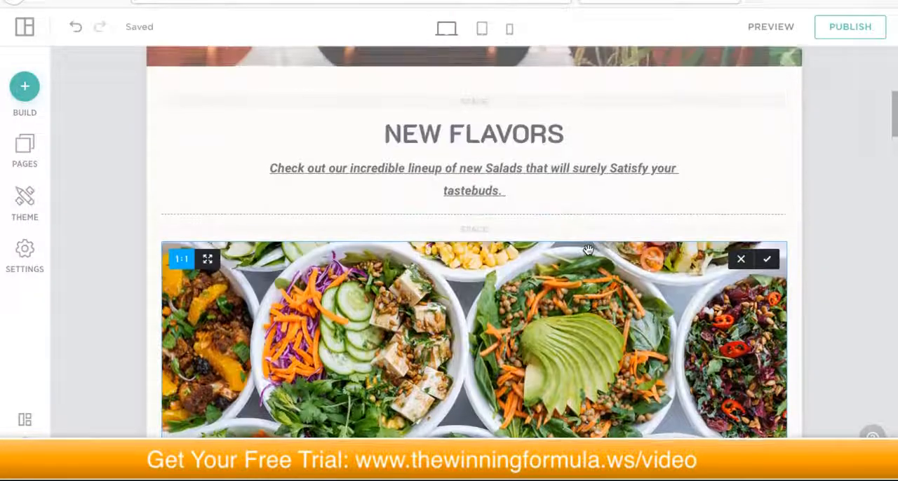
Step: Examine the Signature Dishes section below the salad bowls photo, including its dish photos, descriptions and prices
{"action": "scroll", "coordinate": [582, 255], "scroll_direction": "down", "scroll_amount": 5}
{"action": "scroll", "coordinate": [577, 260], "scroll_direction": "down", "scroll_amount": 3}
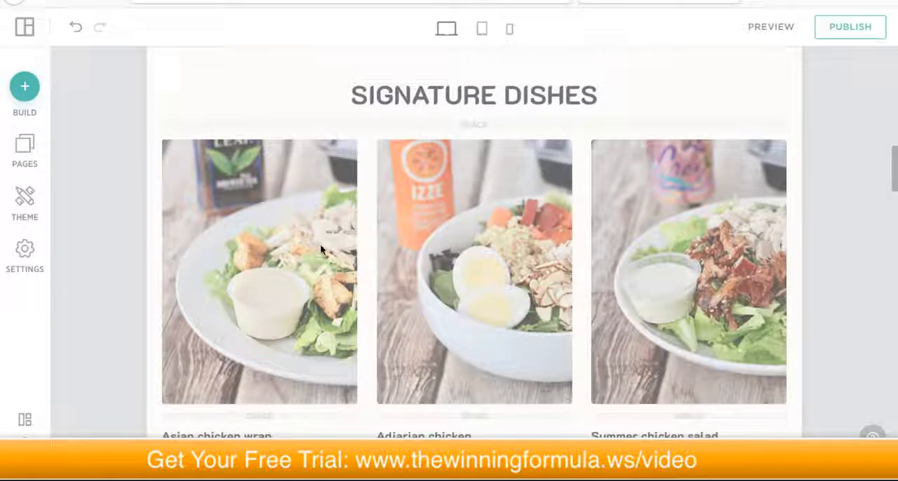
{"action": "scroll", "coordinate": [515, 208], "scroll_direction": "up", "scroll_amount": 3}
{"action": "scroll", "coordinate": [515, 208], "scroll_direction": "down", "scroll_amount": 4}
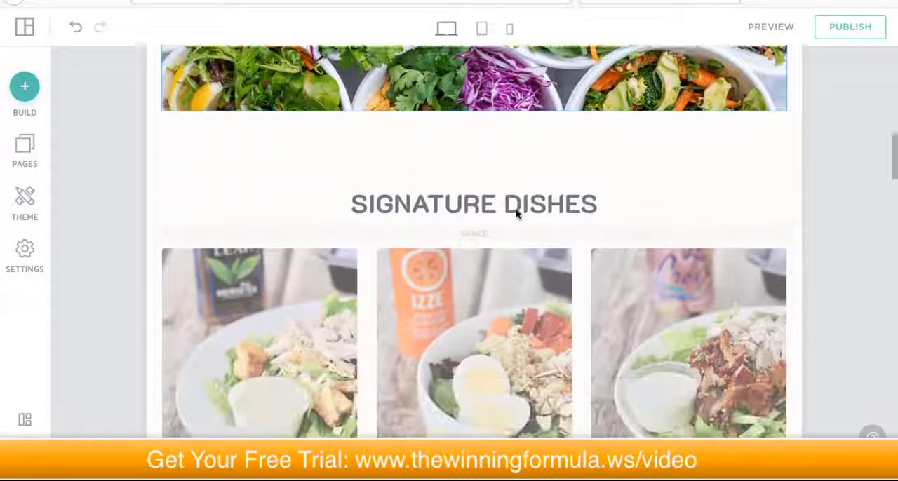
{"action": "scroll", "coordinate": [515, 210], "scroll_direction": "down", "scroll_amount": 3}
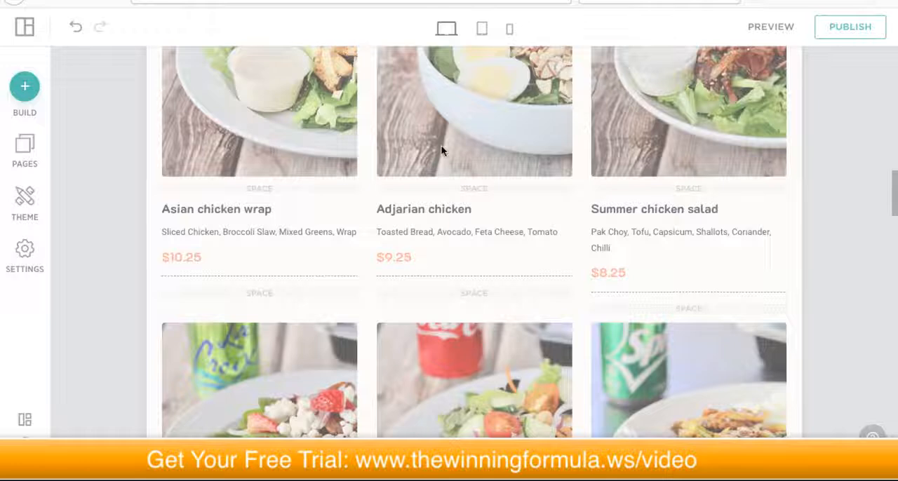
{"action": "scroll", "coordinate": [529, 232], "scroll_direction": "down", "scroll_amount": 4}
{"action": "scroll", "coordinate": [530, 243], "scroll_direction": "up", "scroll_amount": 3}
{"action": "scroll", "coordinate": [530, 240], "scroll_direction": "up", "scroll_amount": 5}
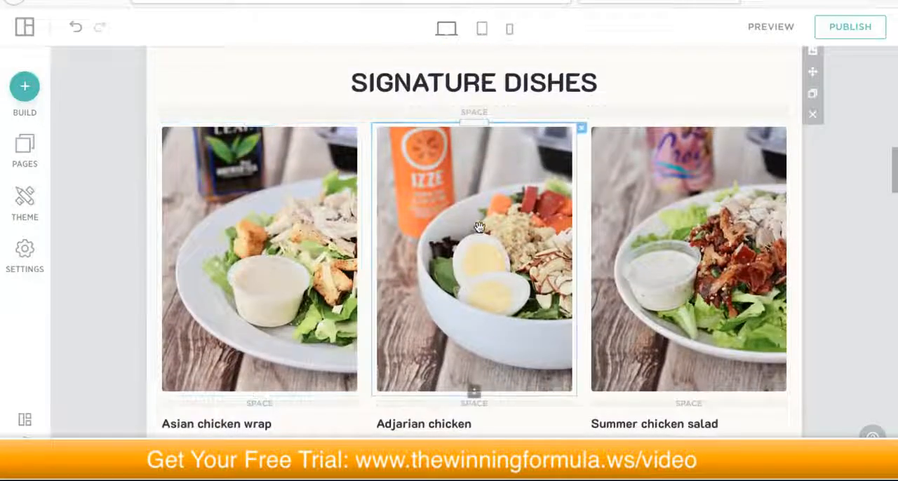
Step: Select the text blocks of the Adjarian chicken dish in Signature Dishes to inspect its description and price
{"action": "scroll", "coordinate": [482, 310], "scroll_direction": "down", "scroll_amount": 2}
{"action": "double_click", "coordinate": [413, 347]}
{"action": "left_click", "coordinate": [420, 348]}
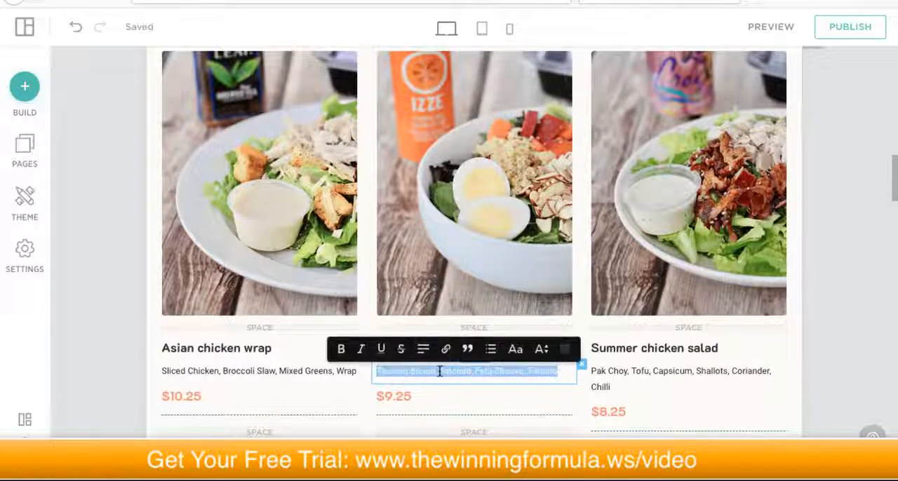
{"action": "scroll", "coordinate": [435, 372], "scroll_direction": "down", "scroll_amount": 1}
{"action": "left_click", "coordinate": [402, 369]}
{"action": "double_click", "coordinate": [445, 373]}
{"action": "left_click", "coordinate": [551, 379]}
Step: Examine the second row of dishes and the From Our Menu section, and select the name of the first Lunch item
{"action": "scroll", "coordinate": [855, 297], "scroll_direction": "down", "scroll_amount": 6}
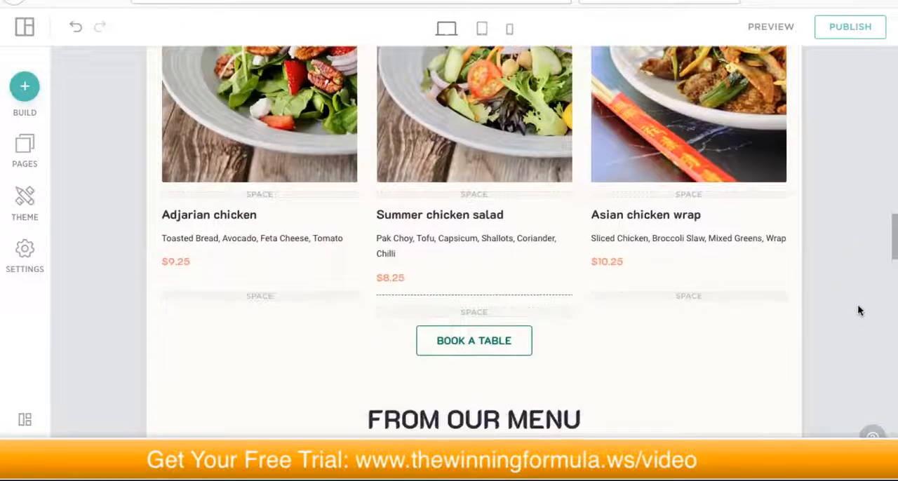
{"action": "scroll", "coordinate": [857, 304], "scroll_direction": "up", "scroll_amount": 5}
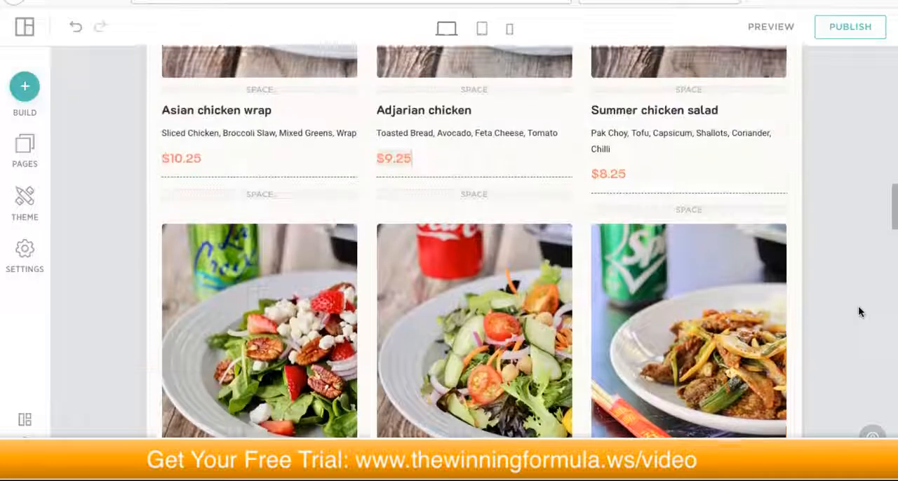
{"action": "scroll", "coordinate": [857, 308], "scroll_direction": "down", "scroll_amount": 7}
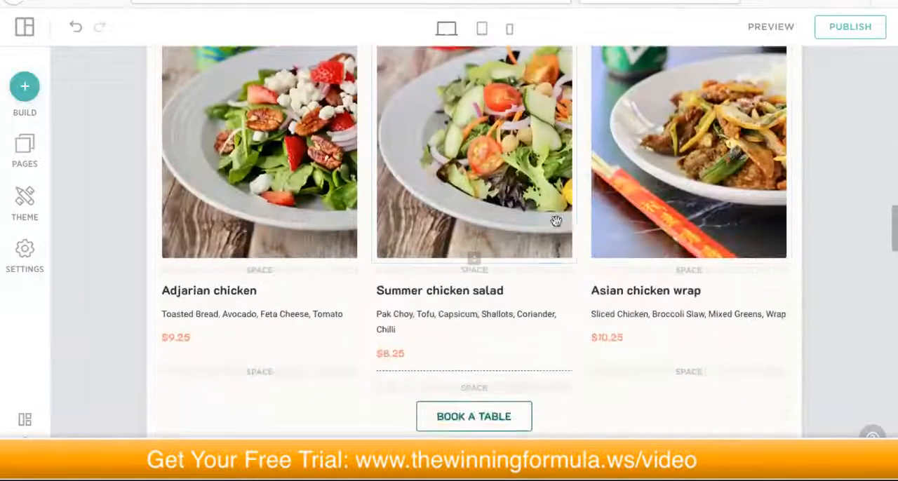
{"action": "scroll", "coordinate": [569, 239], "scroll_direction": "down", "scroll_amount": 1}
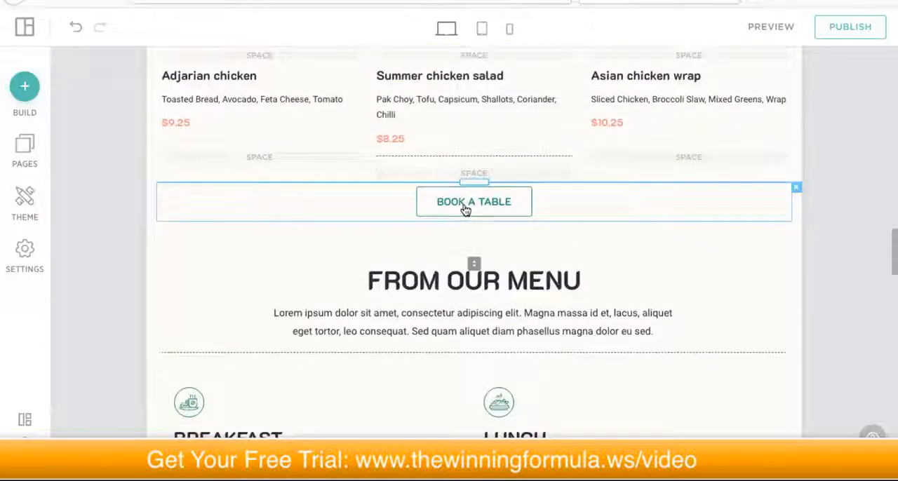
{"action": "scroll", "coordinate": [464, 210], "scroll_direction": "down", "scroll_amount": 3}
{"action": "scroll", "coordinate": [452, 243], "scroll_direction": "down", "scroll_amount": 1}
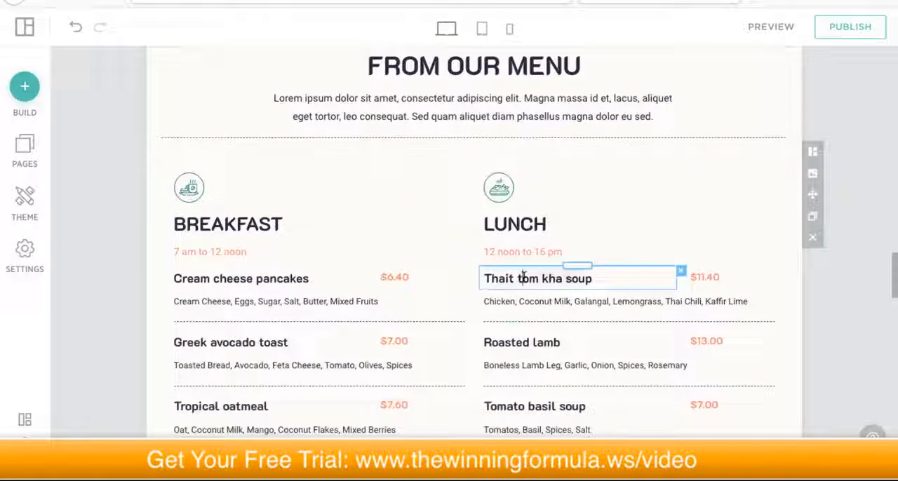
{"action": "left_click", "coordinate": [523, 278]}
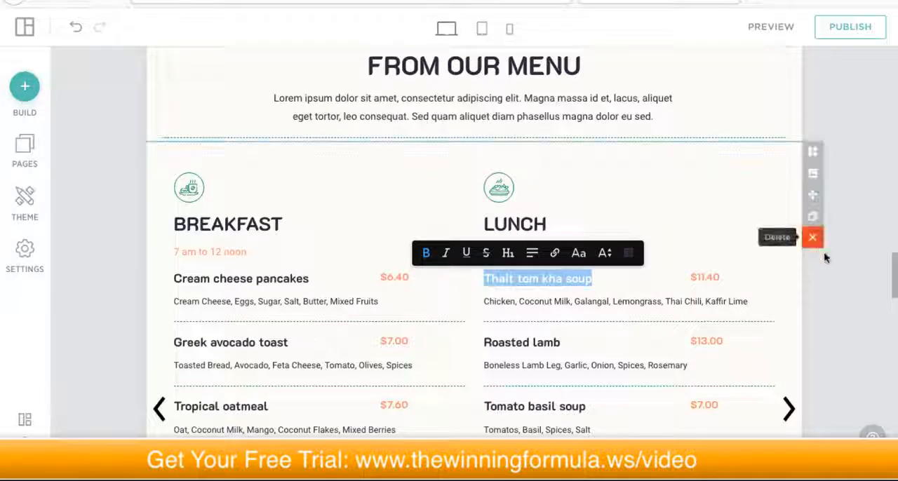
{"action": "left_click", "coordinate": [825, 272]}
Step: Examine the rest of the page through Our Story and the Book a Table form, and return to the header
{"action": "scroll", "coordinate": [632, 278], "scroll_direction": "down", "scroll_amount": 9}
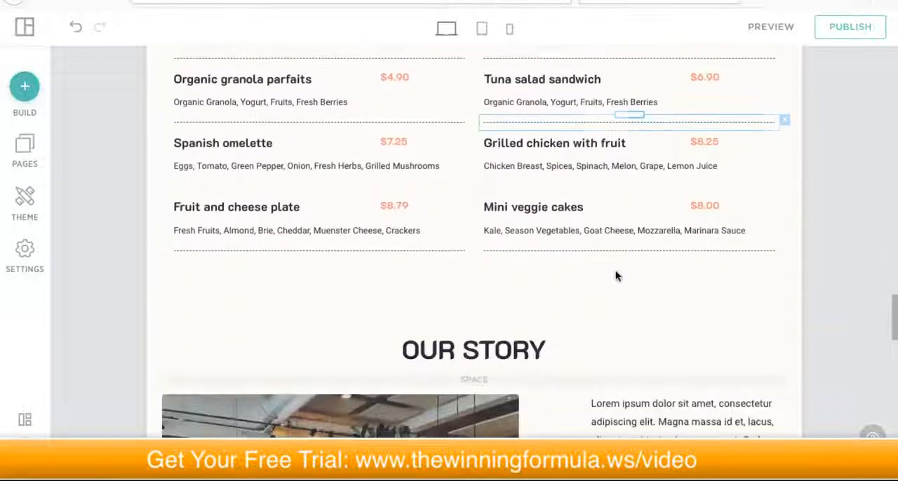
{"action": "scroll", "coordinate": [617, 278], "scroll_direction": "down", "scroll_amount": 6}
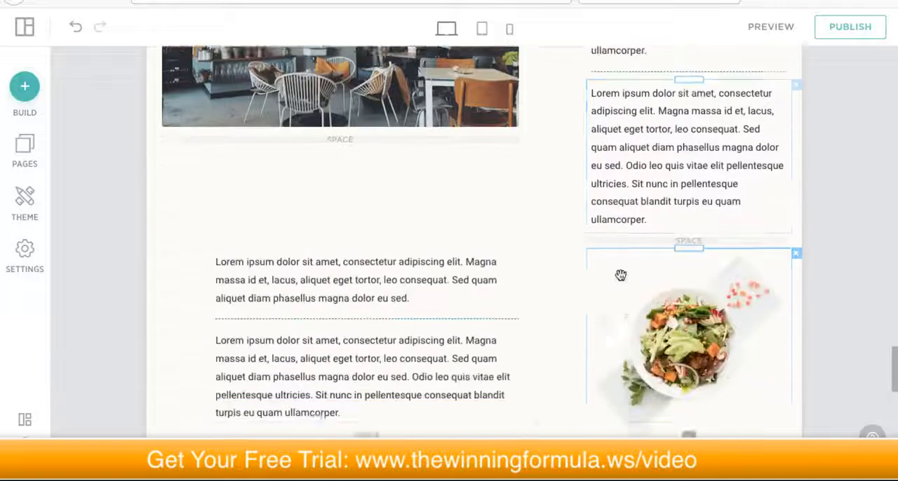
{"action": "scroll", "coordinate": [620, 280], "scroll_direction": "down", "scroll_amount": 6}
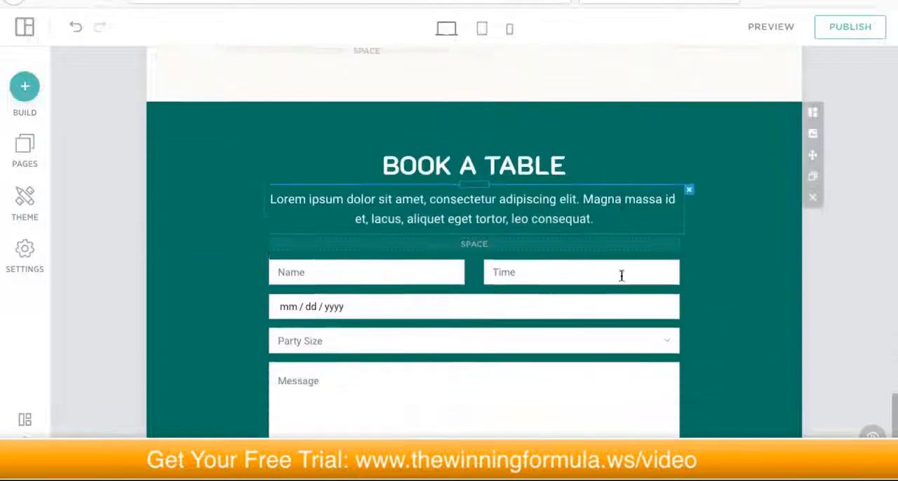
{"action": "scroll", "coordinate": [621, 281], "scroll_direction": "down", "scroll_amount": 2}
{"action": "scroll", "coordinate": [621, 280], "scroll_direction": "up", "scroll_amount": 15}
{"action": "scroll", "coordinate": [621, 281], "scroll_direction": "up", "scroll_amount": 15}
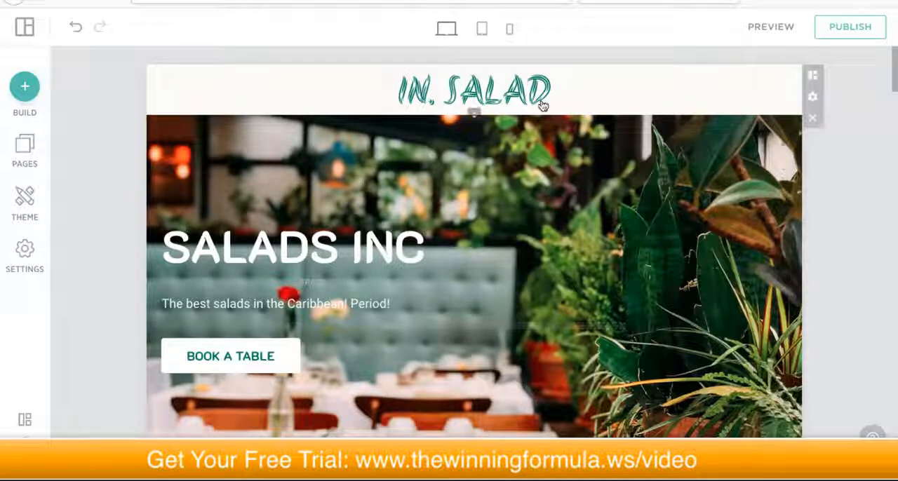
Step: Add a new page to the site as a duplicate of the Home page
{"action": "left_click", "coordinate": [27, 151]}
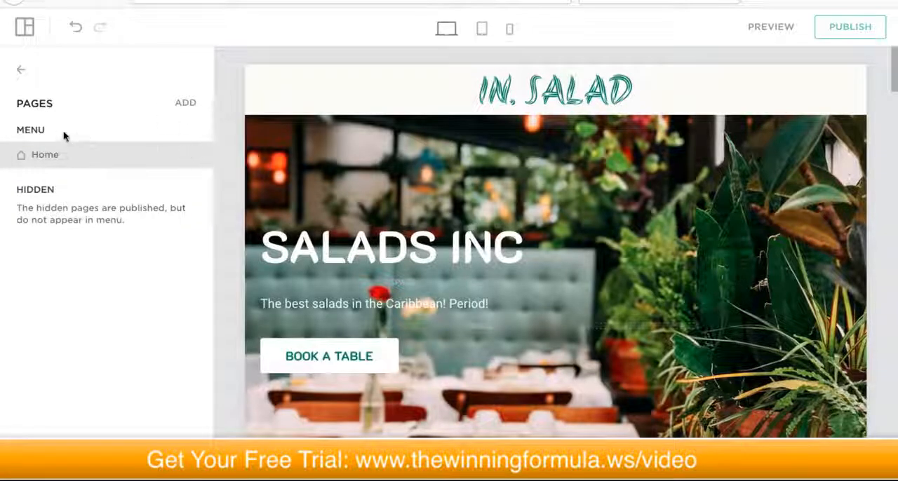
{"action": "scroll", "coordinate": [461, 174], "scroll_direction": "down", "scroll_amount": 20}
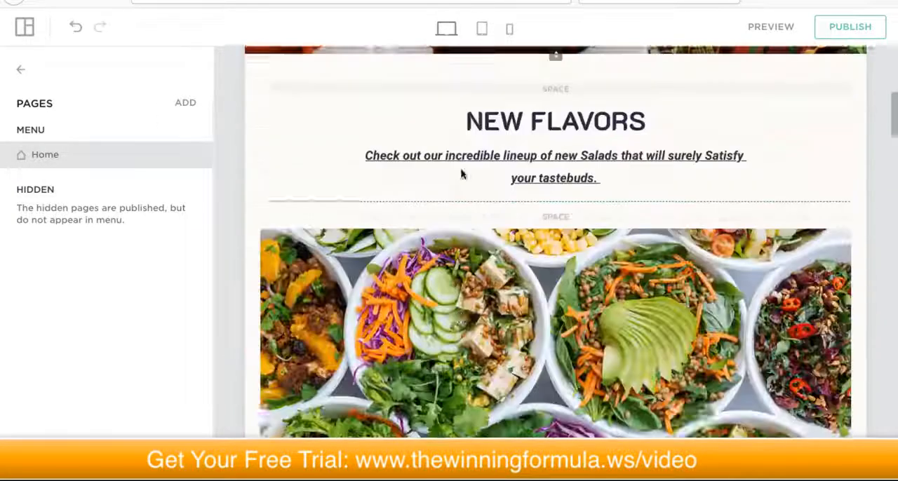
{"action": "scroll", "coordinate": [461, 175], "scroll_direction": "down", "scroll_amount": 3}
{"action": "scroll", "coordinate": [463, 170], "scroll_direction": "up", "scroll_amount": 12}
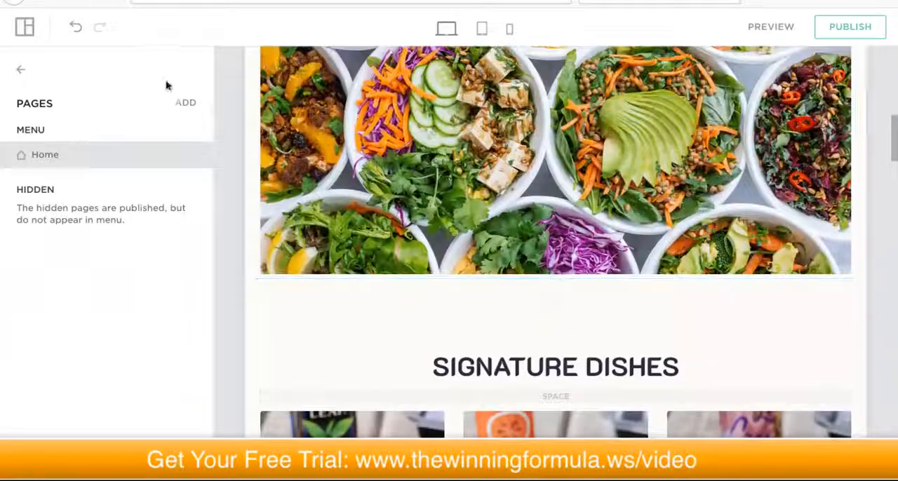
{"action": "left_click", "coordinate": [186, 105]}
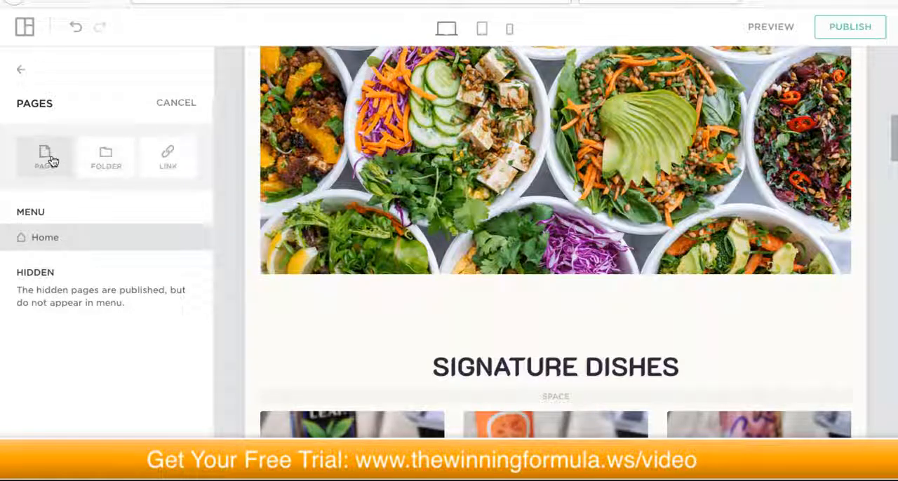
{"action": "left_click", "coordinate": [42, 161]}
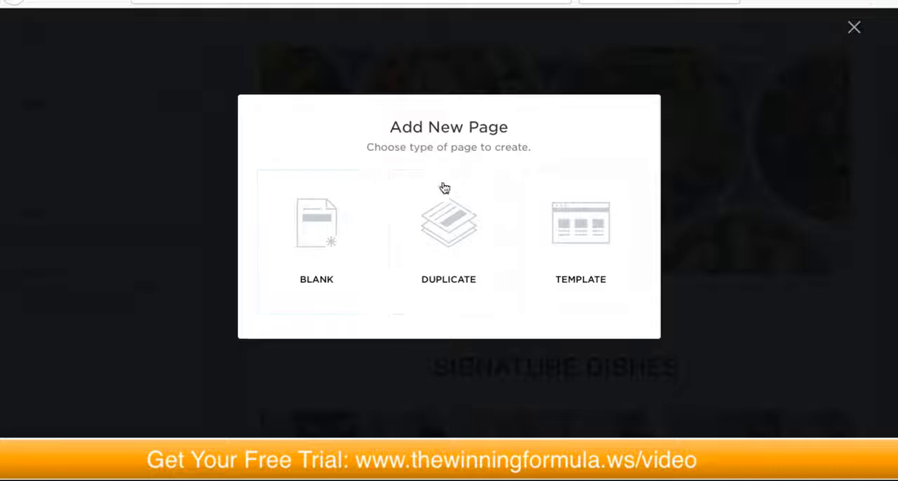
{"action": "left_click", "coordinate": [441, 228]}
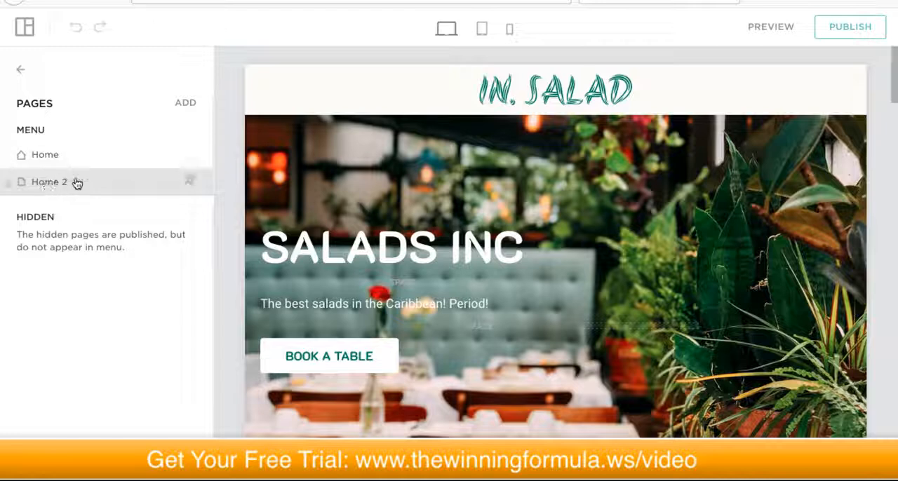
Step: Rename the duplicated Home 2 page as About Us in its page settings
{"action": "left_click", "coordinate": [189, 182]}
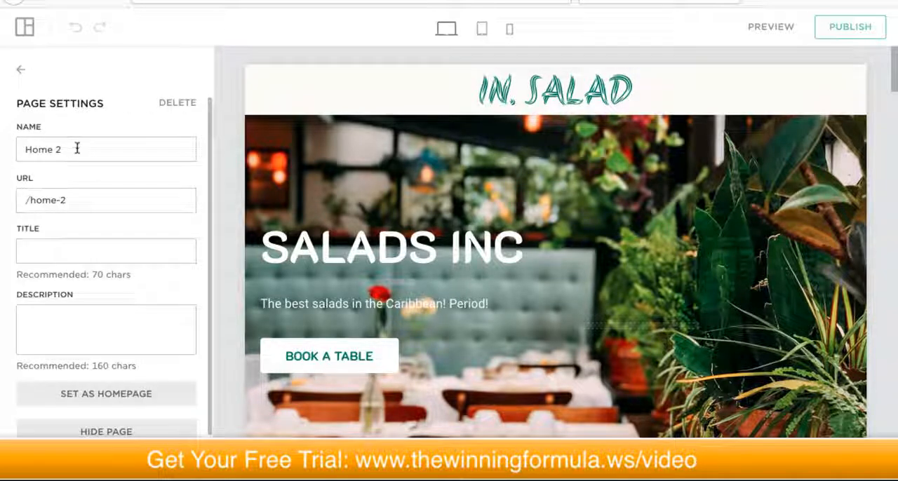
{"action": "triple_click", "coordinate": [77, 149]}
{"action": "type", "text": "About Us"}
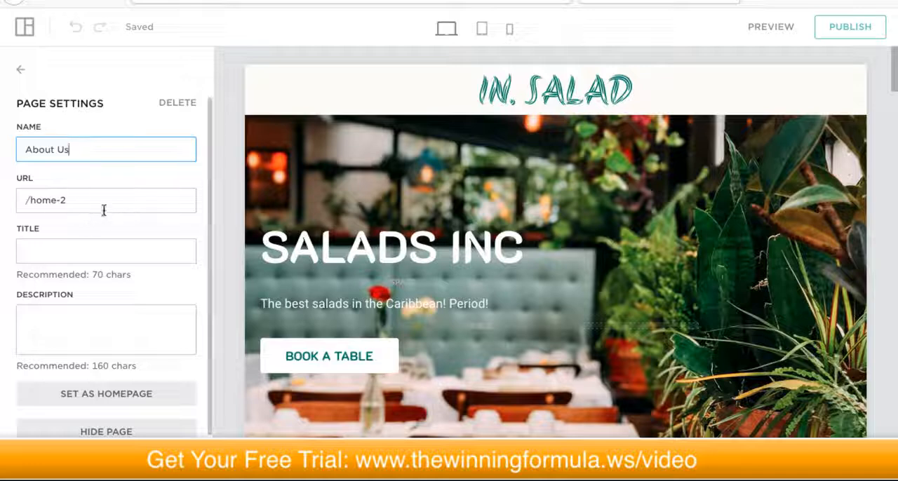
Step: Examine the About Us page's content and its settings, including the homepage and hide page options
{"action": "scroll", "coordinate": [118, 209], "scroll_direction": "down", "scroll_amount": 1}
{"action": "scroll", "coordinate": [119, 210], "scroll_direction": "up", "scroll_amount": 1}
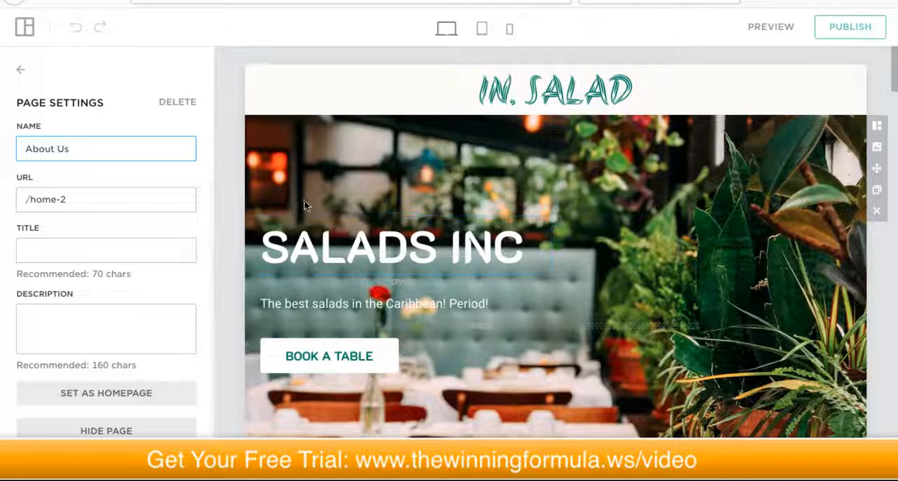
{"action": "scroll", "coordinate": [303, 199], "scroll_direction": "down", "scroll_amount": 2}
{"action": "scroll", "coordinate": [361, 200], "scroll_direction": "down", "scroll_amount": 4}
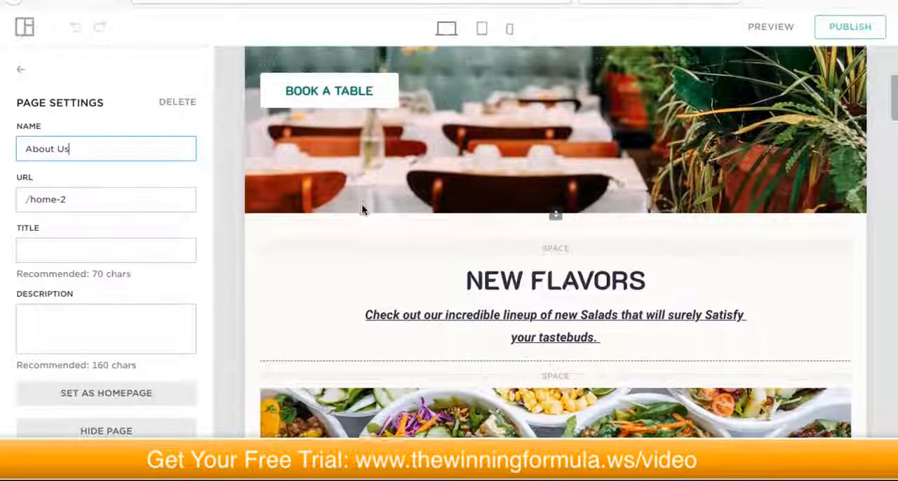
{"action": "scroll", "coordinate": [361, 205], "scroll_direction": "up", "scroll_amount": 3}
{"action": "scroll", "coordinate": [361, 206], "scroll_direction": "up", "scroll_amount": 2}
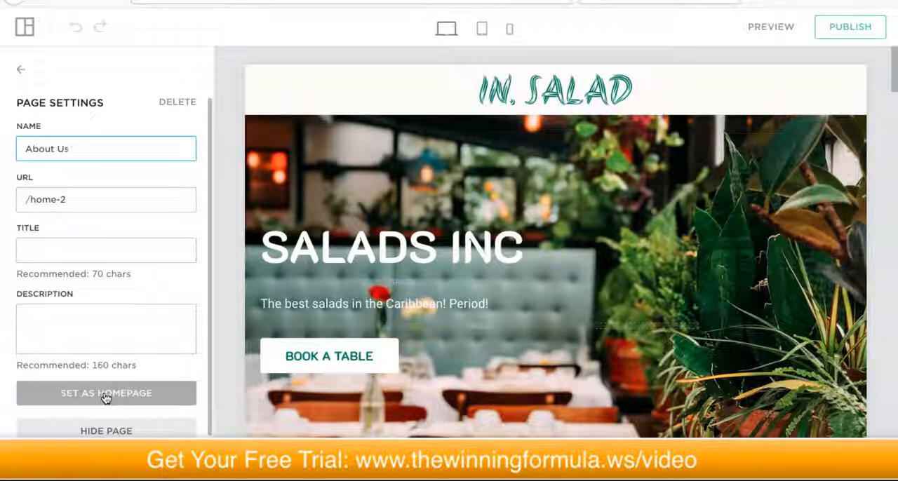
{"action": "scroll", "coordinate": [155, 330], "scroll_direction": "down", "scroll_amount": 2}
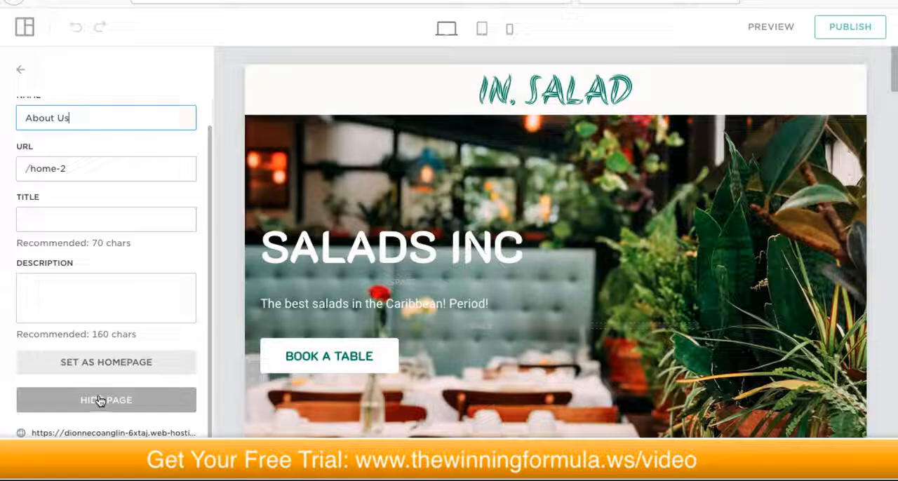
{"action": "scroll", "coordinate": [105, 404], "scroll_direction": "up", "scroll_amount": 2}
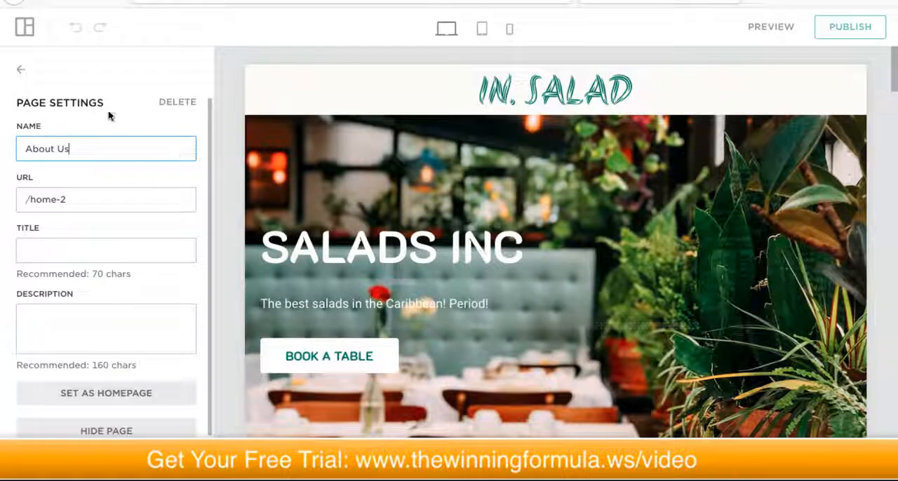
Step: Examine the empty title and description fields in the About Us page's settings
{"action": "left_click", "coordinate": [80, 321]}
{"action": "left_click", "coordinate": [74, 254]}
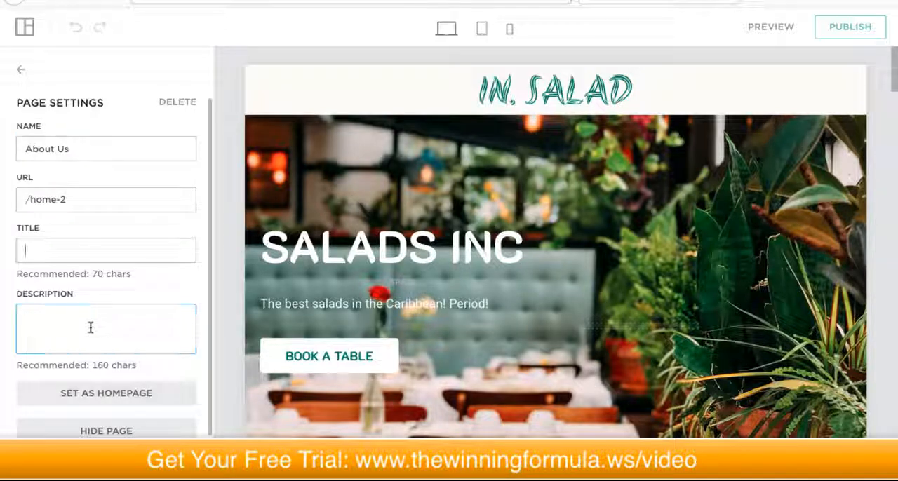
{"action": "left_click", "coordinate": [94, 322]}
{"action": "left_click", "coordinate": [83, 252]}
{"action": "left_click", "coordinate": [86, 327]}
{"action": "left_click", "coordinate": [86, 253]}
{"action": "left_click", "coordinate": [92, 334]}
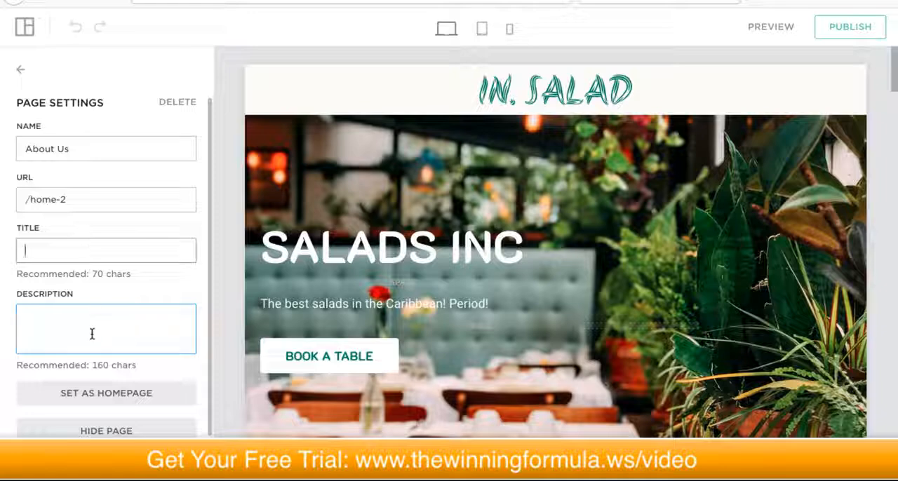
{"action": "left_click", "coordinate": [91, 256]}
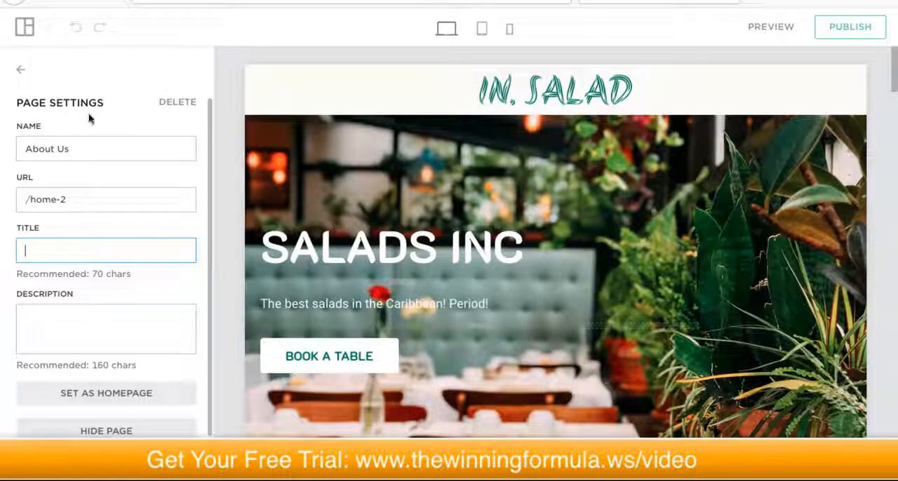
Step: Permanently delete the duplicated About Us page and leave the page list
{"action": "left_click", "coordinate": [179, 102]}
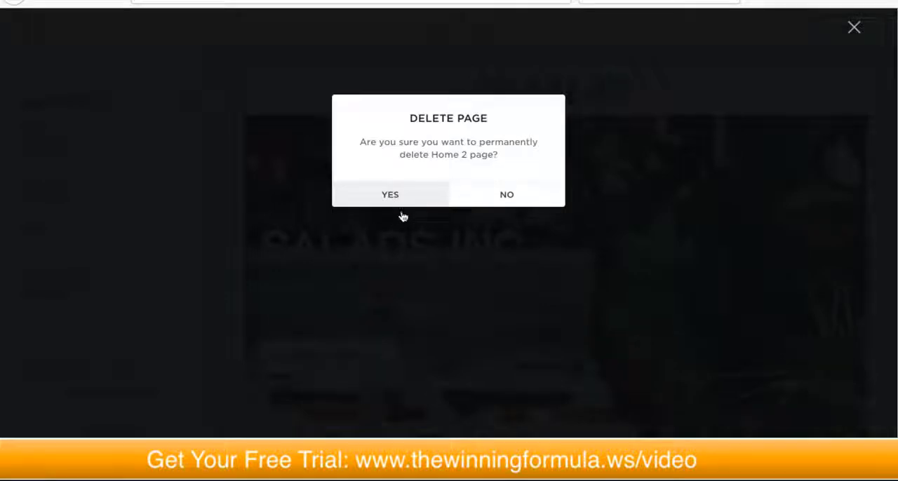
{"action": "left_click", "coordinate": [408, 193]}
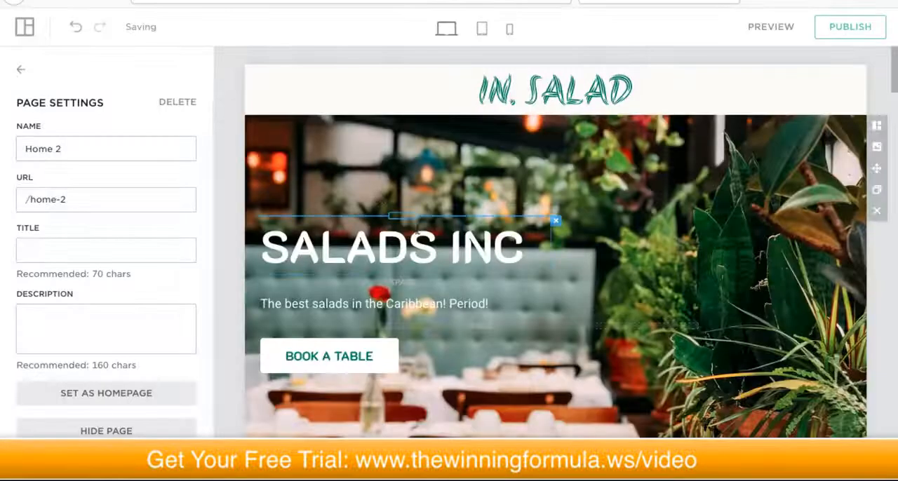
{"action": "left_click", "coordinate": [19, 70]}
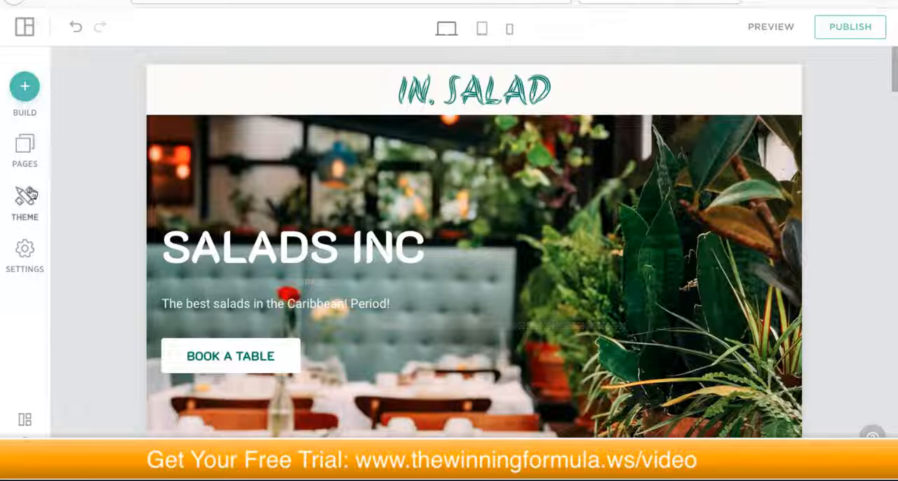
Step: Examine the upper part of the Home page down to the signature dishes and return to the header
{"action": "scroll", "coordinate": [330, 188], "scroll_direction": "down", "scroll_amount": 2}
{"action": "scroll", "coordinate": [342, 198], "scroll_direction": "down", "scroll_amount": 1}
{"action": "scroll", "coordinate": [341, 204], "scroll_direction": "up", "scroll_amount": 3}
{"action": "scroll", "coordinate": [340, 207], "scroll_direction": "down", "scroll_amount": 1}
{"action": "scroll", "coordinate": [341, 207], "scroll_direction": "down", "scroll_amount": 10}
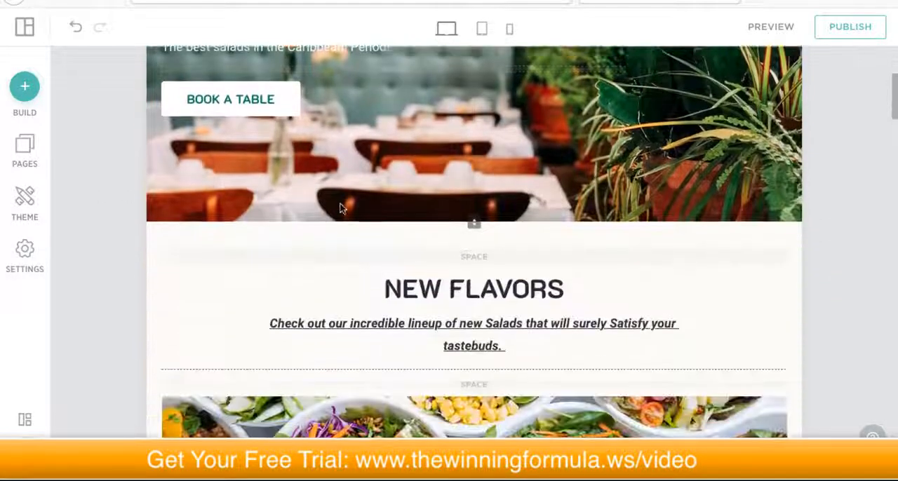
{"action": "scroll", "coordinate": [340, 205], "scroll_direction": "down", "scroll_amount": 4}
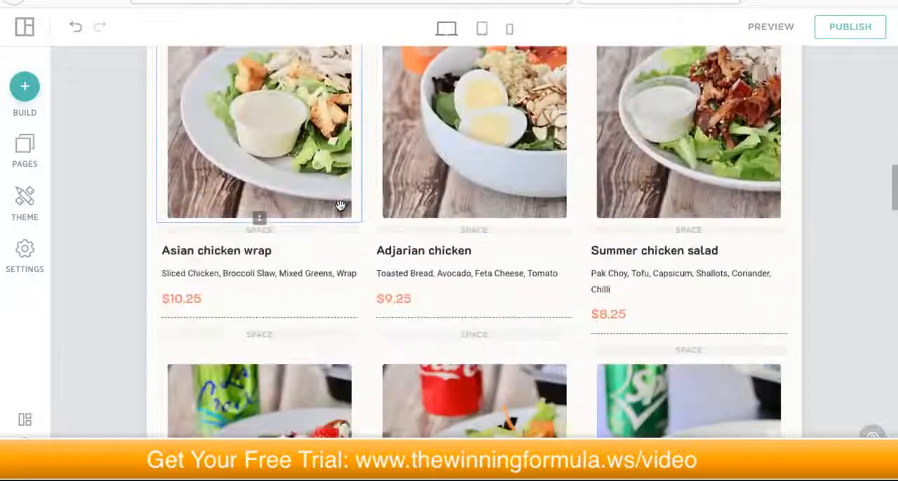
{"action": "scroll", "coordinate": [340, 207], "scroll_direction": "up", "scroll_amount": 10}
{"action": "scroll", "coordinate": [340, 212], "scroll_direction": "up", "scroll_amount": 8}
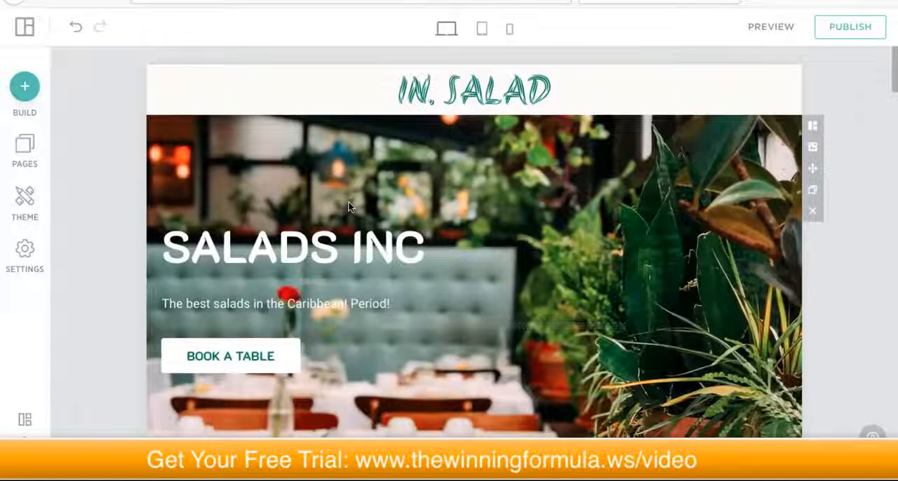
Step: Examine the Home page sections from the hero banner through New Flavors, Signature Dishes, From Our Menu and Our Story
{"action": "scroll", "coordinate": [344, 210], "scroll_direction": "down", "scroll_amount": 1}
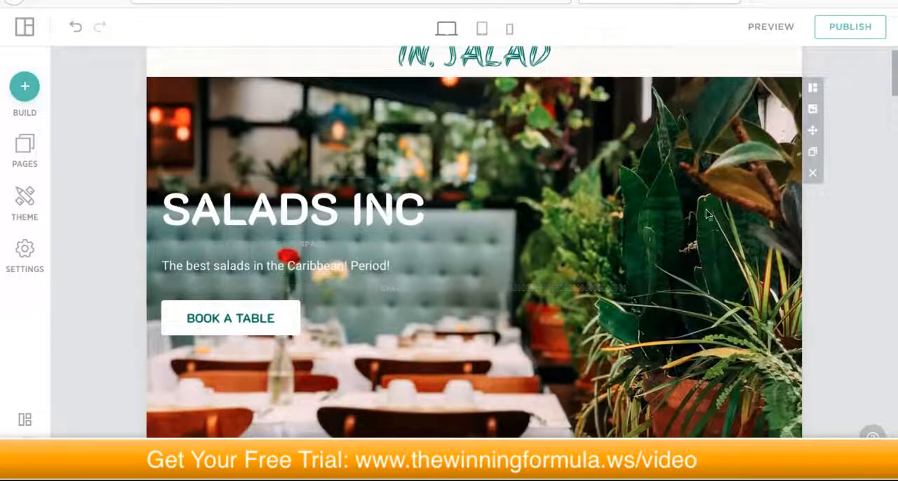
{"action": "scroll", "coordinate": [850, 196], "scroll_direction": "down", "scroll_amount": 5}
{"action": "scroll", "coordinate": [848, 200], "scroll_direction": "down", "scroll_amount": 6}
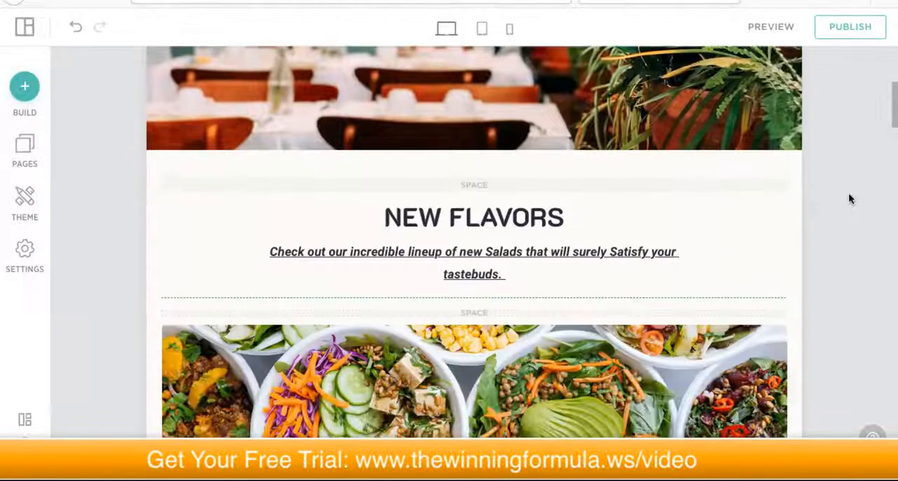
{"action": "scroll", "coordinate": [848, 190], "scroll_direction": "down", "scroll_amount": 9}
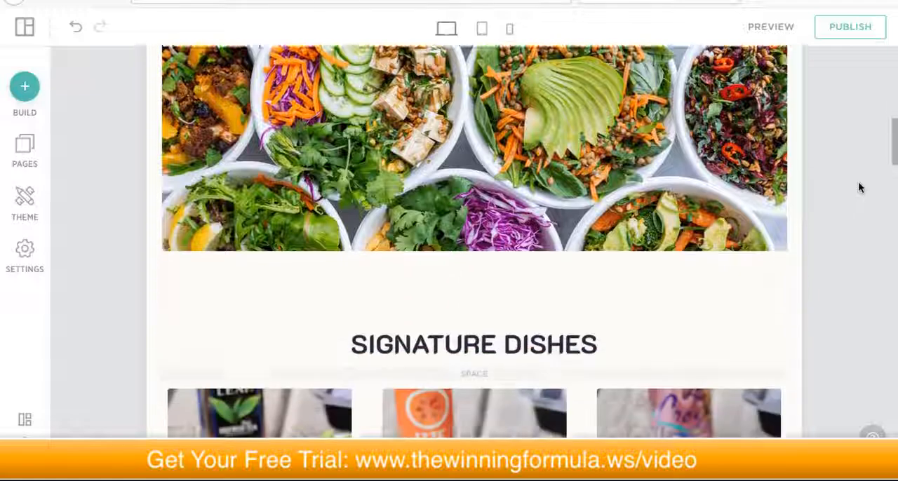
{"action": "scroll", "coordinate": [843, 181], "scroll_direction": "down", "scroll_amount": 6}
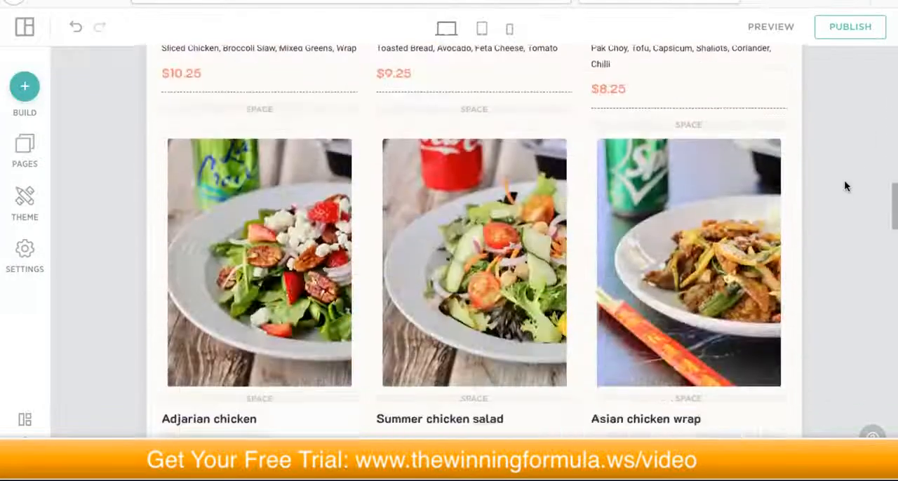
{"action": "scroll", "coordinate": [844, 185], "scroll_direction": "down", "scroll_amount": 7}
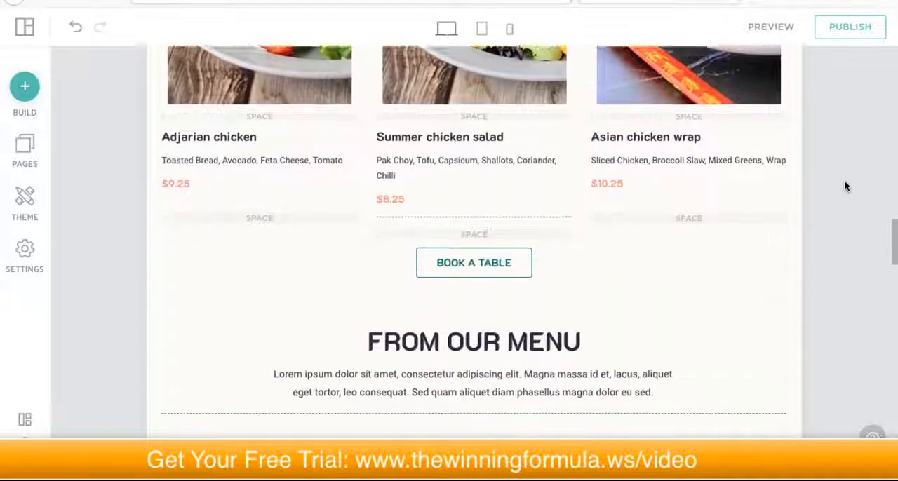
{"action": "scroll", "coordinate": [845, 183], "scroll_direction": "down", "scroll_amount": 5}
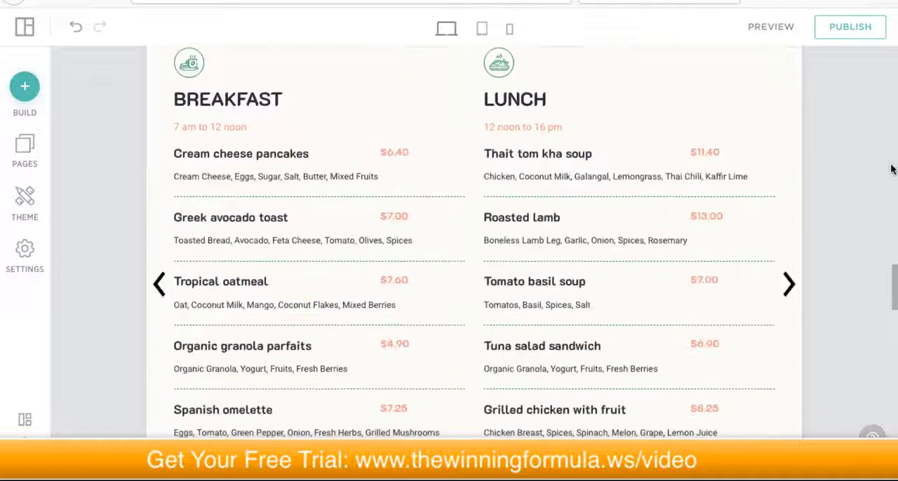
{"action": "scroll", "coordinate": [841, 184], "scroll_direction": "up", "scroll_amount": 7}
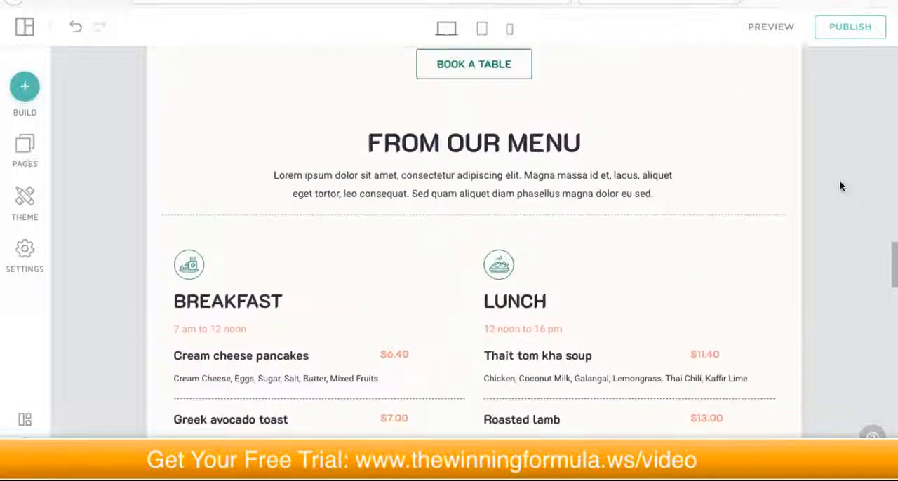
{"action": "scroll", "coordinate": [839, 188], "scroll_direction": "up", "scroll_amount": 2}
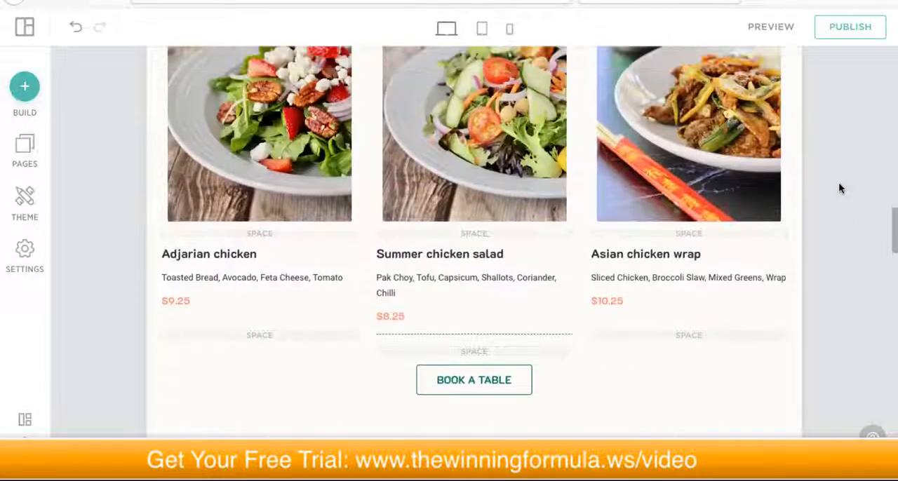
{"action": "scroll", "coordinate": [840, 188], "scroll_direction": "down", "scroll_amount": 3}
{"action": "scroll", "coordinate": [840, 188], "scroll_direction": "down", "scroll_amount": 8}
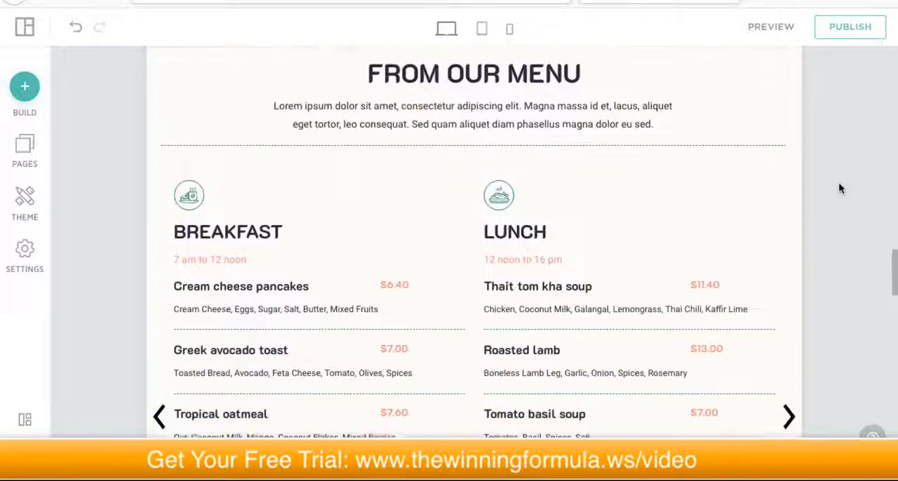
{"action": "scroll", "coordinate": [839, 188], "scroll_direction": "down", "scroll_amount": 6}
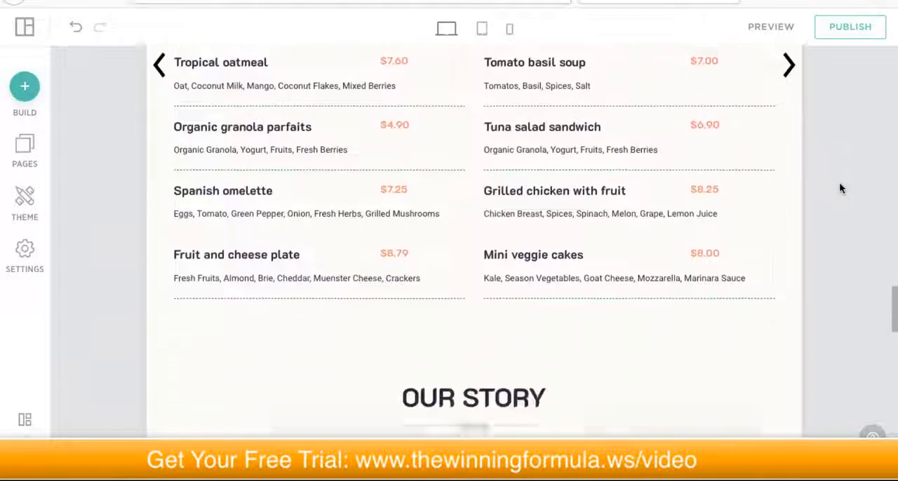
{"action": "scroll", "coordinate": [840, 188], "scroll_direction": "down", "scroll_amount": 6}
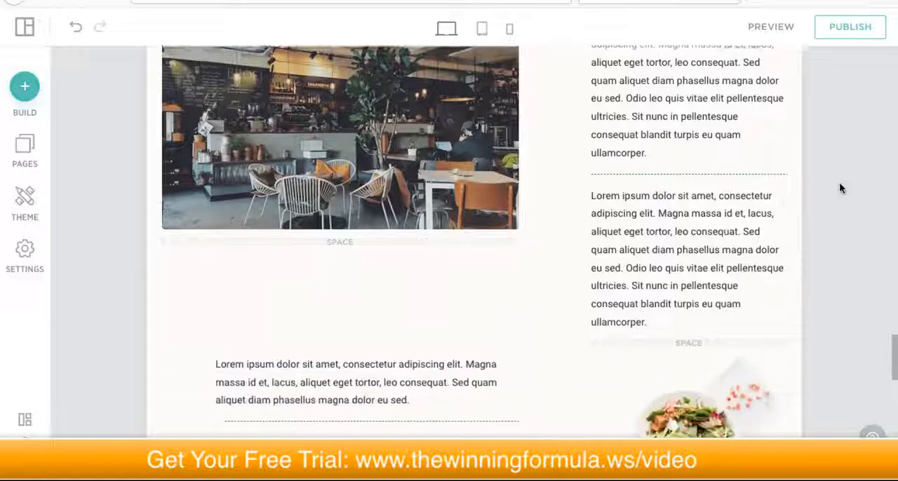
{"action": "scroll", "coordinate": [858, 187], "scroll_direction": "down", "scroll_amount": 5}
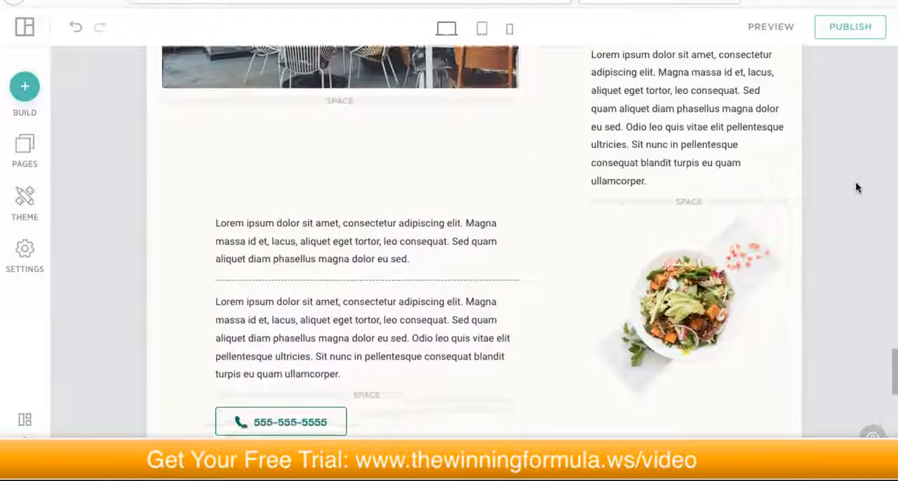
{"action": "scroll", "coordinate": [854, 187], "scroll_direction": "up", "scroll_amount": 20}
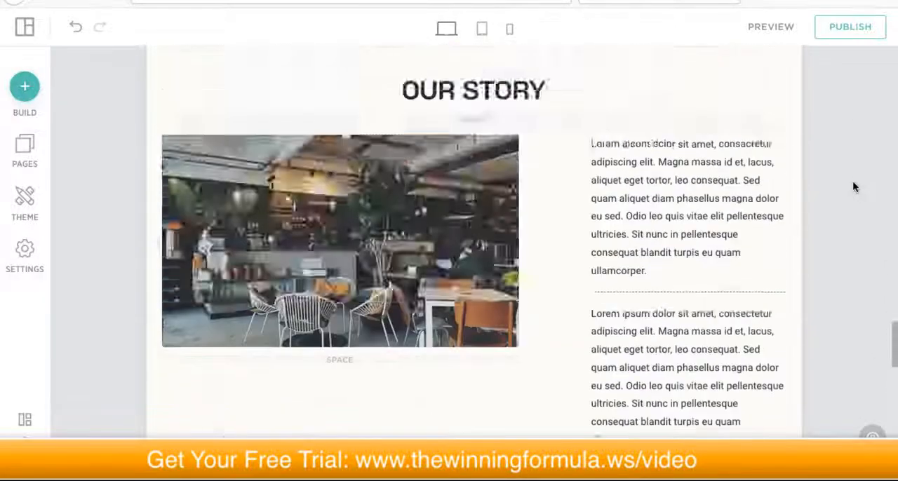
{"action": "scroll", "coordinate": [849, 194], "scroll_direction": "up", "scroll_amount": 4}
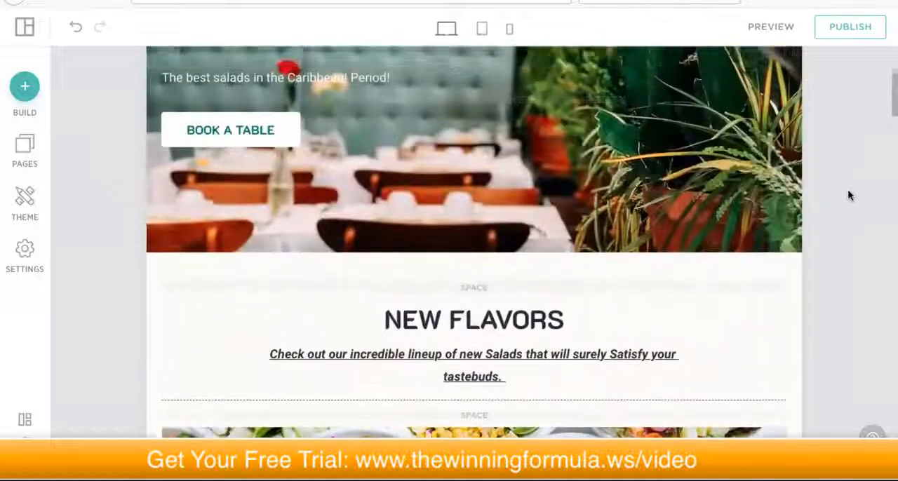
Step: Review the whole Home page once more, from the header down to the reservation form and the footer
{"action": "scroll", "coordinate": [835, 194], "scroll_direction": "down", "scroll_amount": 1}
{"action": "scroll", "coordinate": [829, 192], "scroll_direction": "up", "scroll_amount": 2}
{"action": "scroll", "coordinate": [846, 184], "scroll_direction": "up", "scroll_amount": 2}
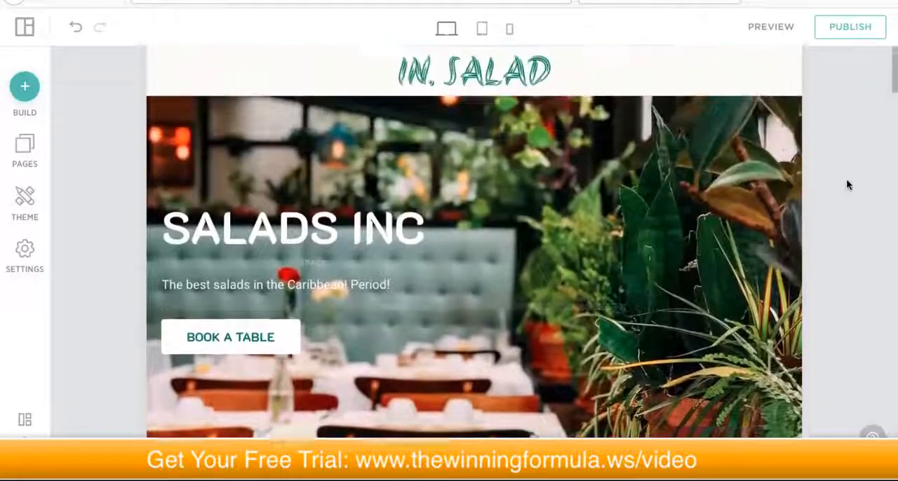
{"action": "scroll", "coordinate": [843, 185], "scroll_direction": "down", "scroll_amount": 3}
{"action": "scroll", "coordinate": [851, 181], "scroll_direction": "down", "scroll_amount": 15}
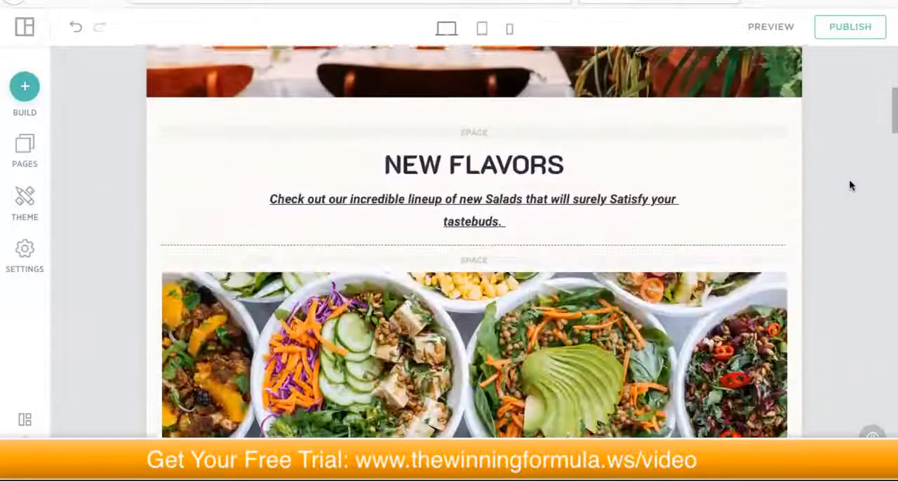
{"action": "scroll", "coordinate": [847, 186], "scroll_direction": "down", "scroll_amount": 20}
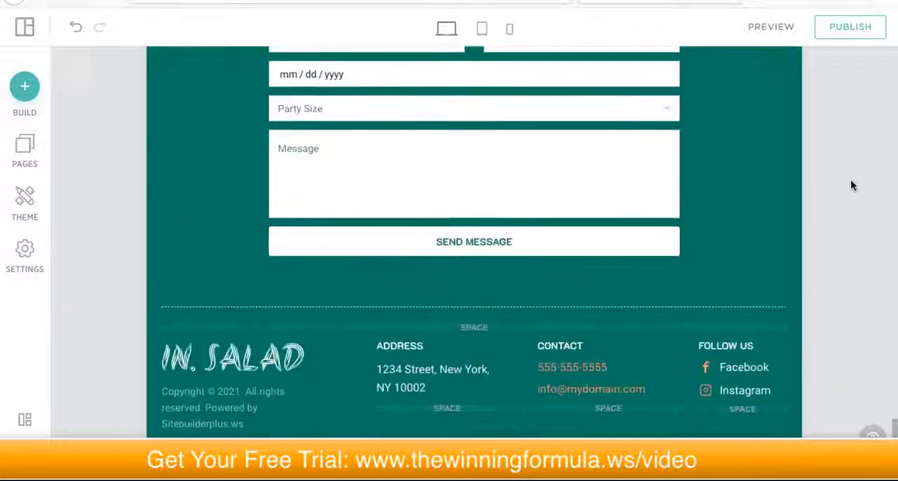
{"action": "scroll", "coordinate": [863, 170], "scroll_direction": "up", "scroll_amount": 10}
{"action": "scroll", "coordinate": [863, 168], "scroll_direction": "up", "scroll_amount": 5}
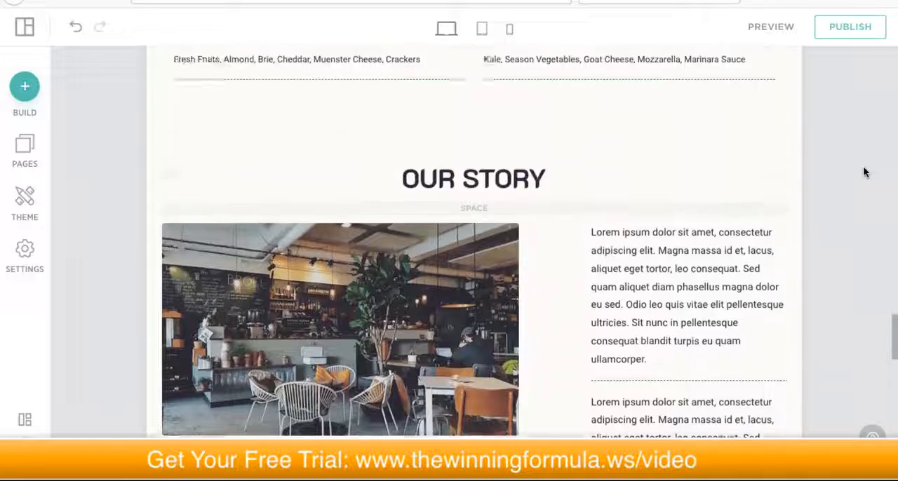
{"action": "scroll", "coordinate": [852, 167], "scroll_direction": "down", "scroll_amount": 10}
{"action": "scroll", "coordinate": [848, 170], "scroll_direction": "down", "scroll_amount": 5}
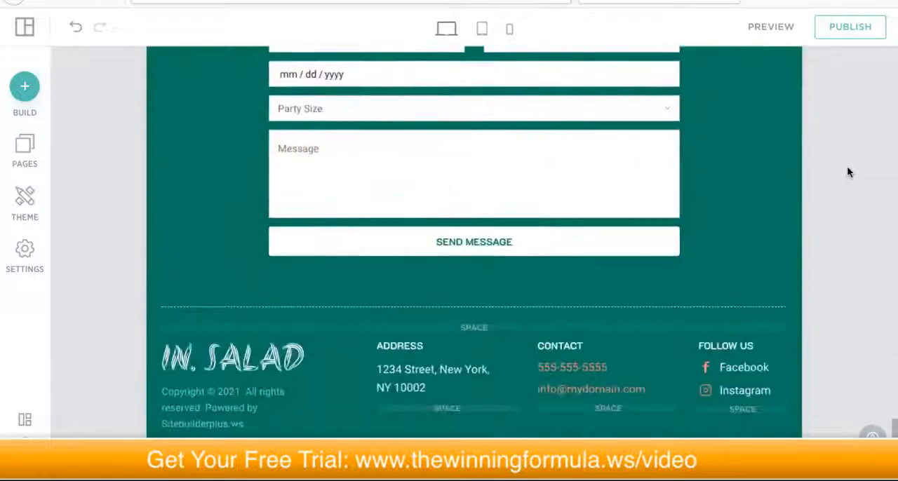
{"action": "scroll", "coordinate": [846, 172], "scroll_direction": "up", "scroll_amount": 4}
{"action": "scroll", "coordinate": [850, 170], "scroll_direction": "down", "scroll_amount": 1}
{"action": "scroll", "coordinate": [844, 170], "scroll_direction": "down", "scroll_amount": 3}
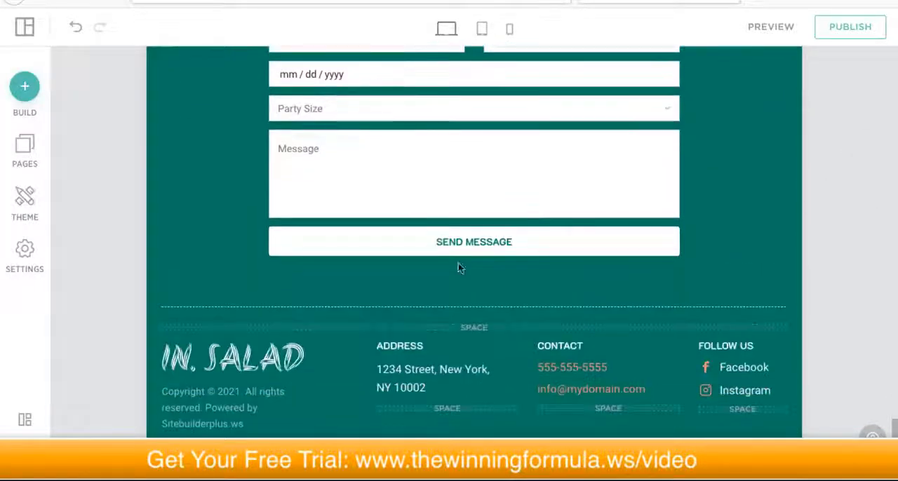
Step: Add a map below the reservation form, directly above the footer's logo and contact columns, and open the map's settings
{"action": "mouse_move", "coordinate": [473, 302]}
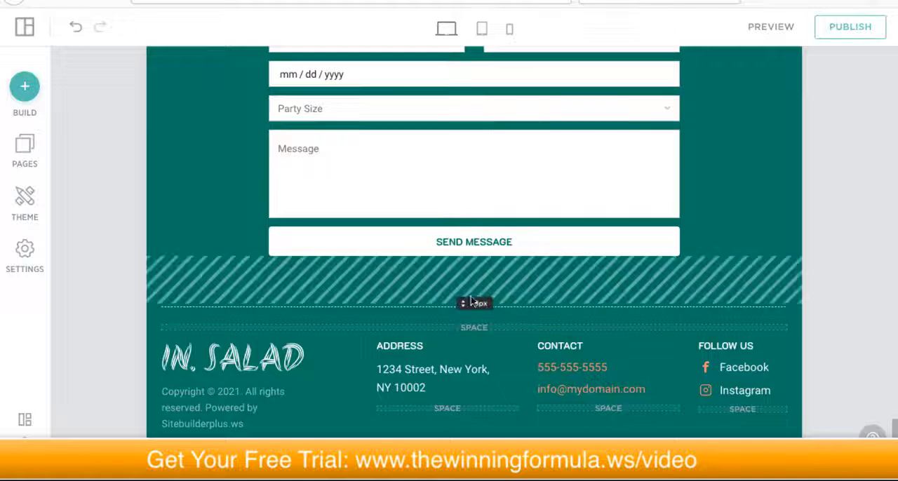
{"action": "scroll", "coordinate": [700, 178], "scroll_direction": "up", "scroll_amount": 2}
{"action": "scroll", "coordinate": [692, 186], "scroll_direction": "down", "scroll_amount": 2}
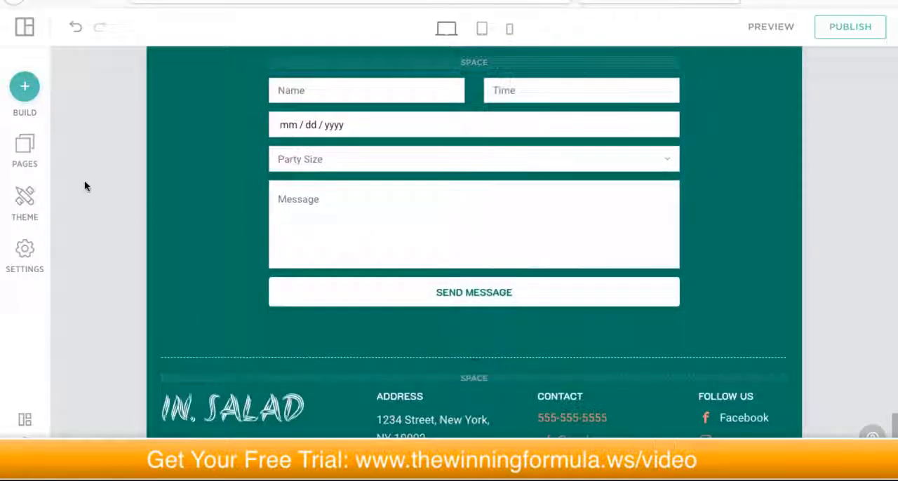
{"action": "left_click", "coordinate": [27, 89]}
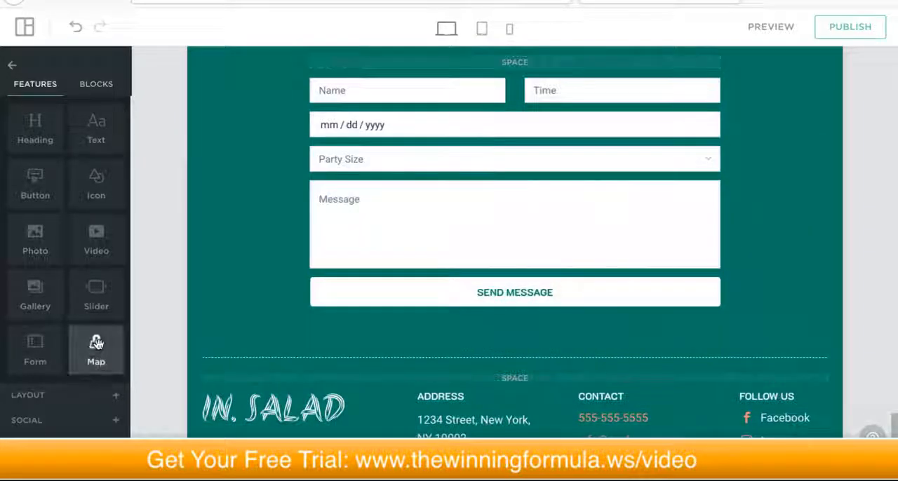
{"action": "left_click_drag", "start_coordinate": [95, 344], "coordinate": [510, 377]}
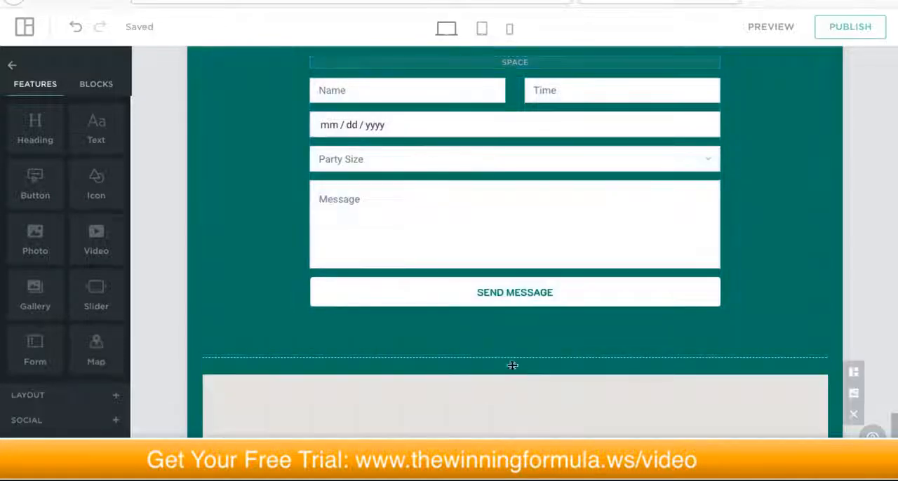
{"action": "scroll", "coordinate": [777, 301], "scroll_direction": "down", "scroll_amount": 3}
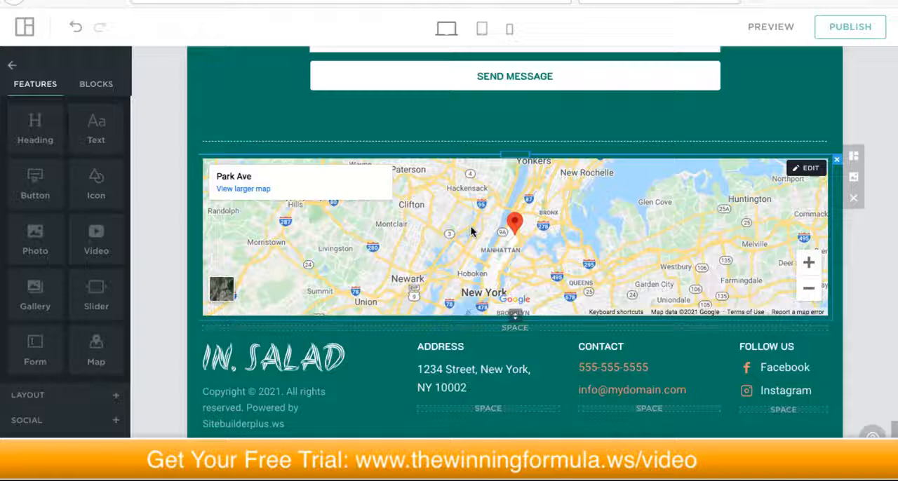
{"action": "left_click", "coordinate": [806, 169]}
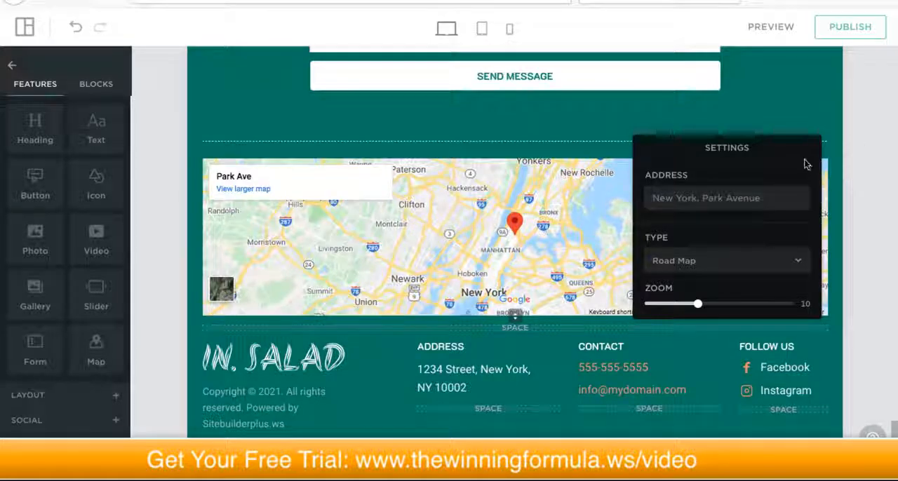
Step: Close the map's settings and return to the header of the Home page
{"action": "left_click", "coordinate": [751, 115]}
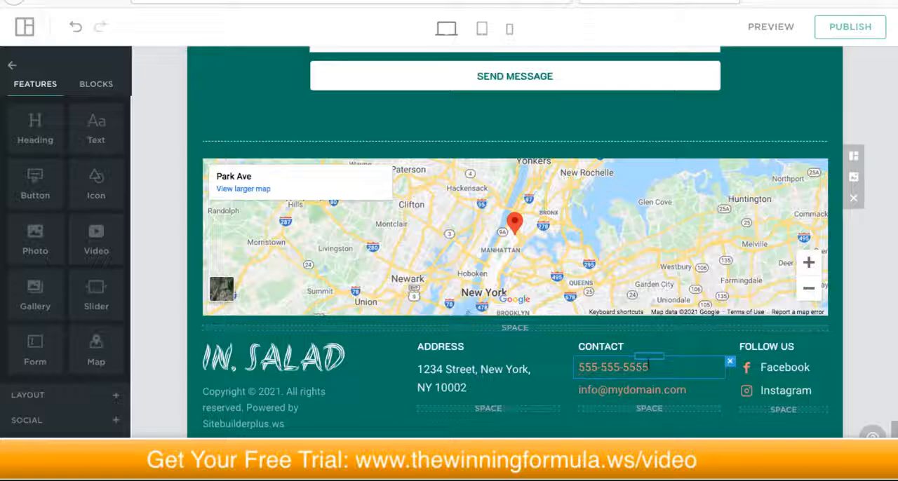
{"action": "scroll", "coordinate": [642, 373], "scroll_direction": "up", "scroll_amount": 2}
{"action": "scroll", "coordinate": [646, 366], "scroll_direction": "up", "scroll_amount": 20}
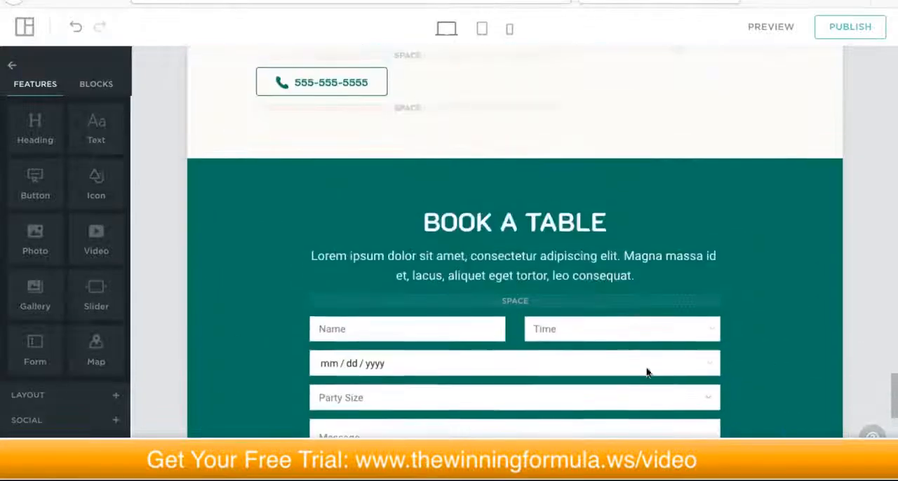
{"action": "scroll", "coordinate": [648, 364], "scroll_direction": "up", "scroll_amount": 20}
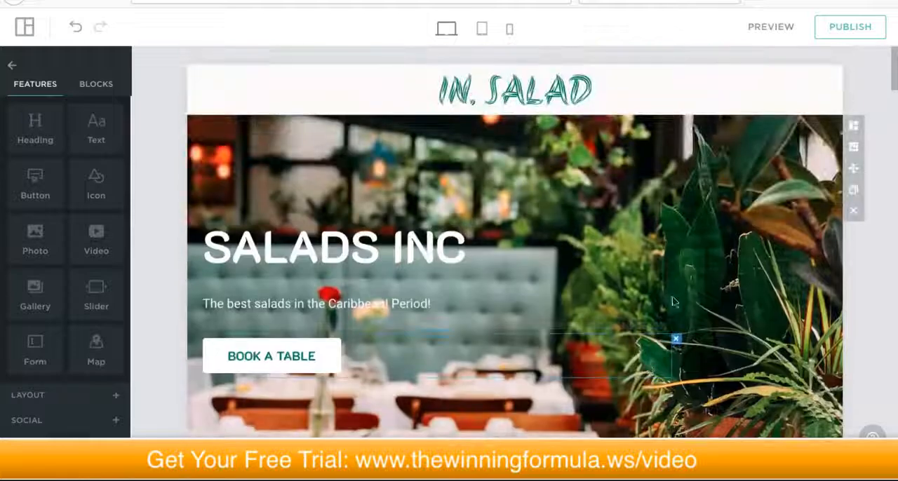
Step: Examine the Home page from the hero banner through New Flavors and the dish photos down to the restaurant photo, and return to the header
{"action": "scroll", "coordinate": [673, 305], "scroll_direction": "down", "scroll_amount": 1}
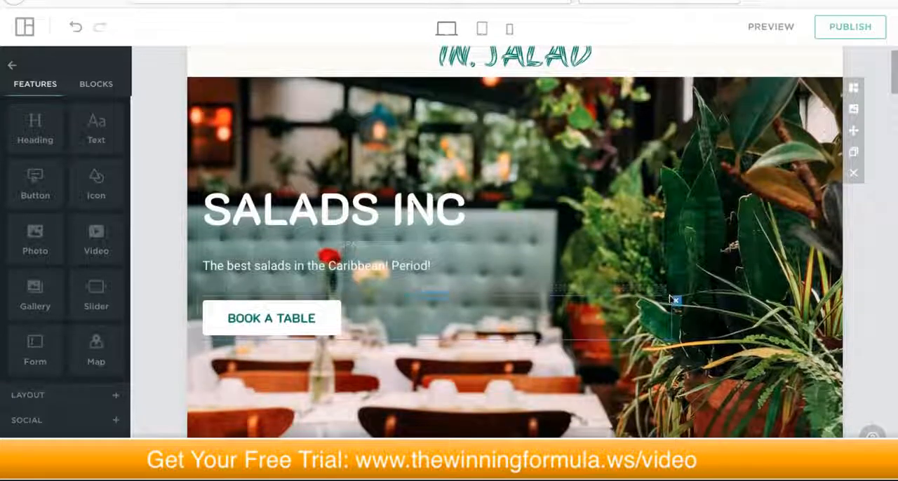
{"action": "scroll", "coordinate": [673, 300], "scroll_direction": "down", "scroll_amount": 1}
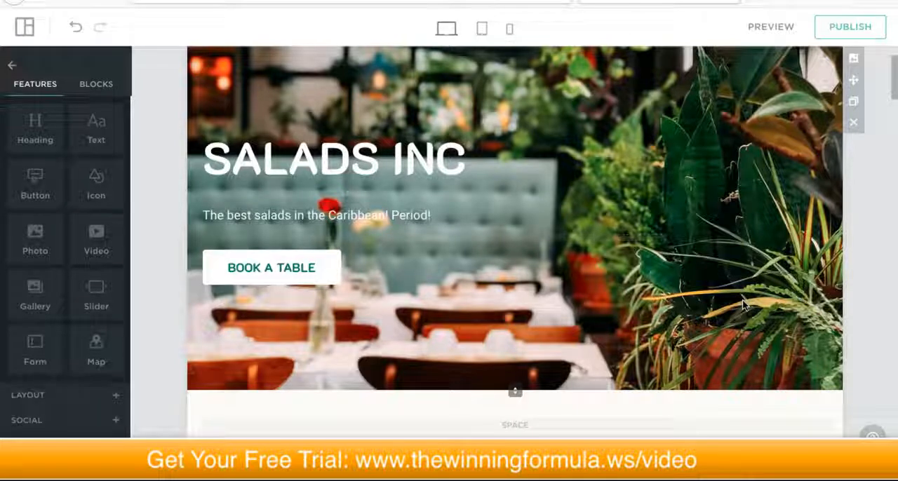
{"action": "scroll", "coordinate": [734, 307], "scroll_direction": "down", "scroll_amount": 5}
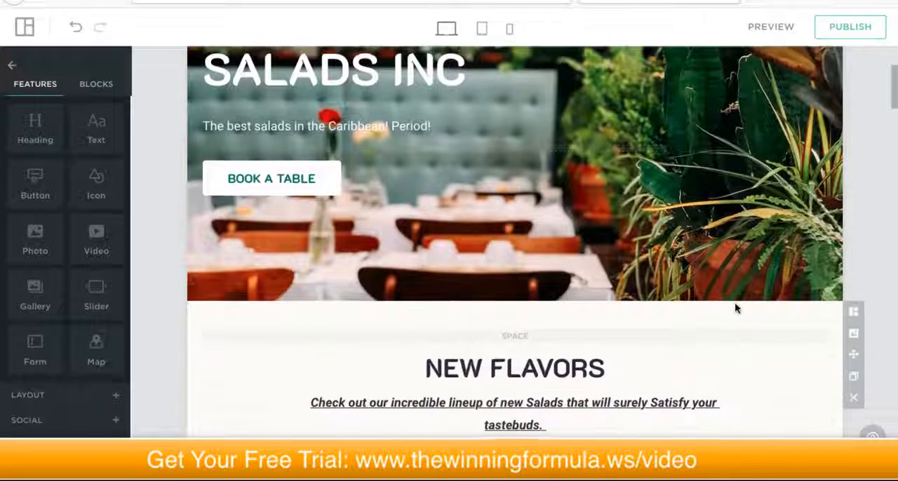
{"action": "scroll", "coordinate": [734, 306], "scroll_direction": "down", "scroll_amount": 1}
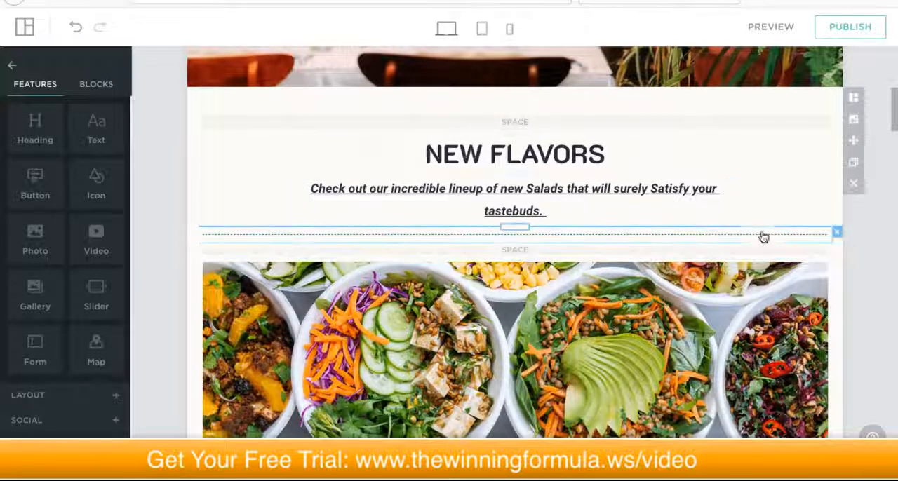
{"action": "scroll", "coordinate": [762, 236], "scroll_direction": "up", "scroll_amount": 3}
{"action": "scroll", "coordinate": [759, 237], "scroll_direction": "up", "scroll_amount": 5}
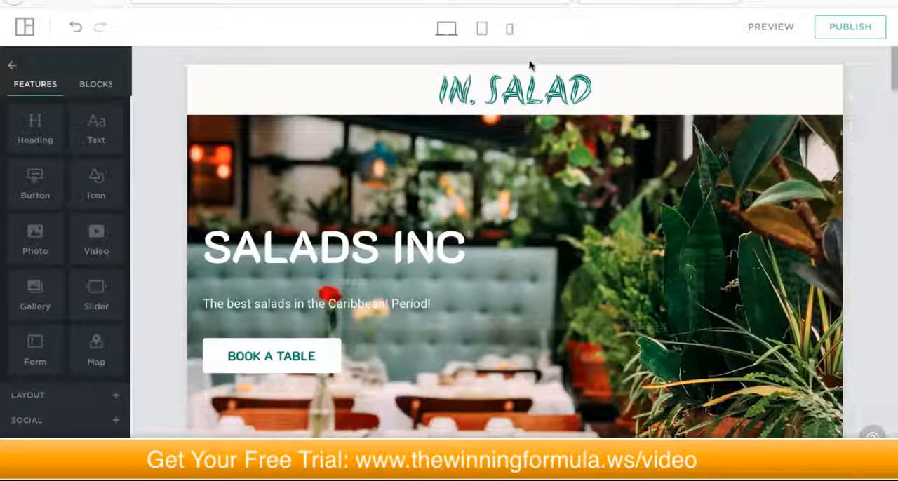
{"action": "scroll", "coordinate": [444, 167], "scroll_direction": "down", "scroll_amount": 5}
{"action": "scroll", "coordinate": [444, 168], "scroll_direction": "up", "scroll_amount": 2}
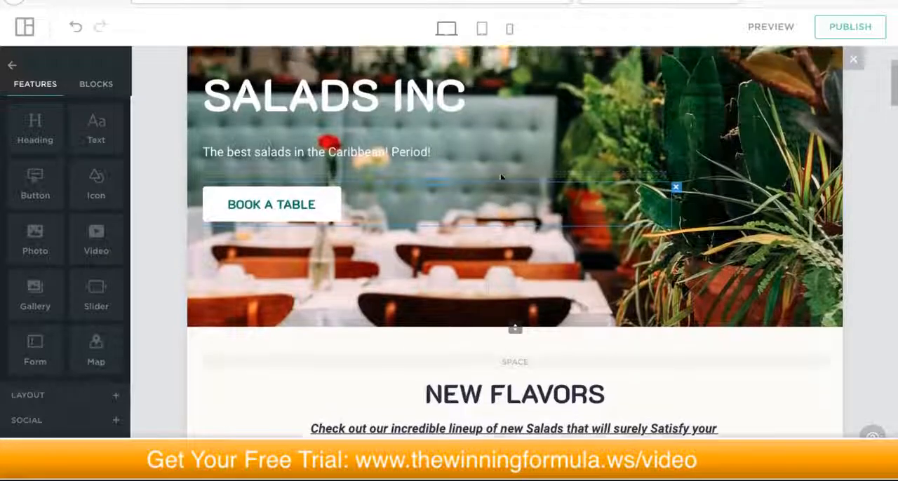
{"action": "scroll", "coordinate": [500, 178], "scroll_direction": "up", "scroll_amount": 3}
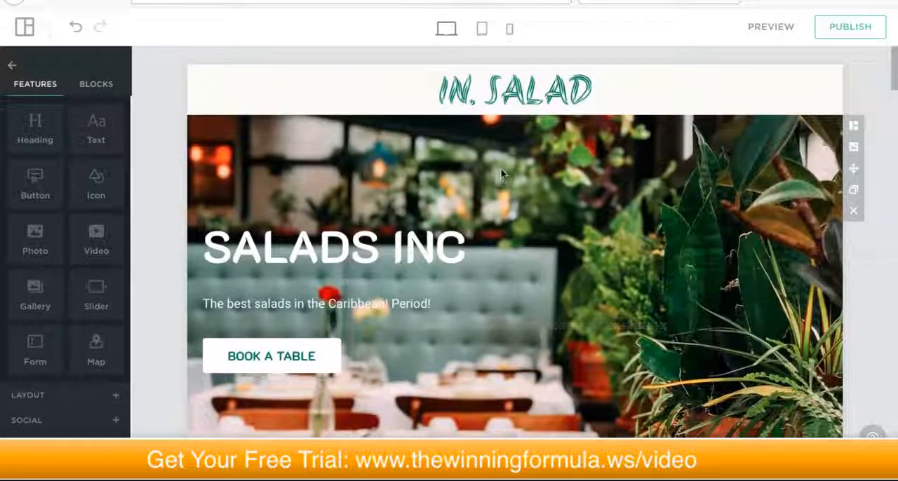
{"action": "scroll", "coordinate": [500, 176], "scroll_direction": "down", "scroll_amount": 12}
{"action": "scroll", "coordinate": [500, 172], "scroll_direction": "down", "scroll_amount": 10}
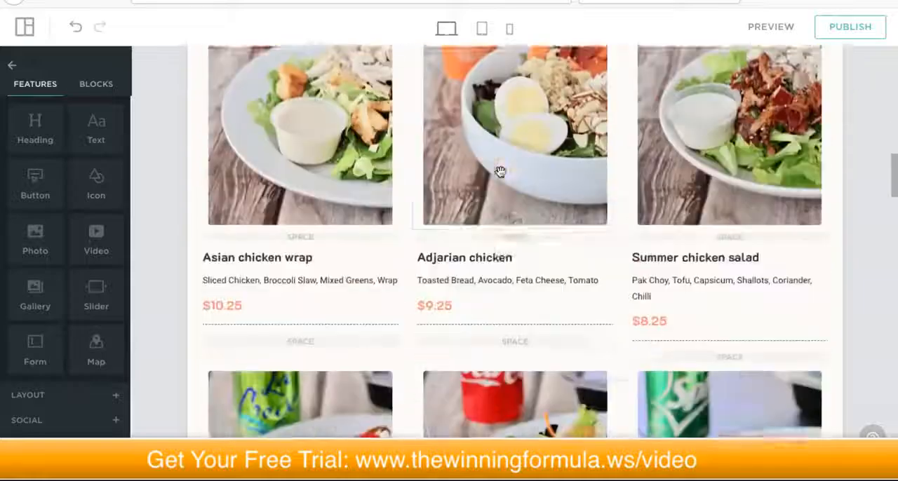
{"action": "scroll", "coordinate": [500, 175], "scroll_direction": "down", "scroll_amount": 12}
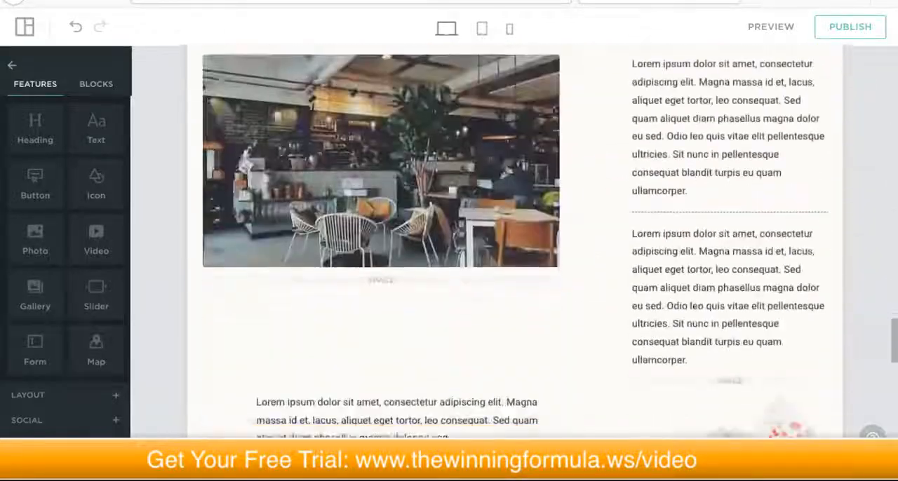
{"action": "scroll", "coordinate": [502, 177], "scroll_direction": "up", "scroll_amount": 20}
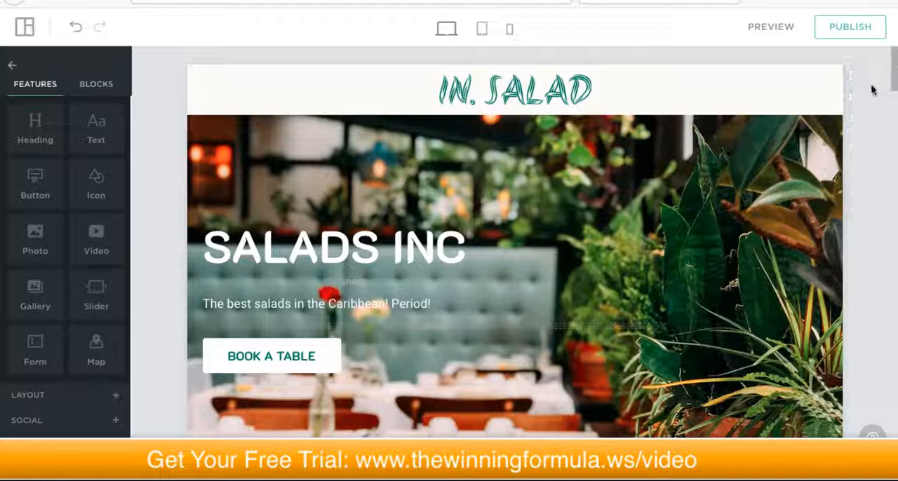
{"action": "scroll", "coordinate": [855, 104], "scroll_direction": "down", "scroll_amount": 1}
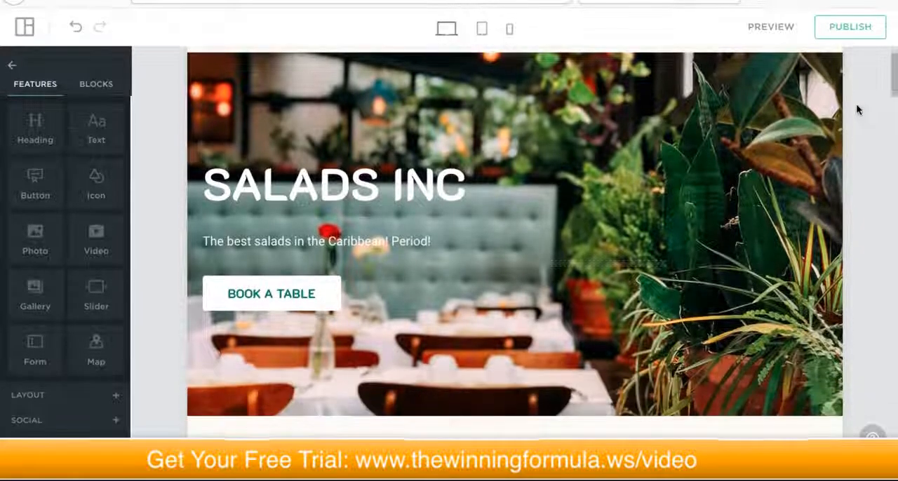
{"action": "scroll", "coordinate": [860, 101], "scroll_direction": "up", "scroll_amount": 1}
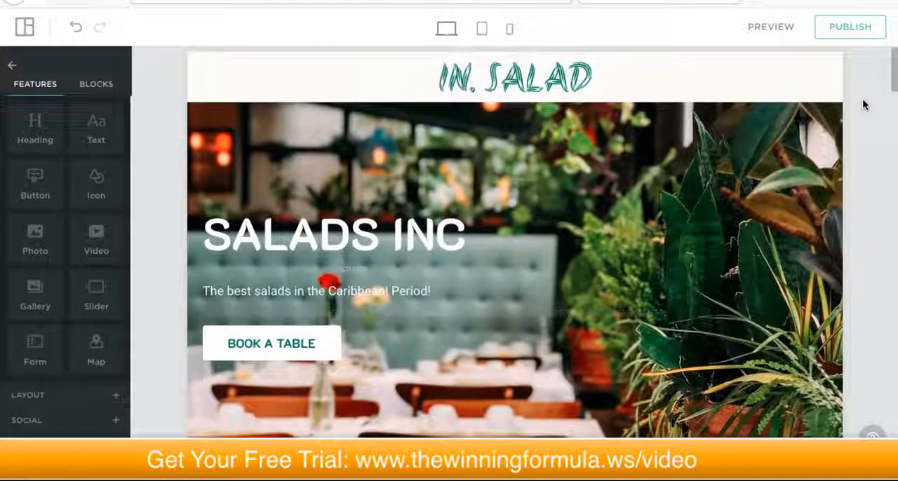
{"action": "scroll", "coordinate": [863, 106], "scroll_direction": "up", "scroll_amount": 1}
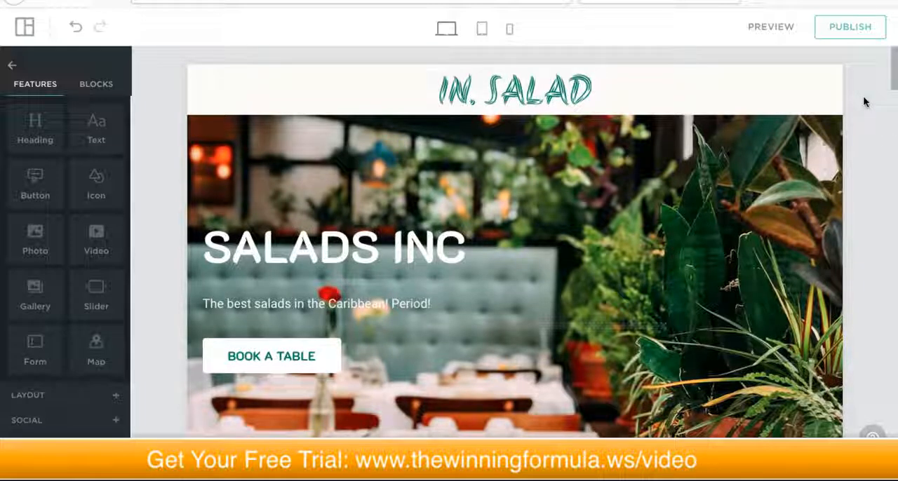
{"action": "scroll", "coordinate": [863, 102], "scroll_direction": "down", "scroll_amount": 1}
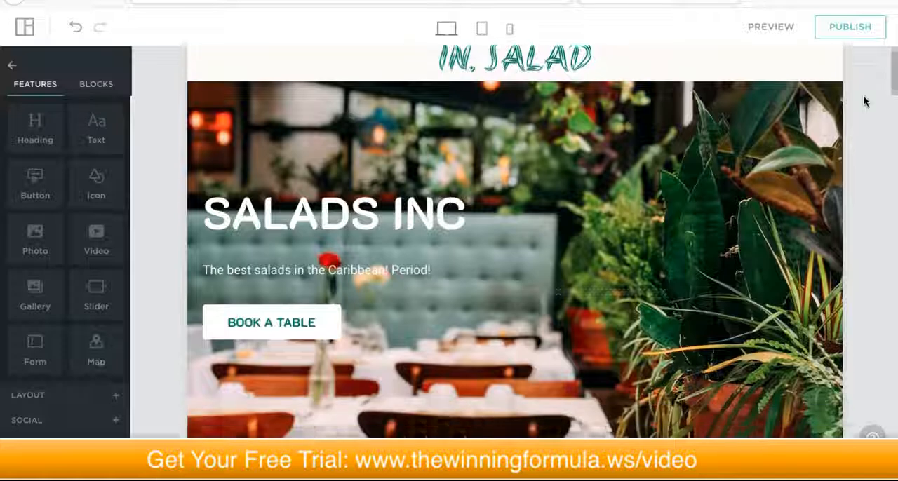
{"action": "scroll", "coordinate": [863, 102], "scroll_direction": "up", "scroll_amount": 1}
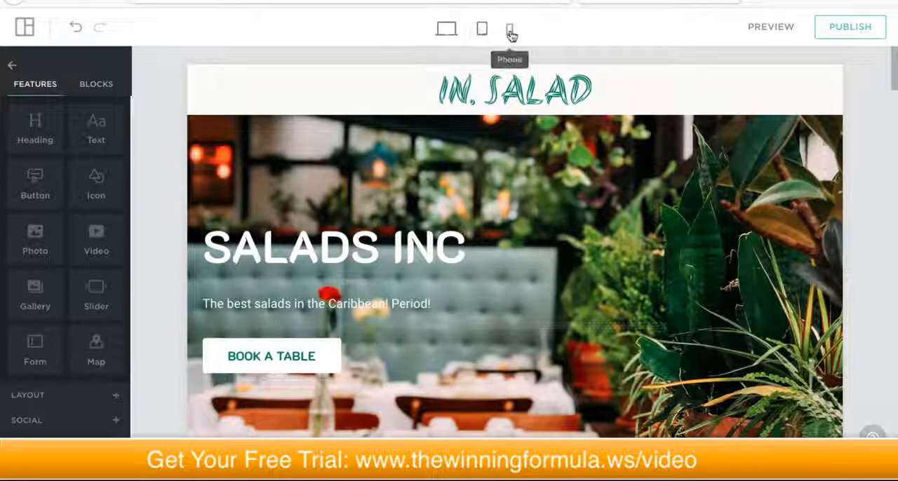
Step: Check the Home page in the tablet and phone layouts and return to the desktop layout
{"action": "left_click", "coordinate": [482, 30]}
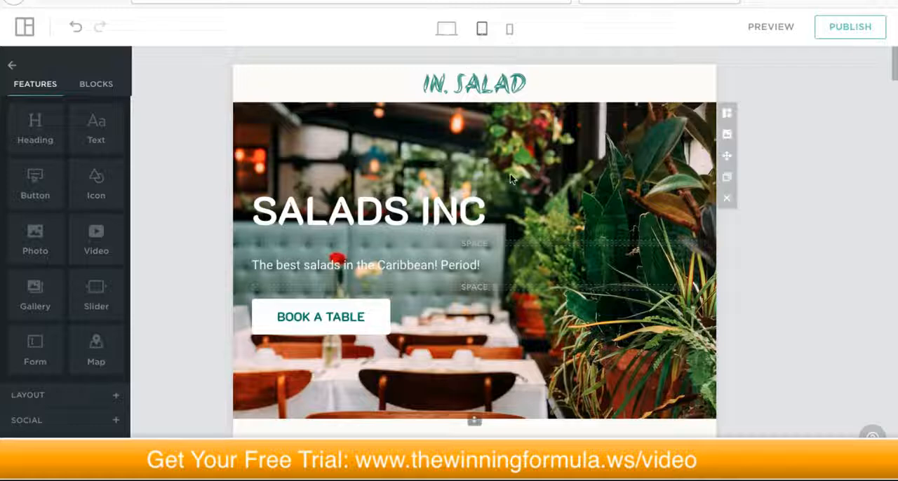
{"action": "scroll", "coordinate": [510, 174], "scroll_direction": "down", "scroll_amount": 10}
{"action": "scroll", "coordinate": [510, 174], "scroll_direction": "up", "scroll_amount": 10}
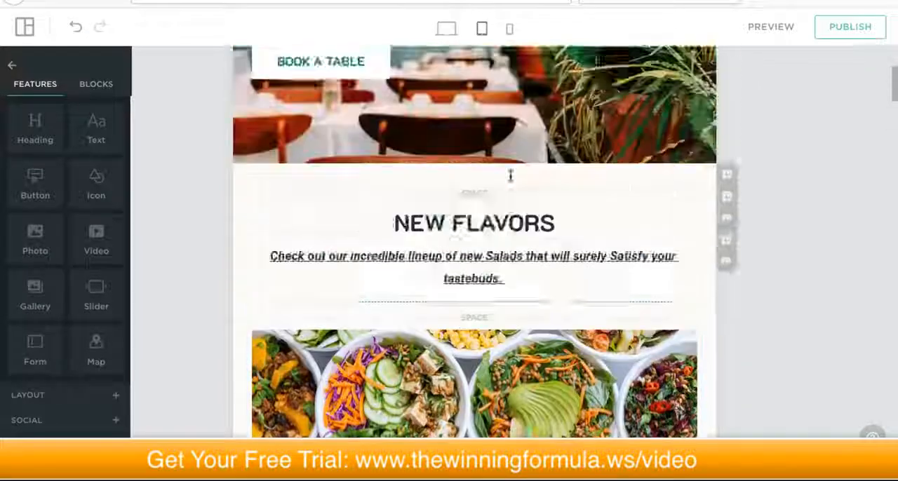
{"action": "left_click", "coordinate": [509, 31]}
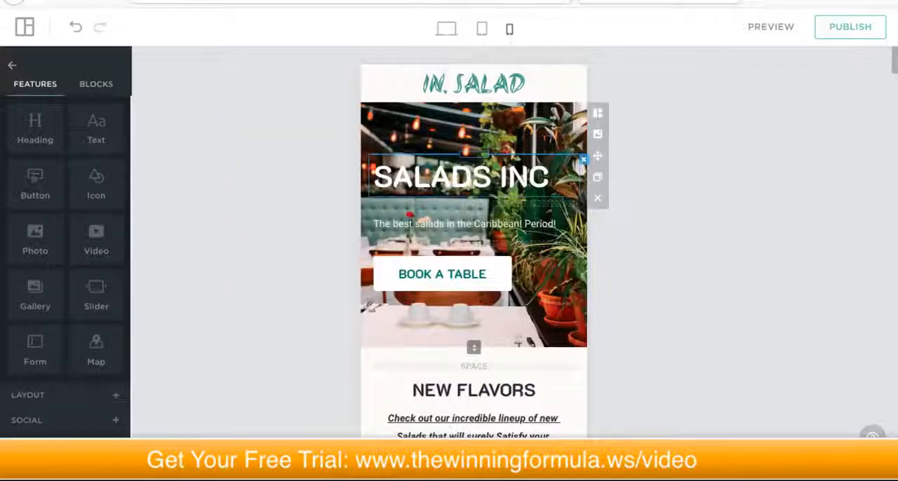
{"action": "scroll", "coordinate": [508, 167], "scroll_direction": "down", "scroll_amount": 10}
{"action": "scroll", "coordinate": [507, 167], "scroll_direction": "down", "scroll_amount": 5}
{"action": "scroll", "coordinate": [507, 167], "scroll_direction": "up", "scroll_amount": 15}
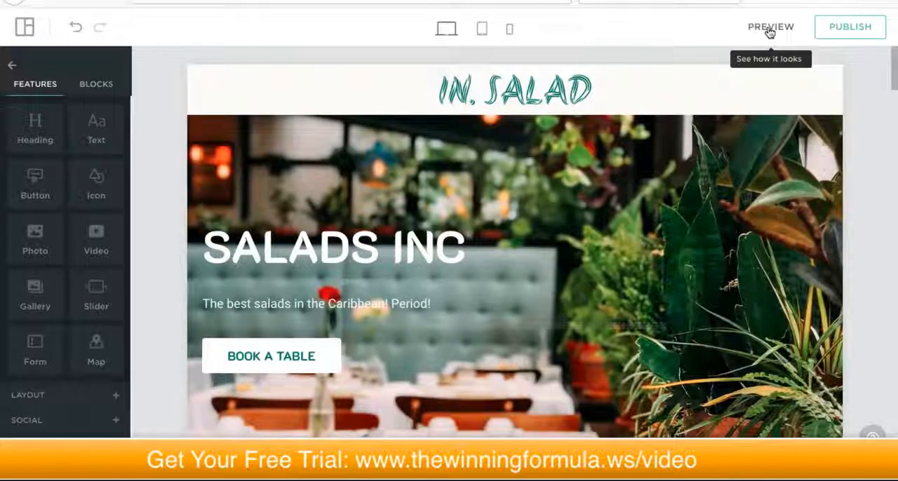
Step: Preview the site and examine the Home page from the hero banner down to the reservation form and back up to Our Story
{"action": "left_click", "coordinate": [770, 28]}
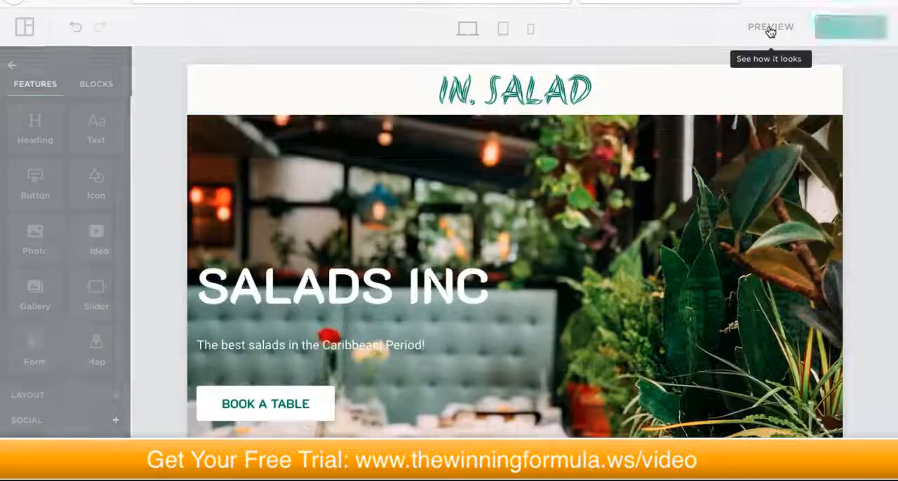
{"action": "scroll", "coordinate": [442, 141], "scroll_direction": "down", "scroll_amount": 4}
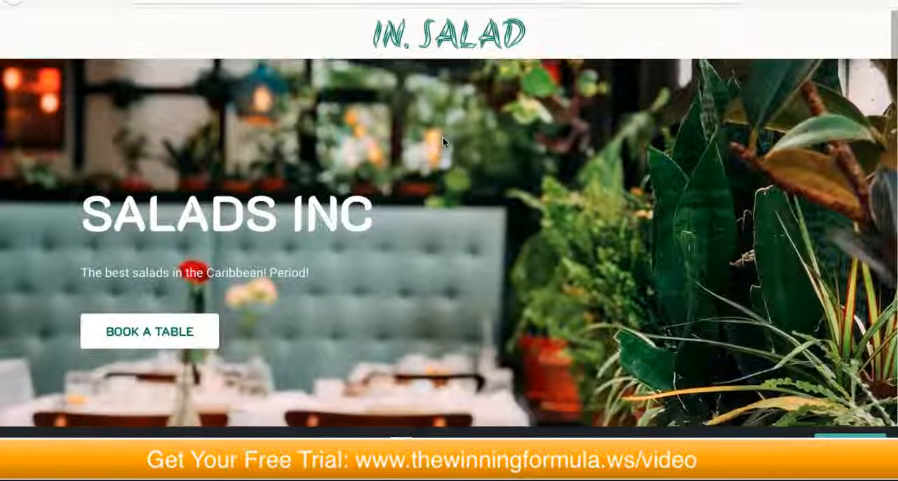
{"action": "scroll", "coordinate": [443, 142], "scroll_direction": "down", "scroll_amount": 11}
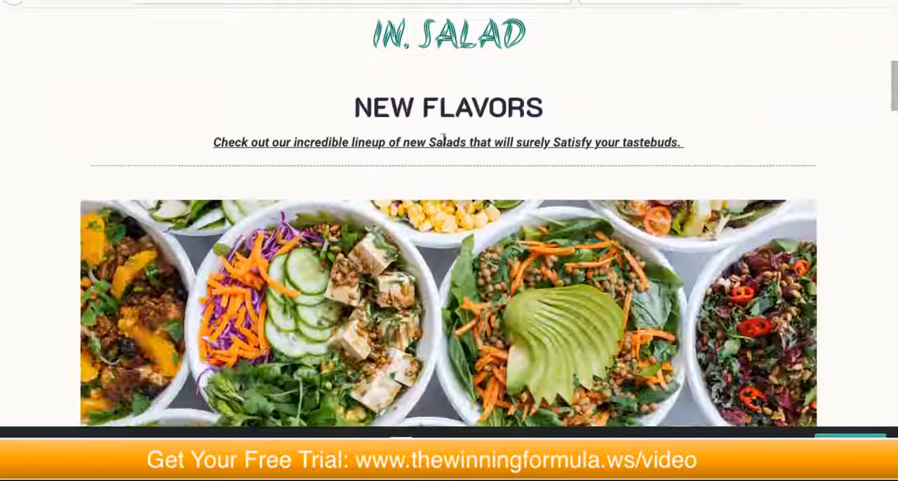
{"action": "scroll", "coordinate": [444, 141], "scroll_direction": "down", "scroll_amount": 20}
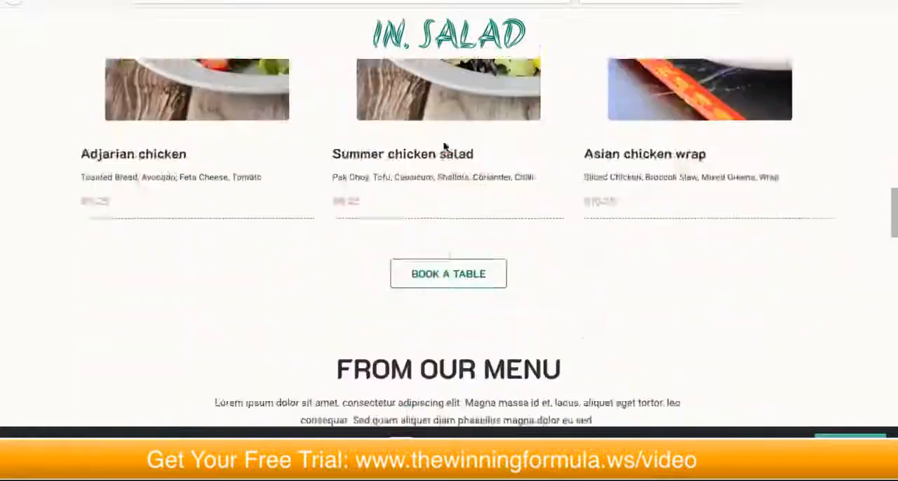
{"action": "scroll", "coordinate": [445, 146], "scroll_direction": "down", "scroll_amount": 2}
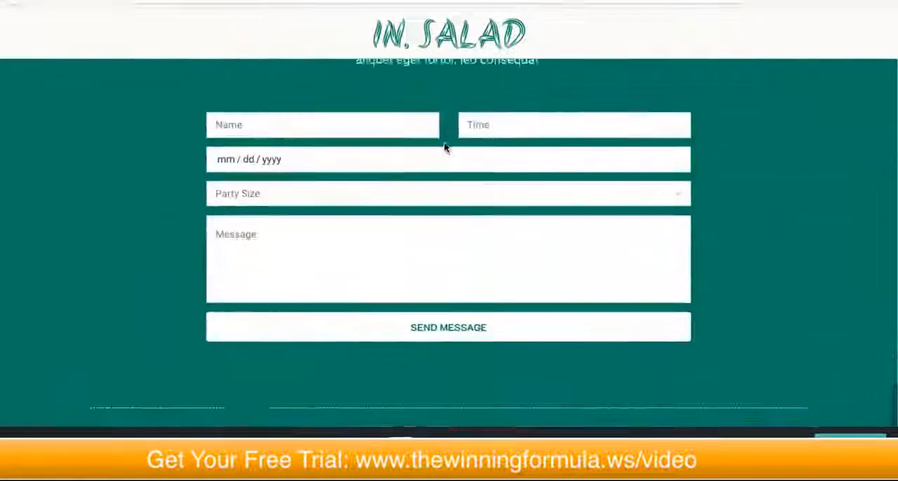
{"action": "scroll", "coordinate": [449, 147], "scroll_direction": "up", "scroll_amount": 5}
{"action": "scroll", "coordinate": [454, 145], "scroll_direction": "down", "scroll_amount": 9}
{"action": "scroll", "coordinate": [449, 149], "scroll_direction": "up", "scroll_amount": 20}
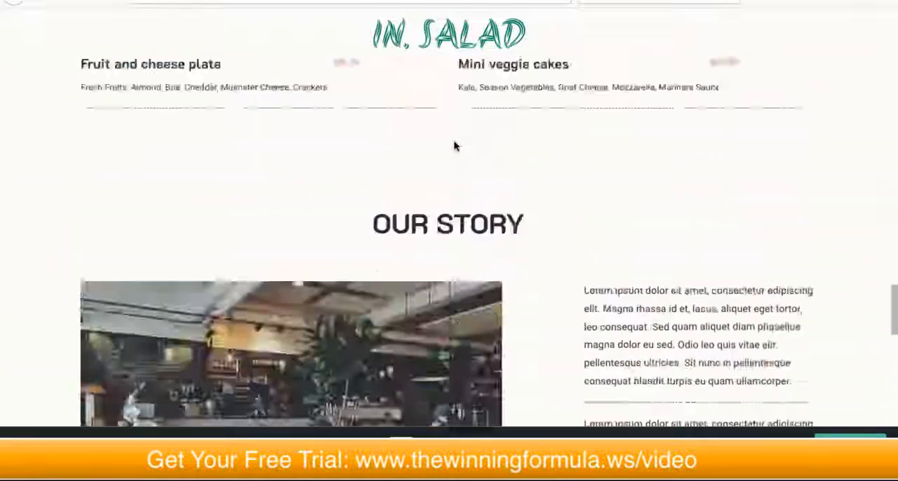